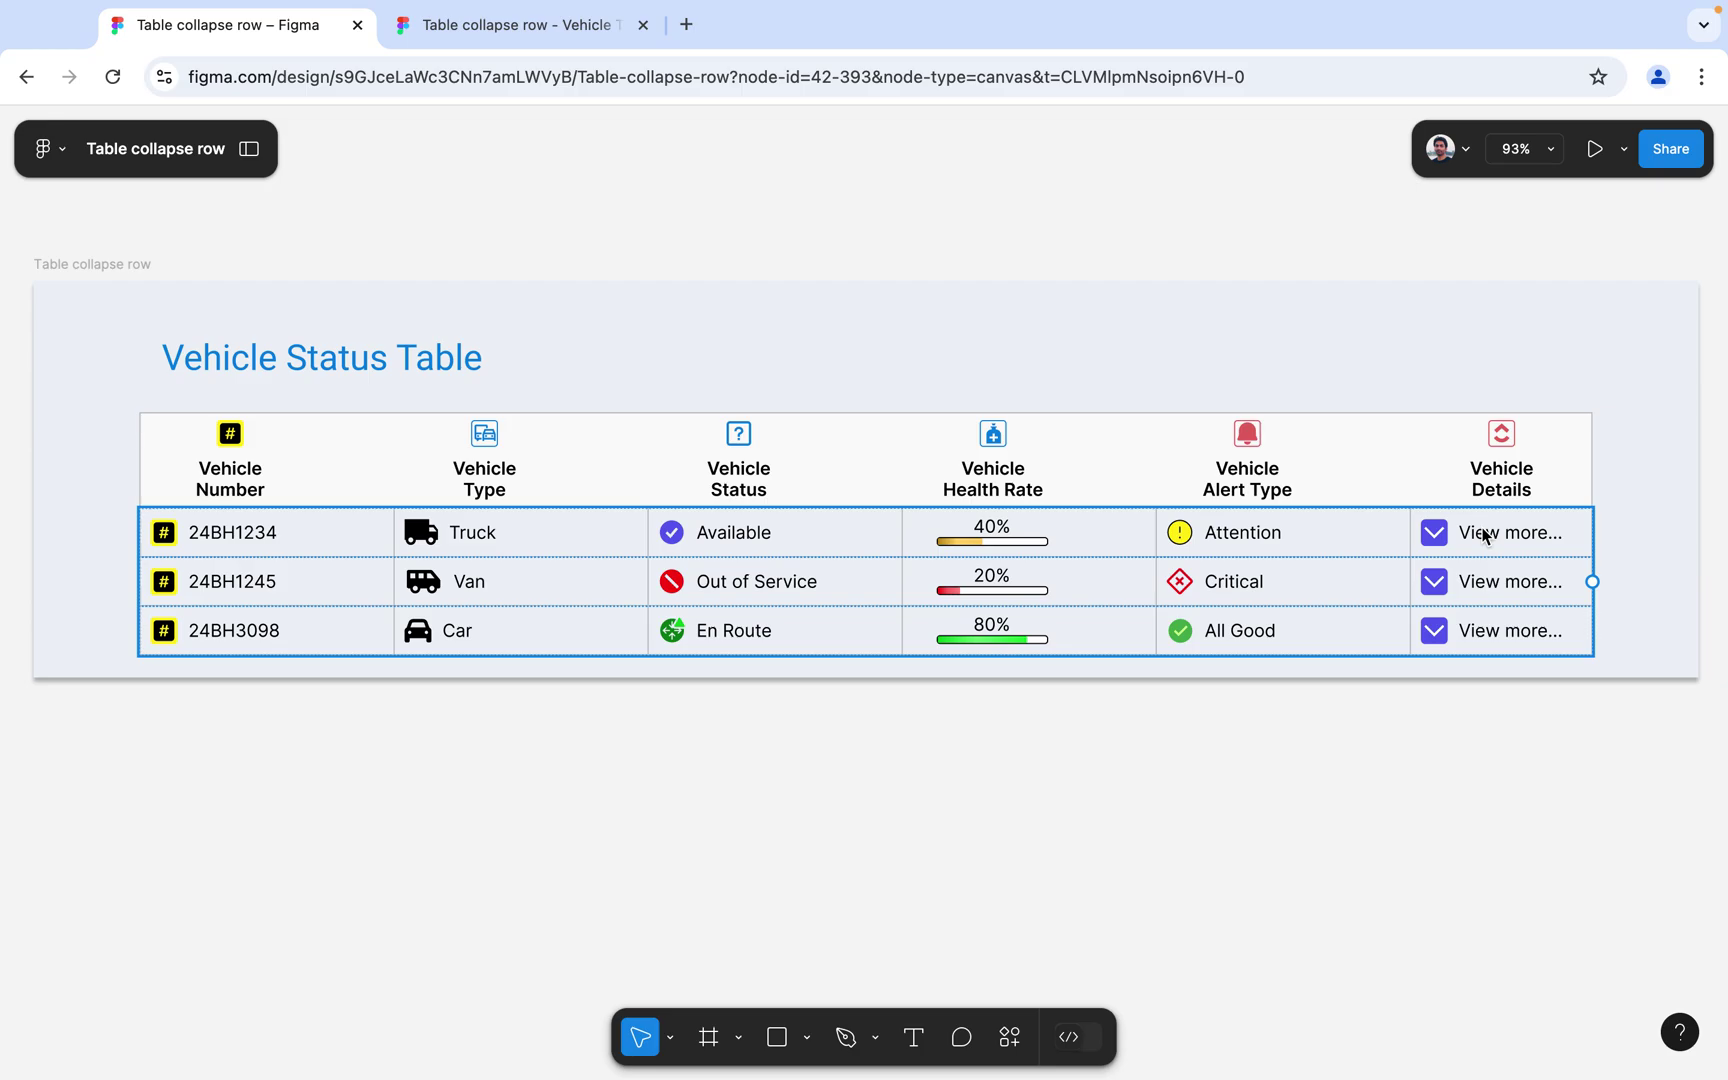
In the prototype preview, expand and collapse the rows for the first vehicle, 24BH1245 and 24BH3098.
left_click(565, 28)
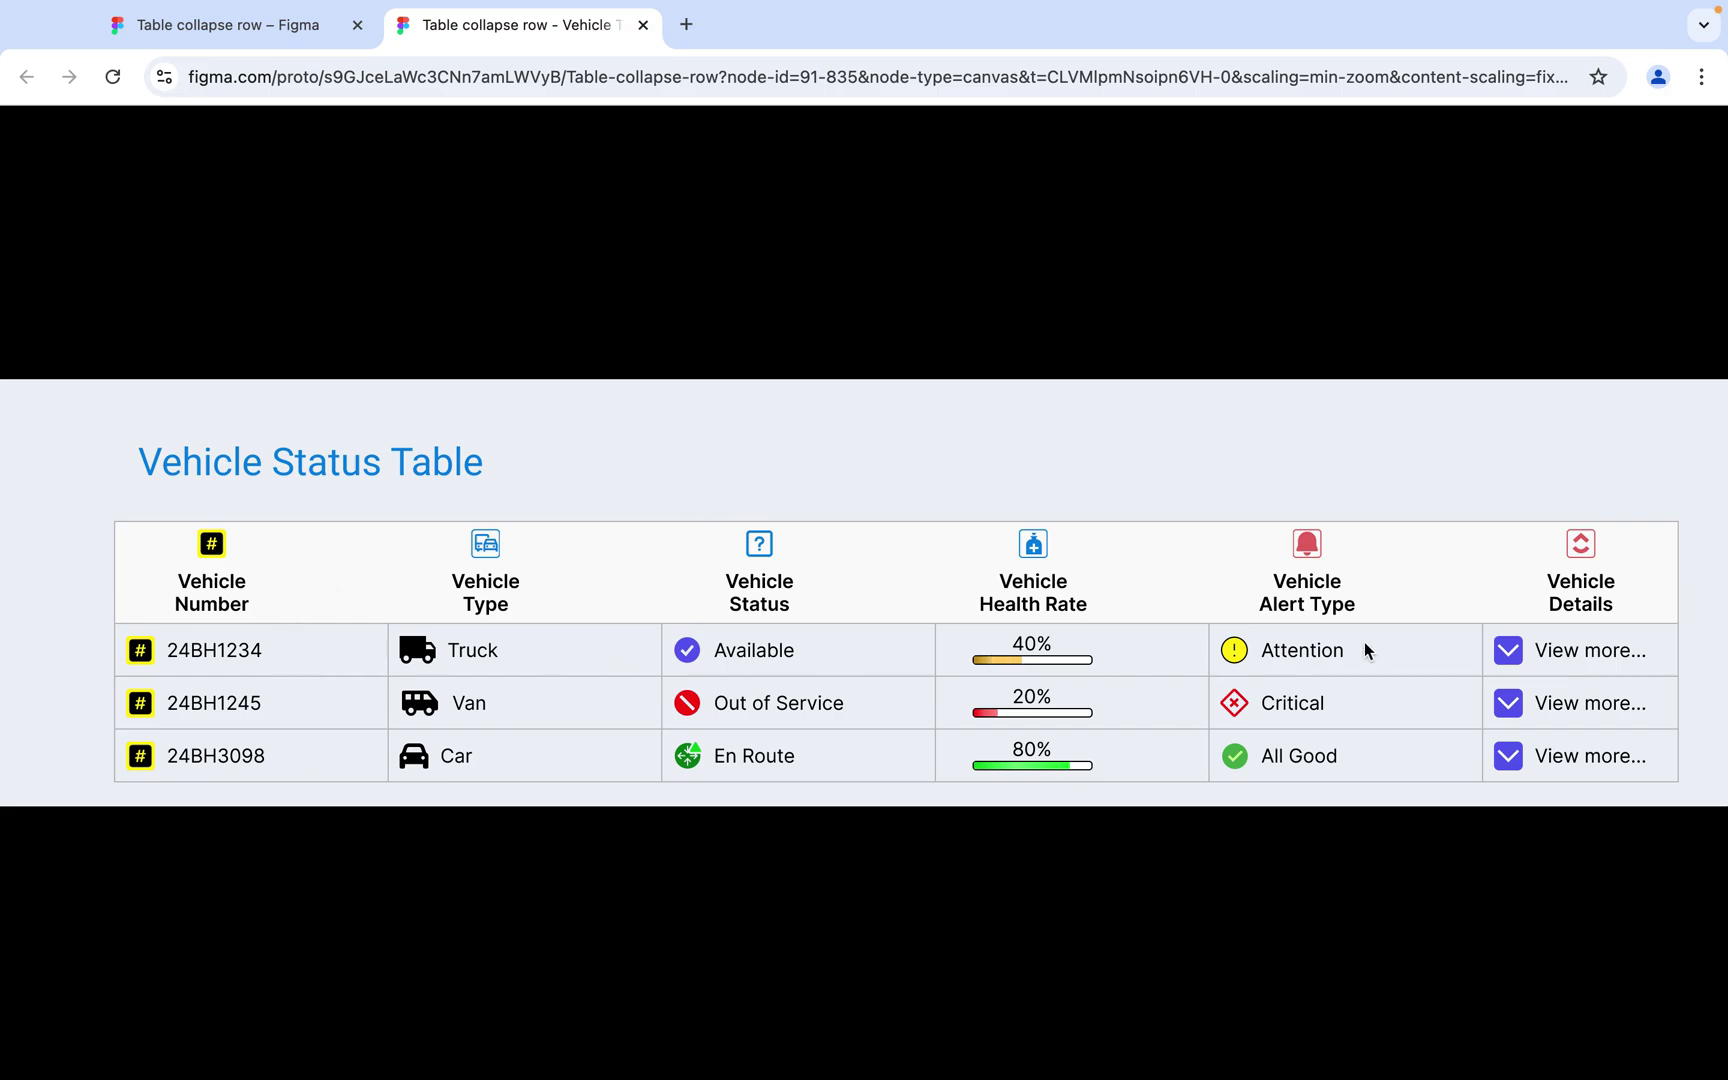
left_click(1503, 666)
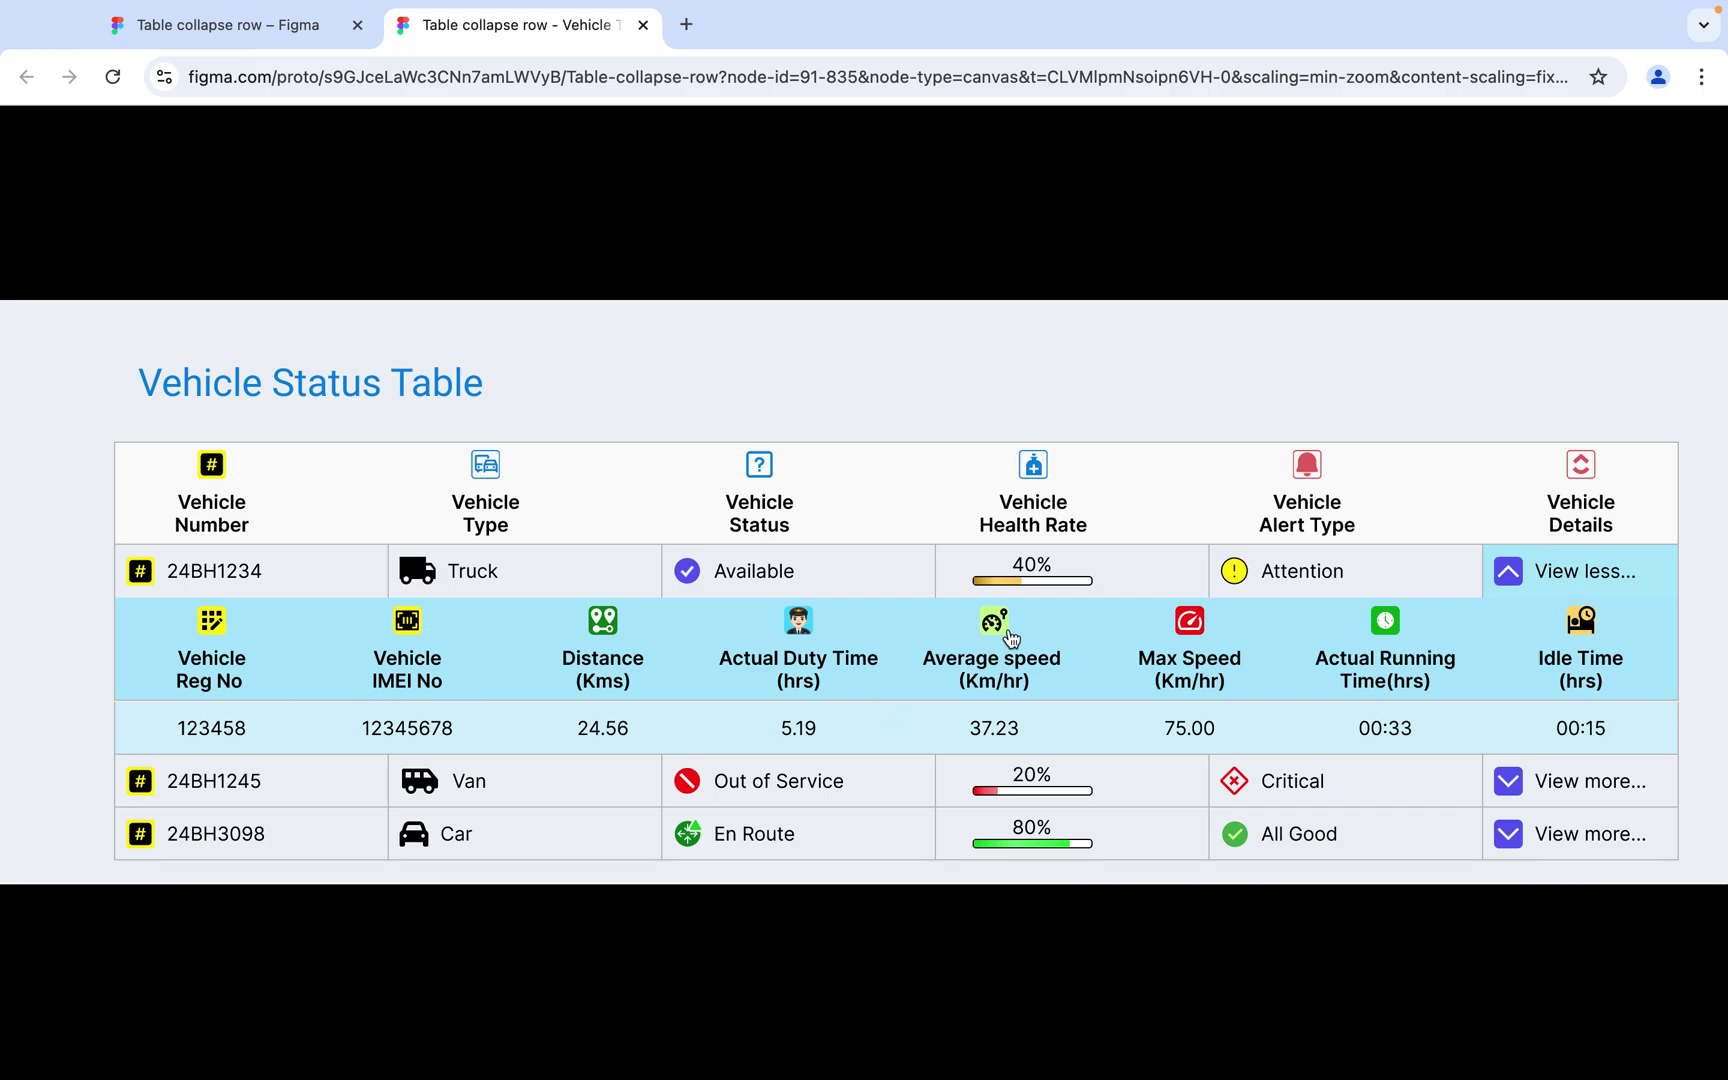
left_click(1506, 781)
left_click(1518, 908)
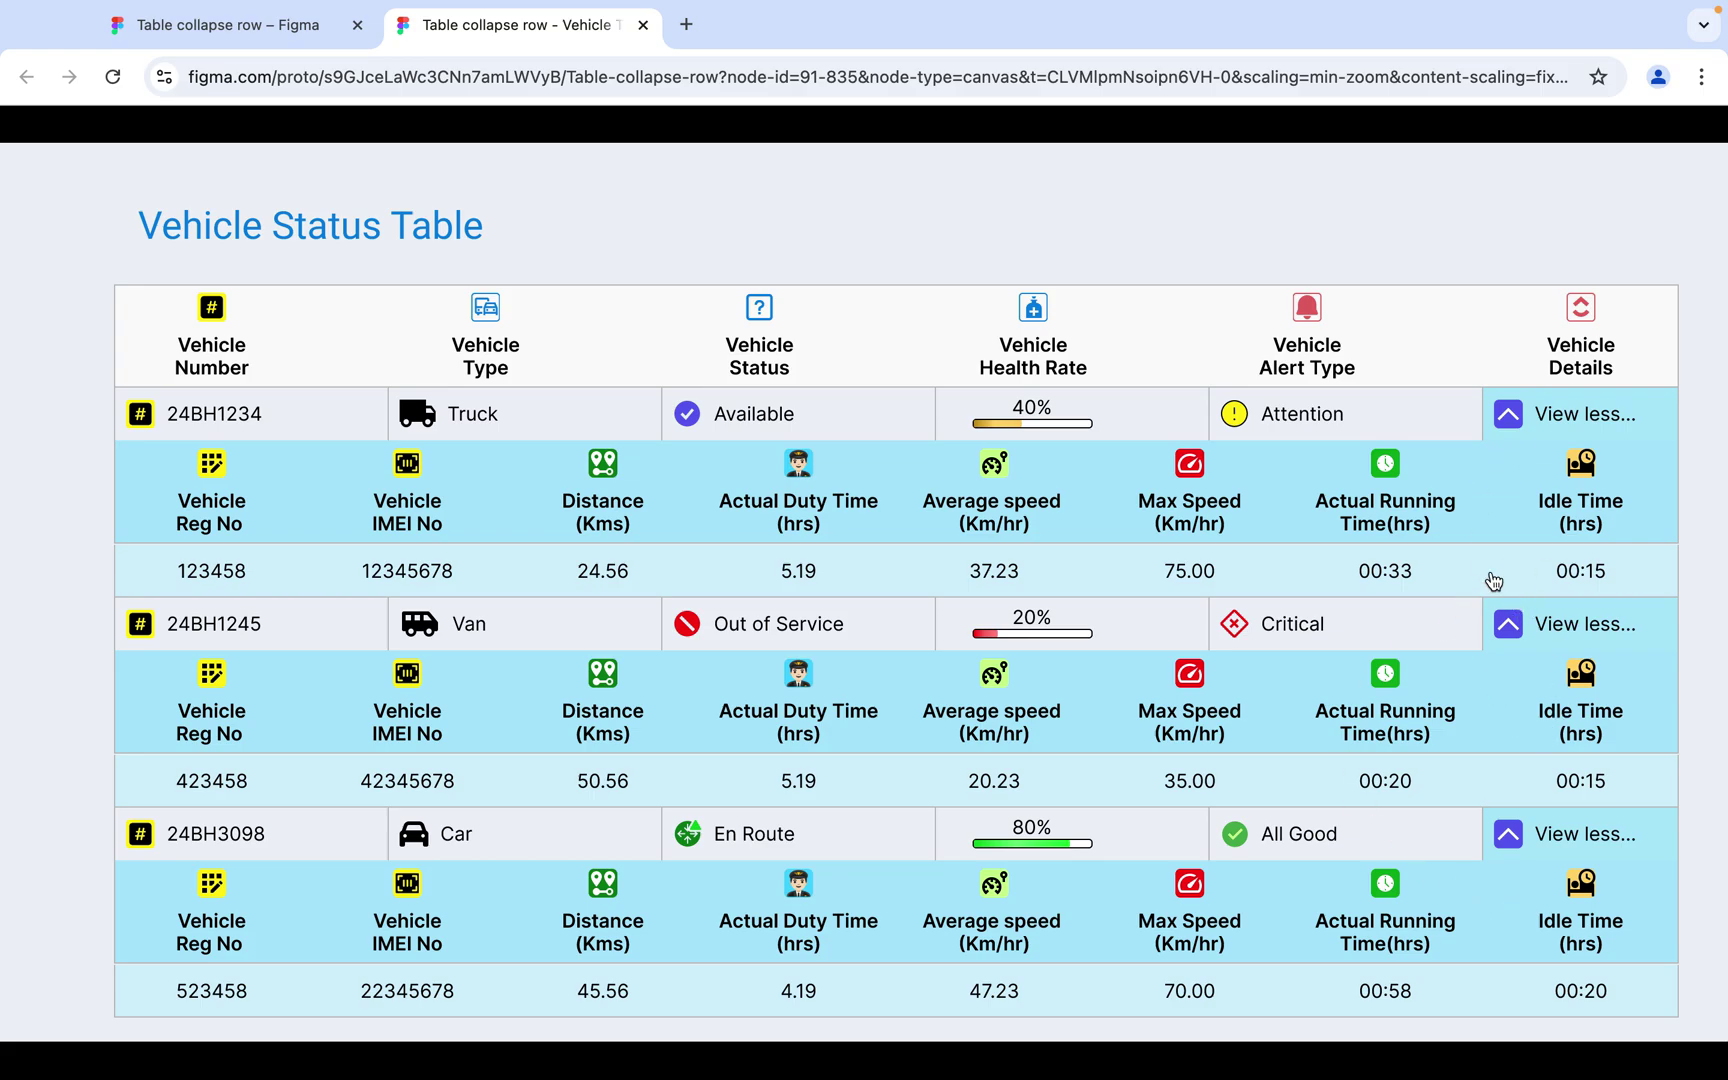
left_click(1505, 843)
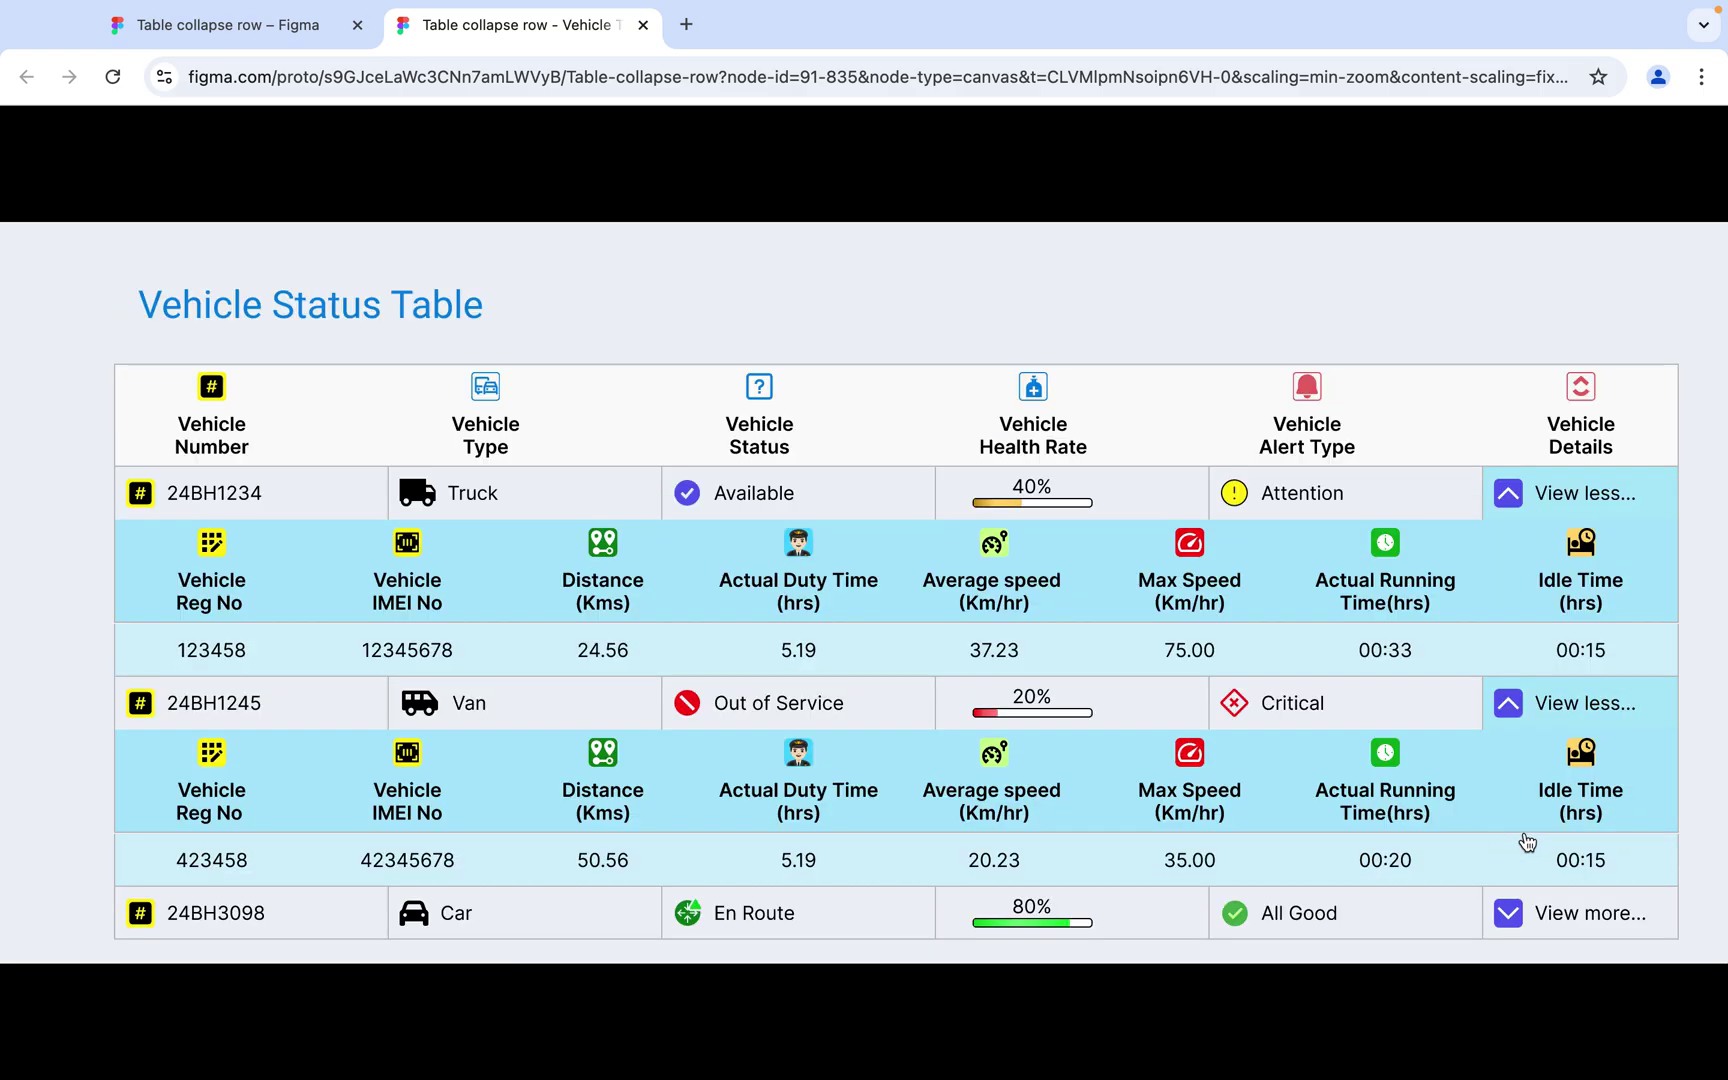
left_click(1511, 707)
left_click(1516, 574)
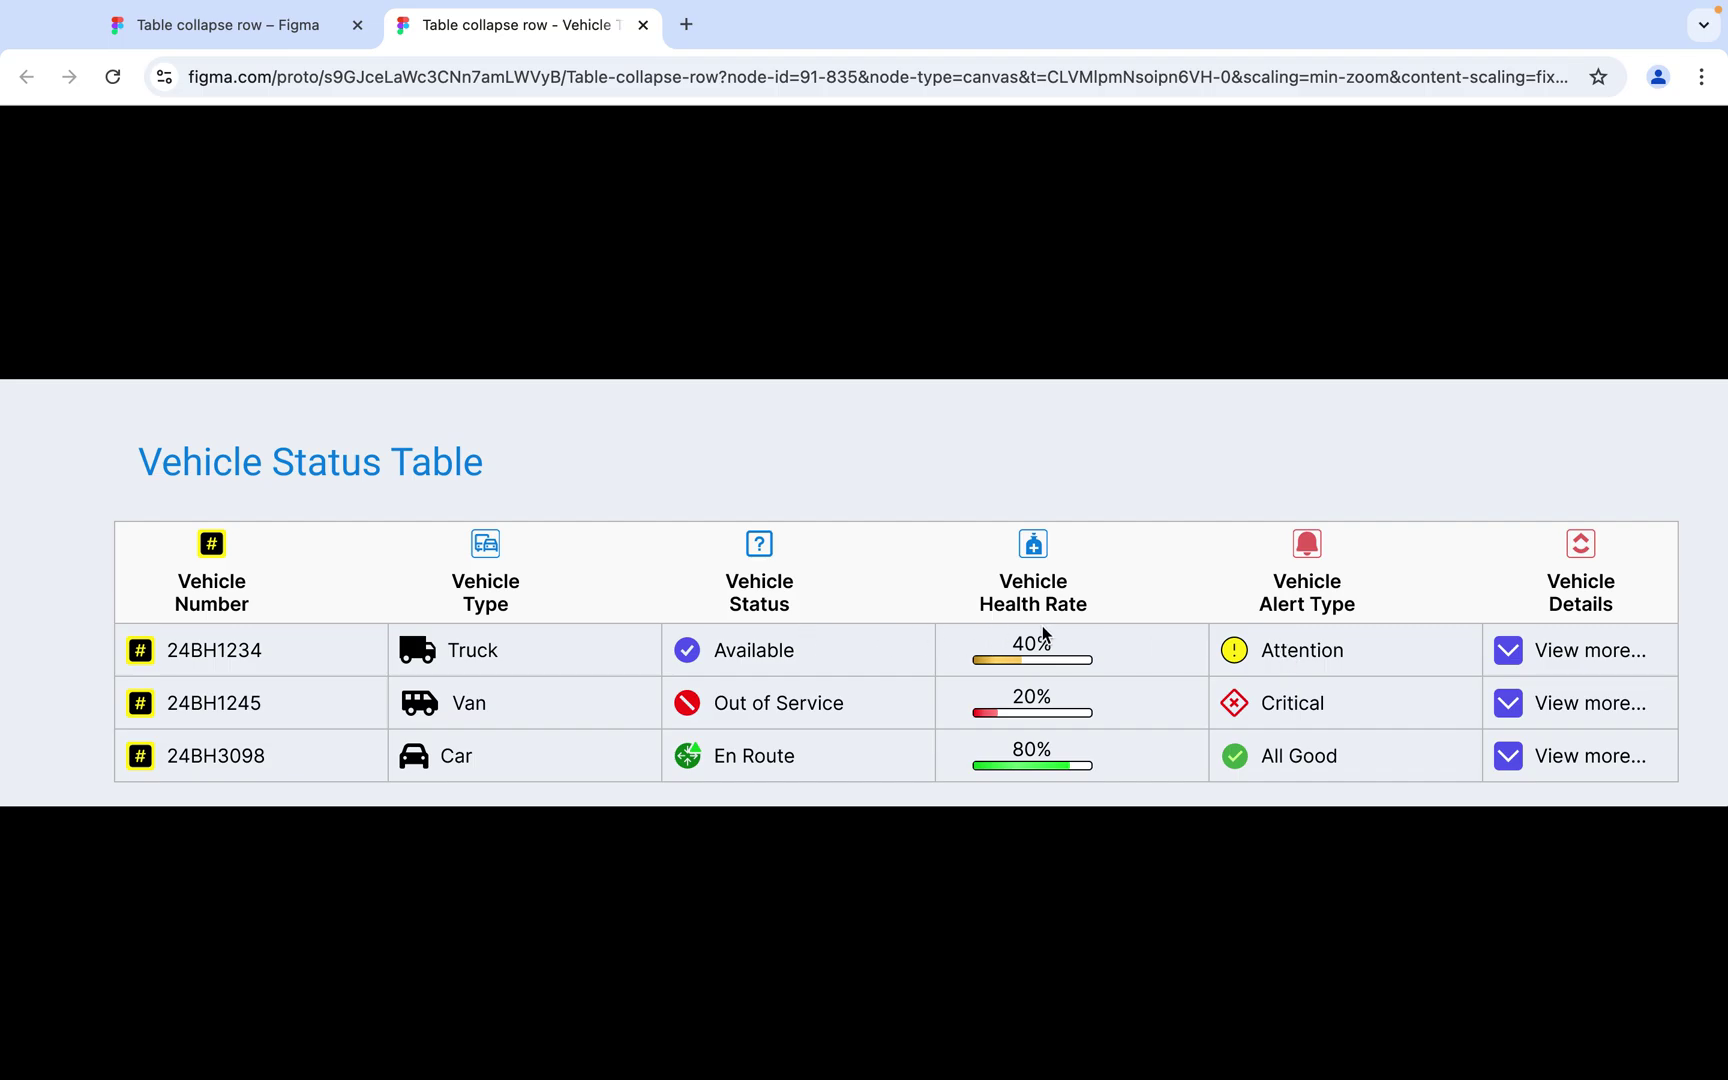
left_click(1507, 652)
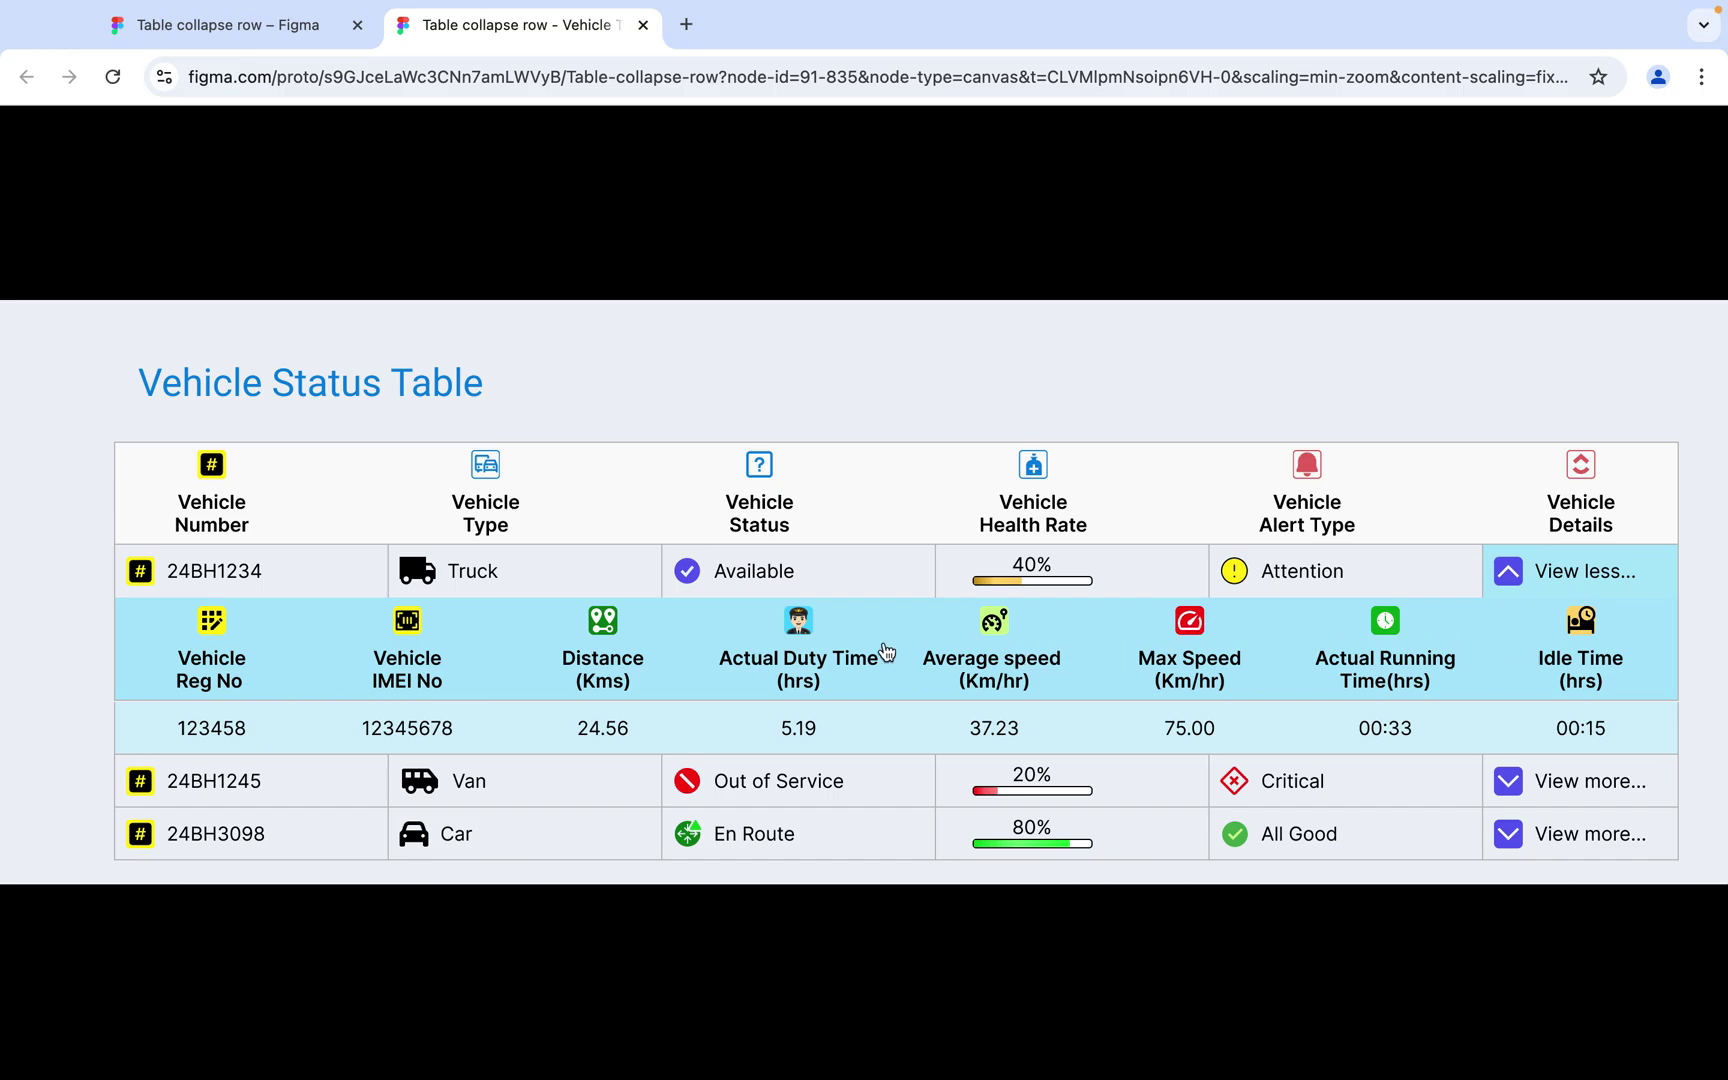
left_click(1507, 572)
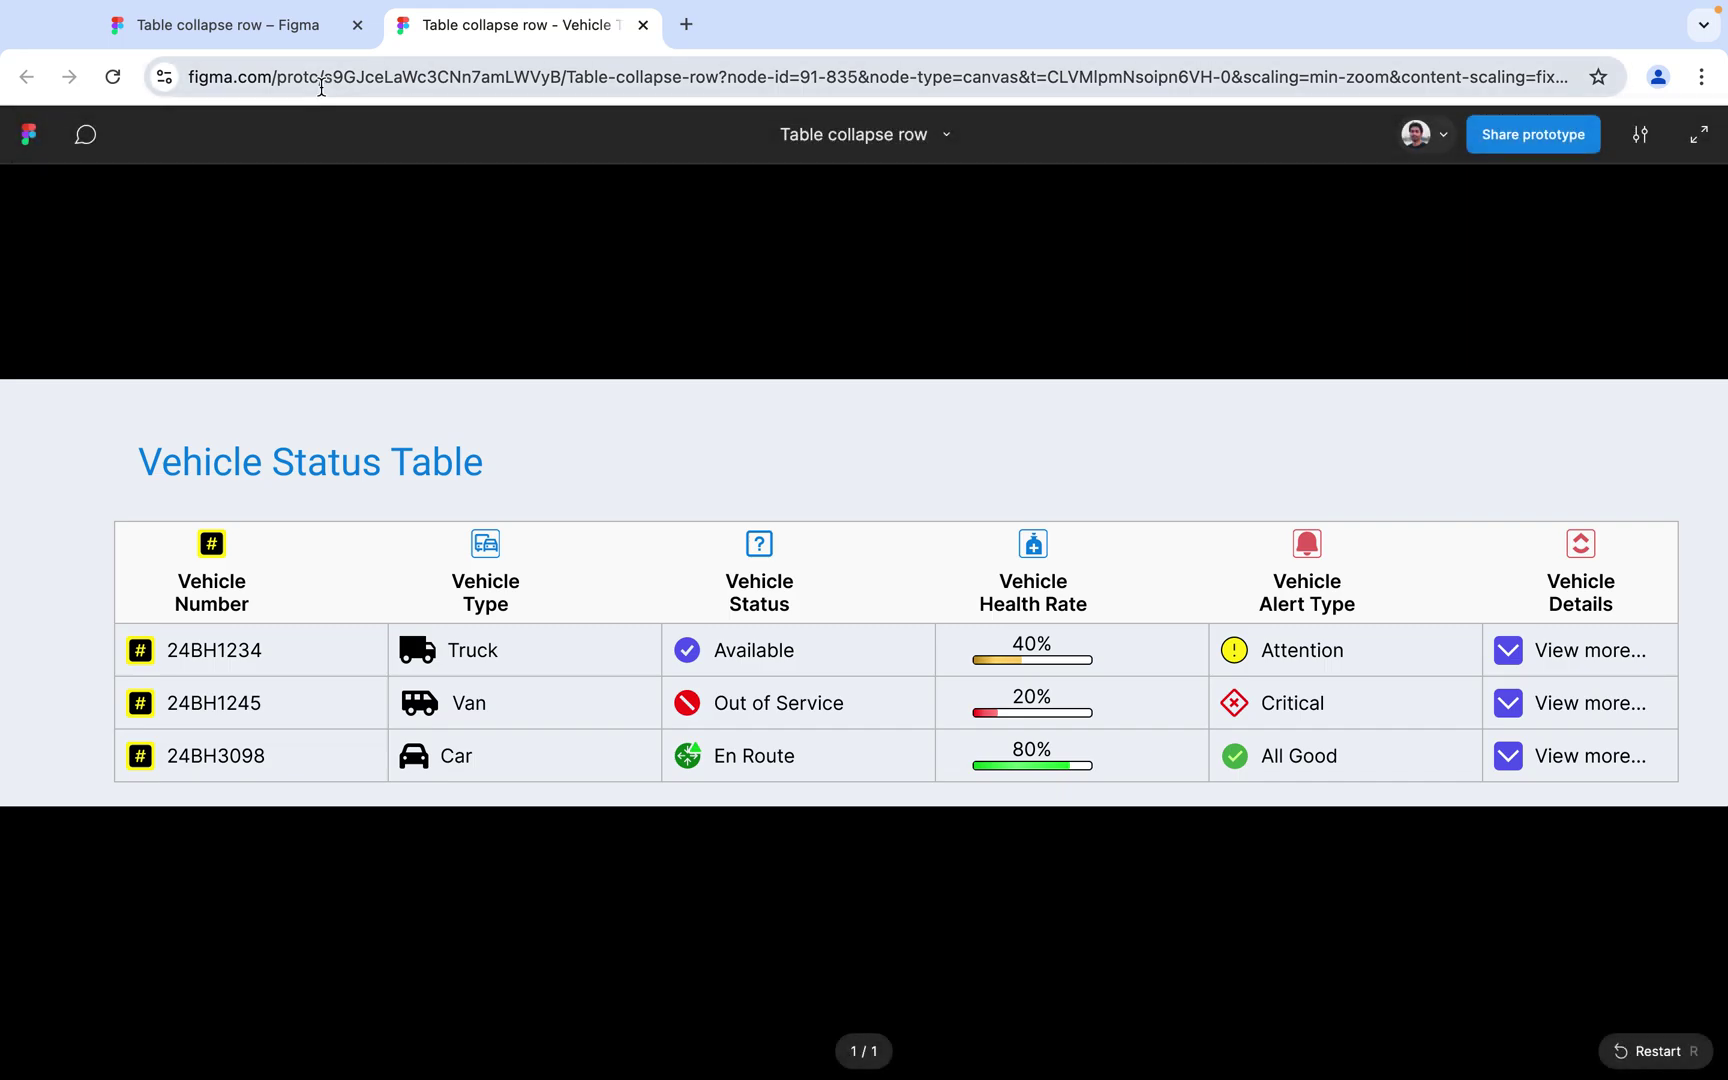
Back in the design file, show the side panels and open the Components page in Design view.
left_click(224, 25)
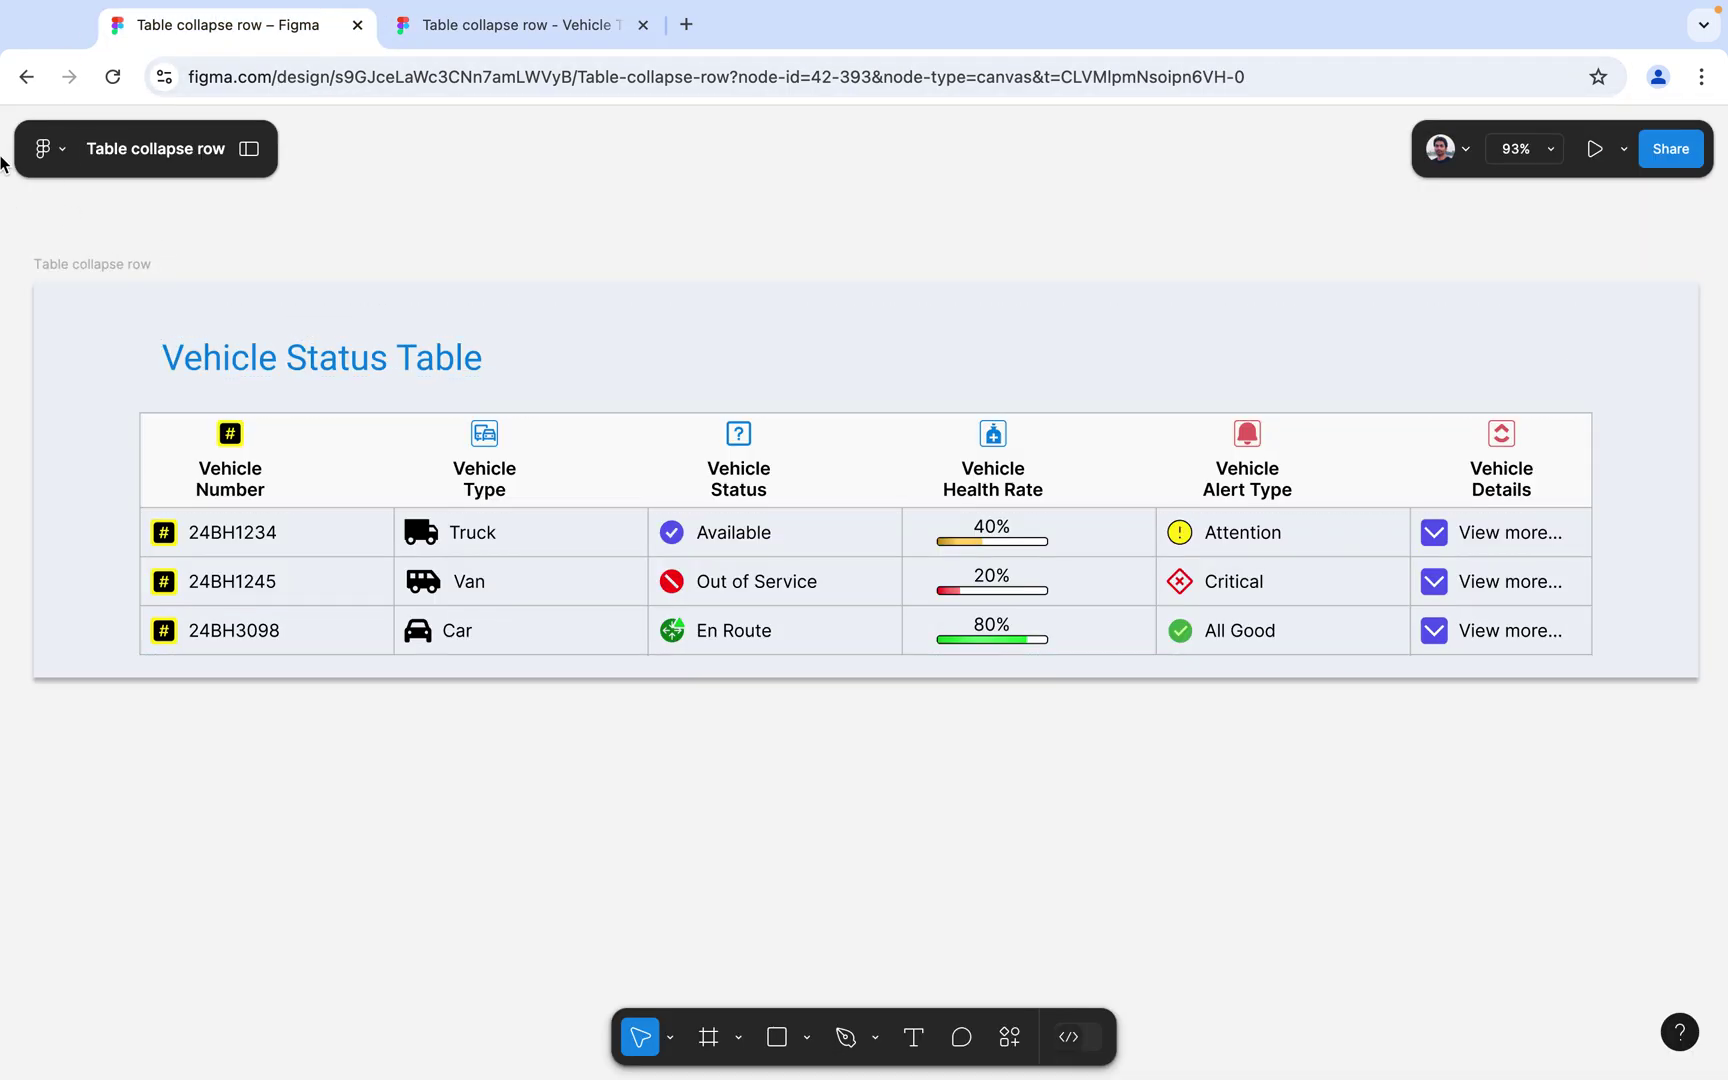
left_click(247, 149)
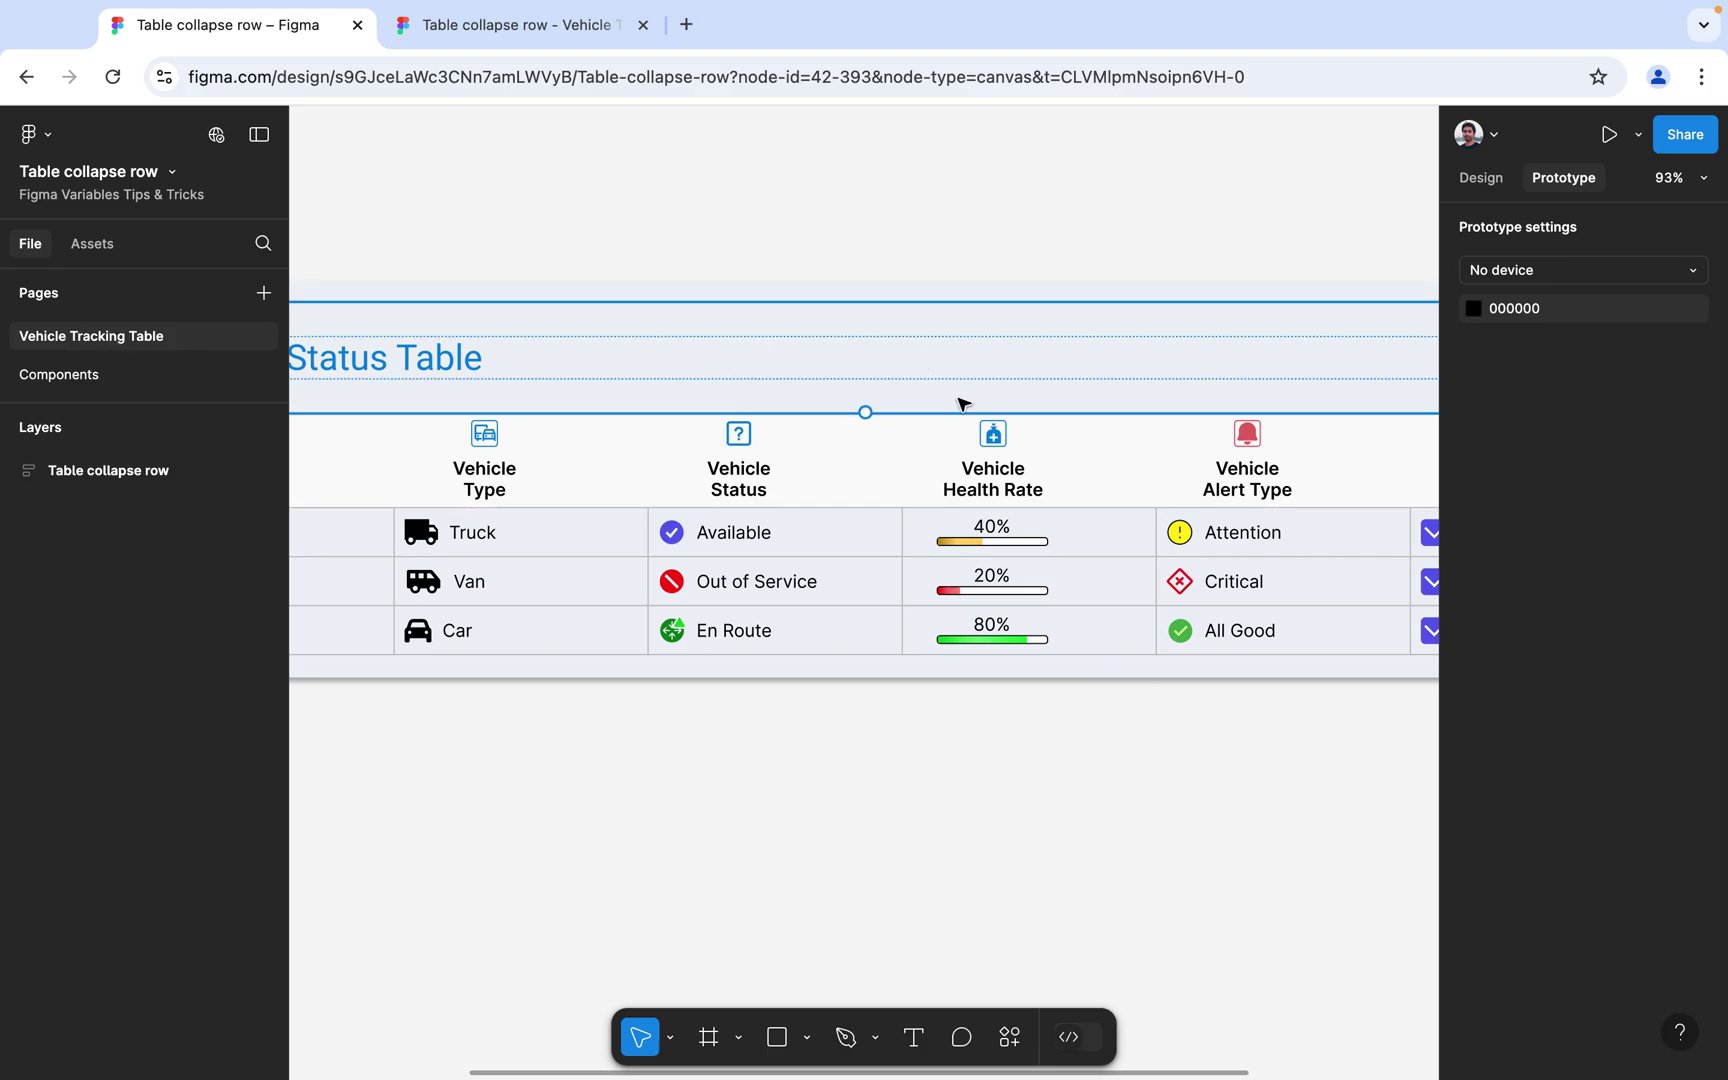
scroll(958, 421, "down", 3)
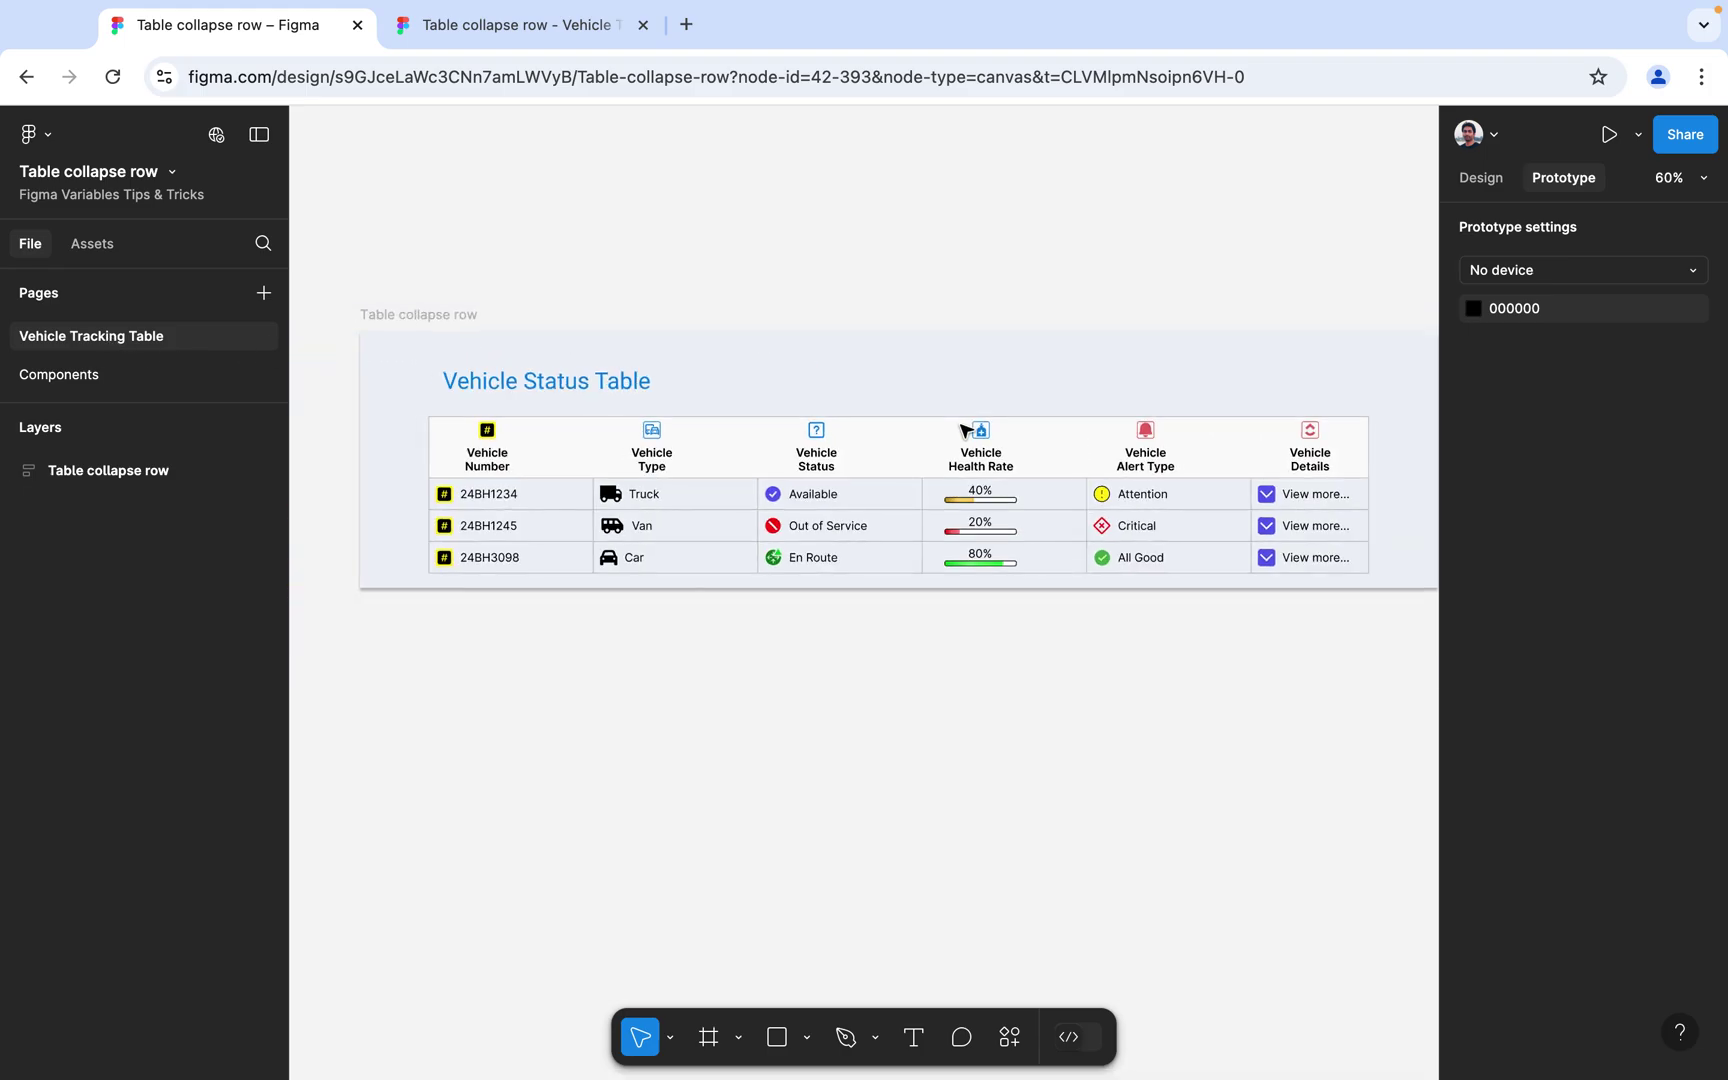
left_click(83, 386)
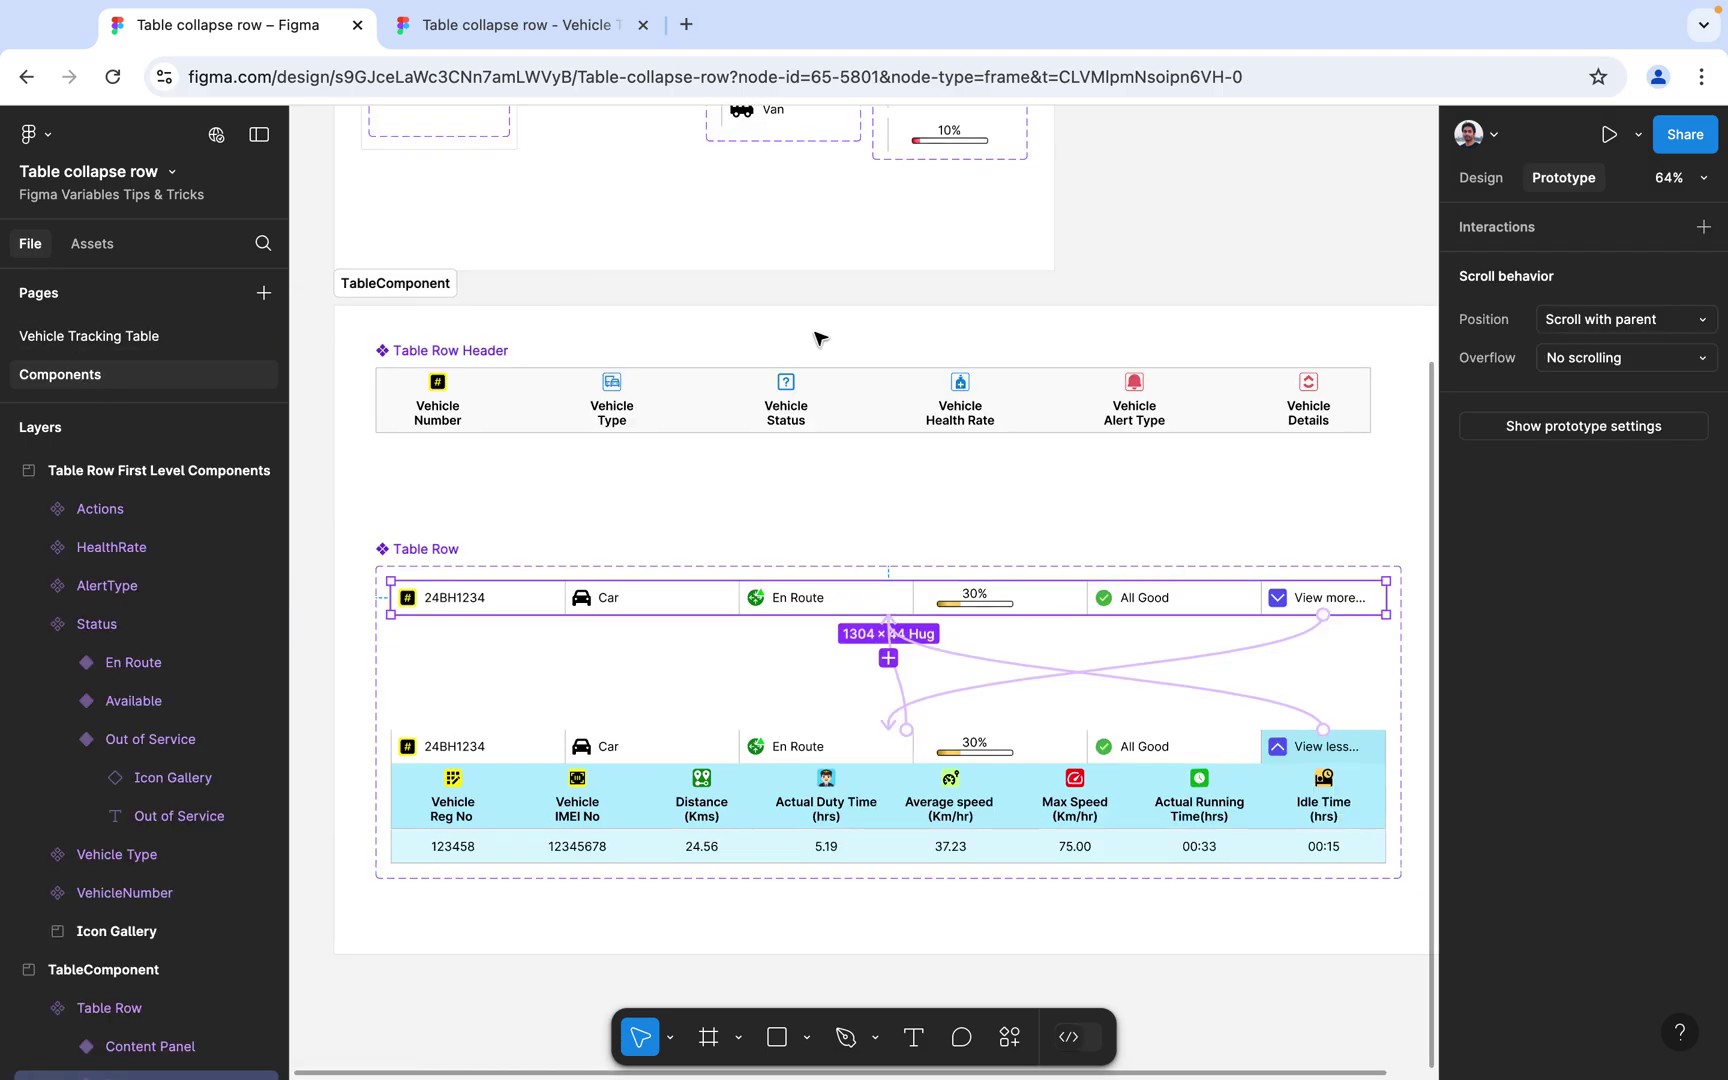
left_click(1476, 179)
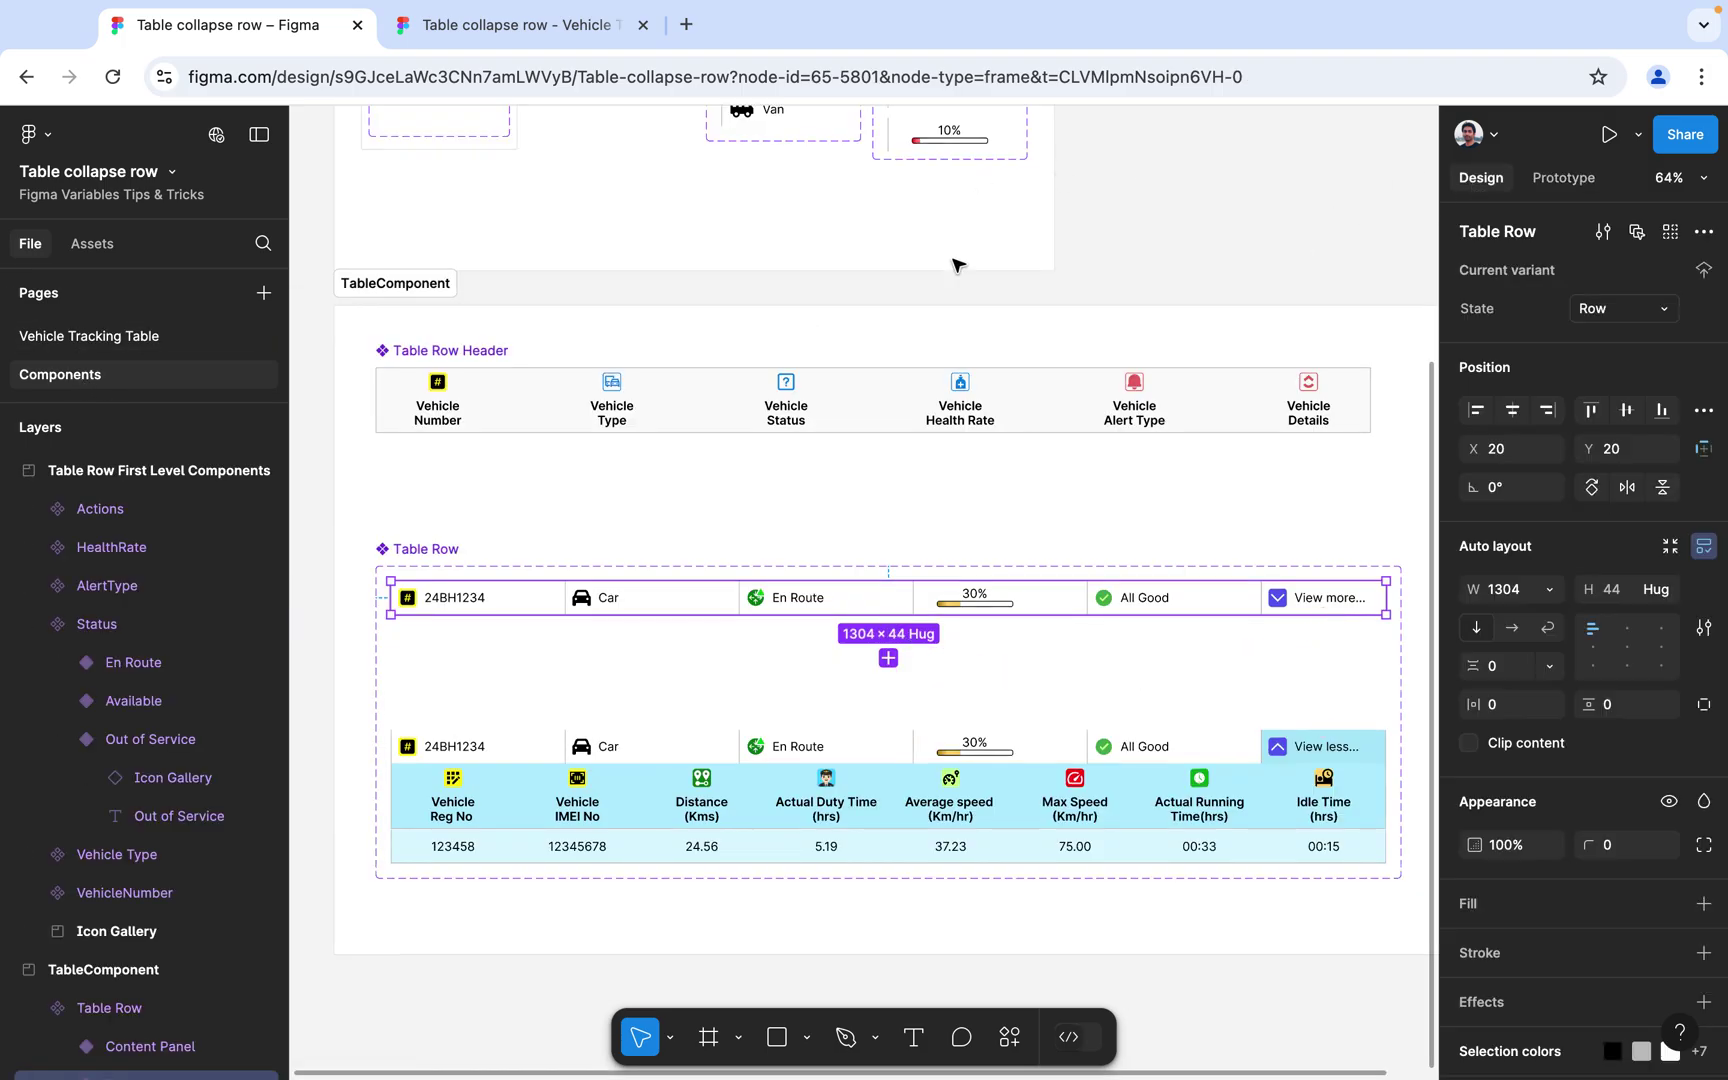
scroll(955, 265, "up", 5)
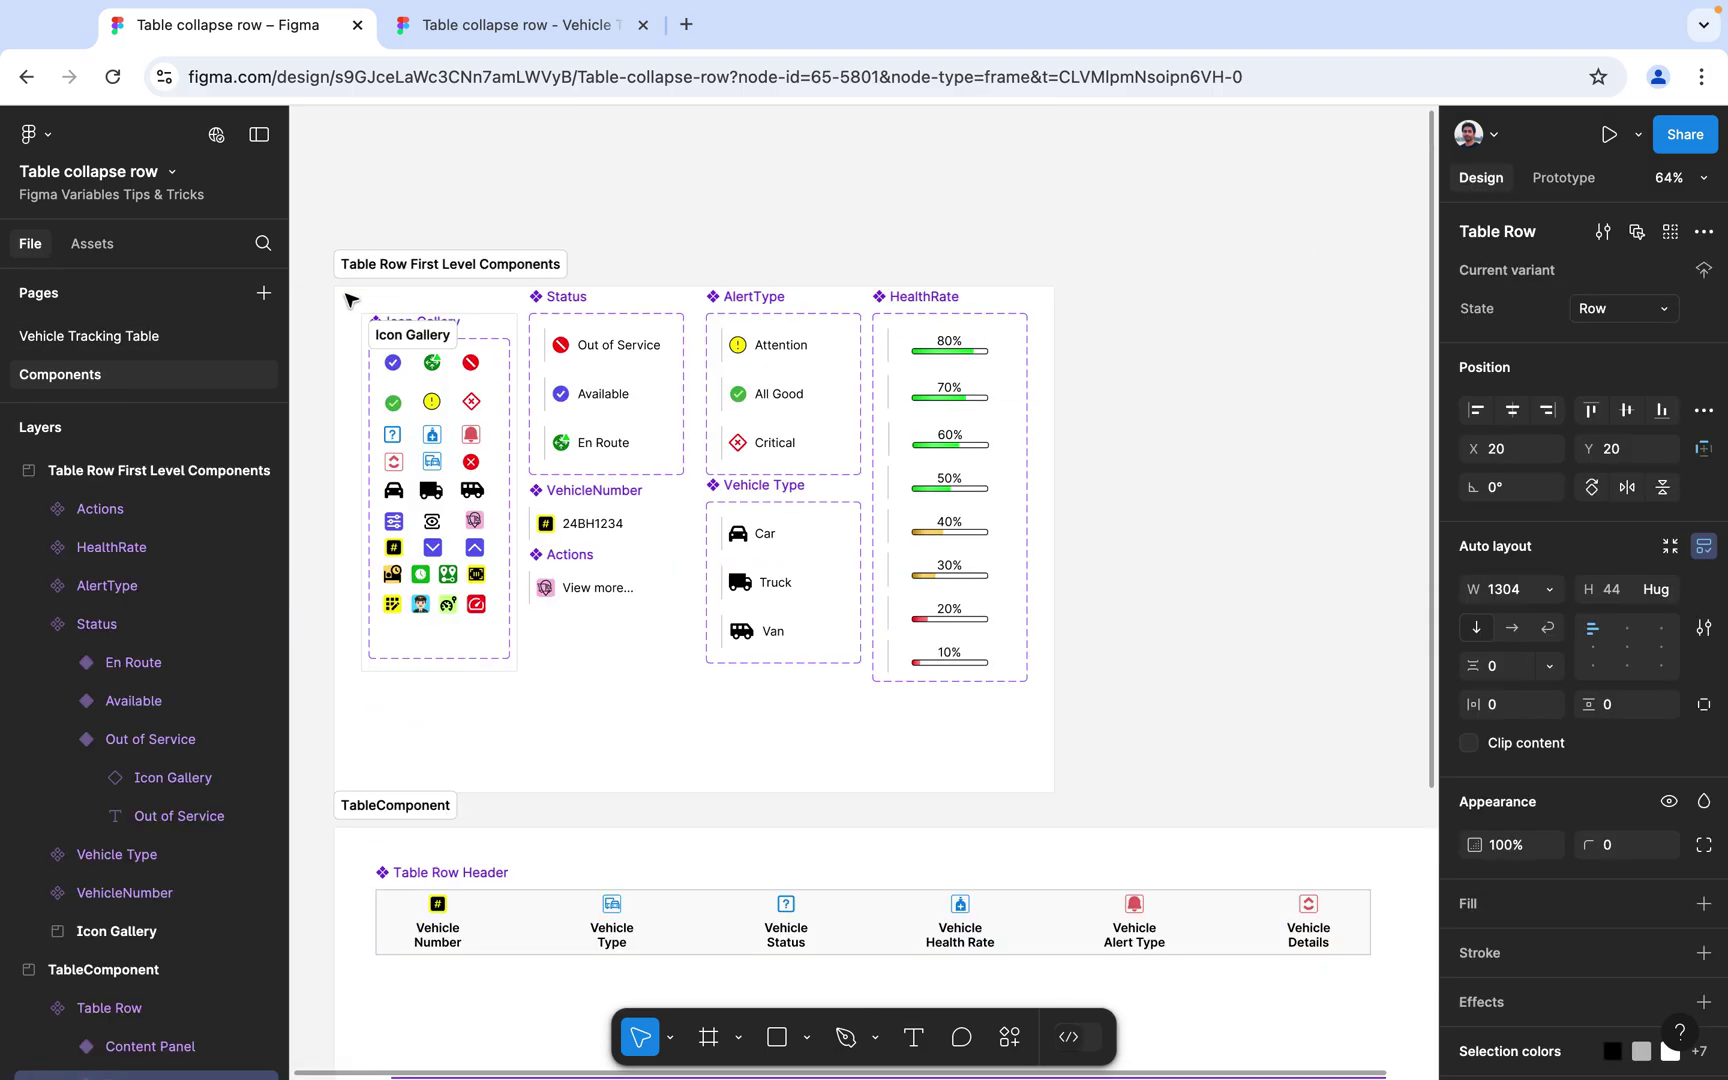
scroll(335, 308, "up", 5)
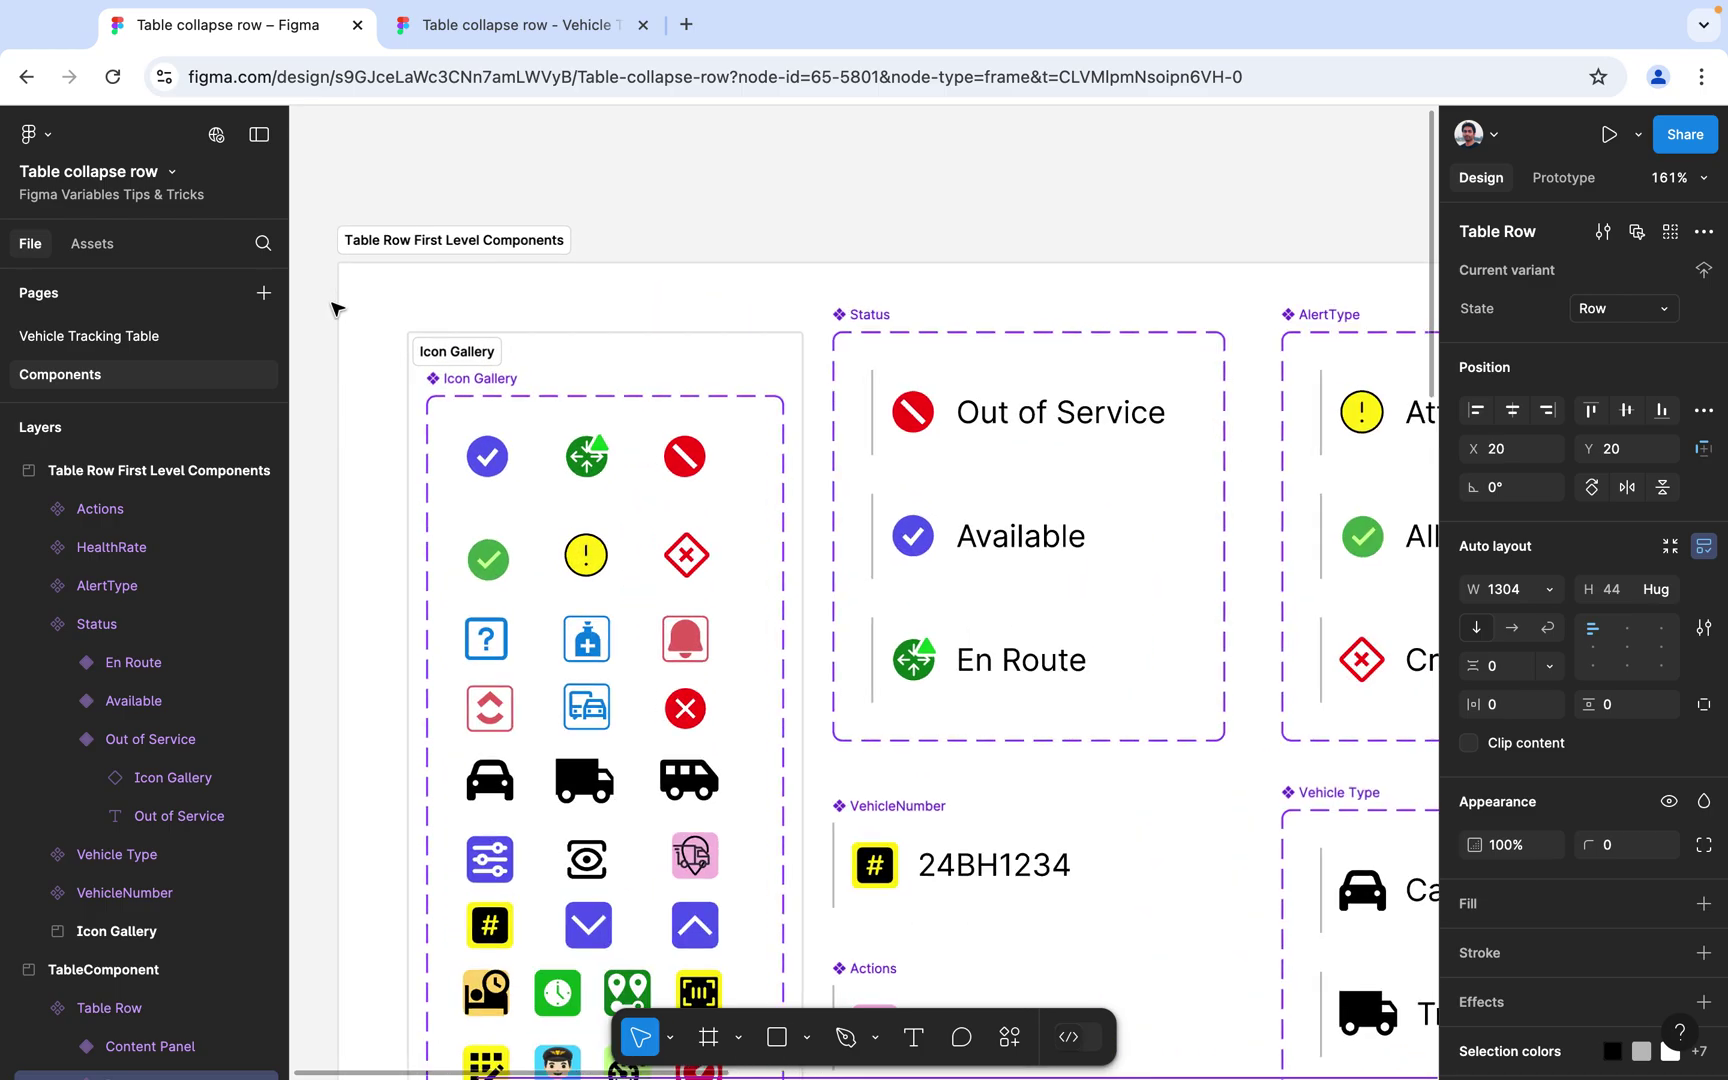
scroll(822, 351, "down", 3)
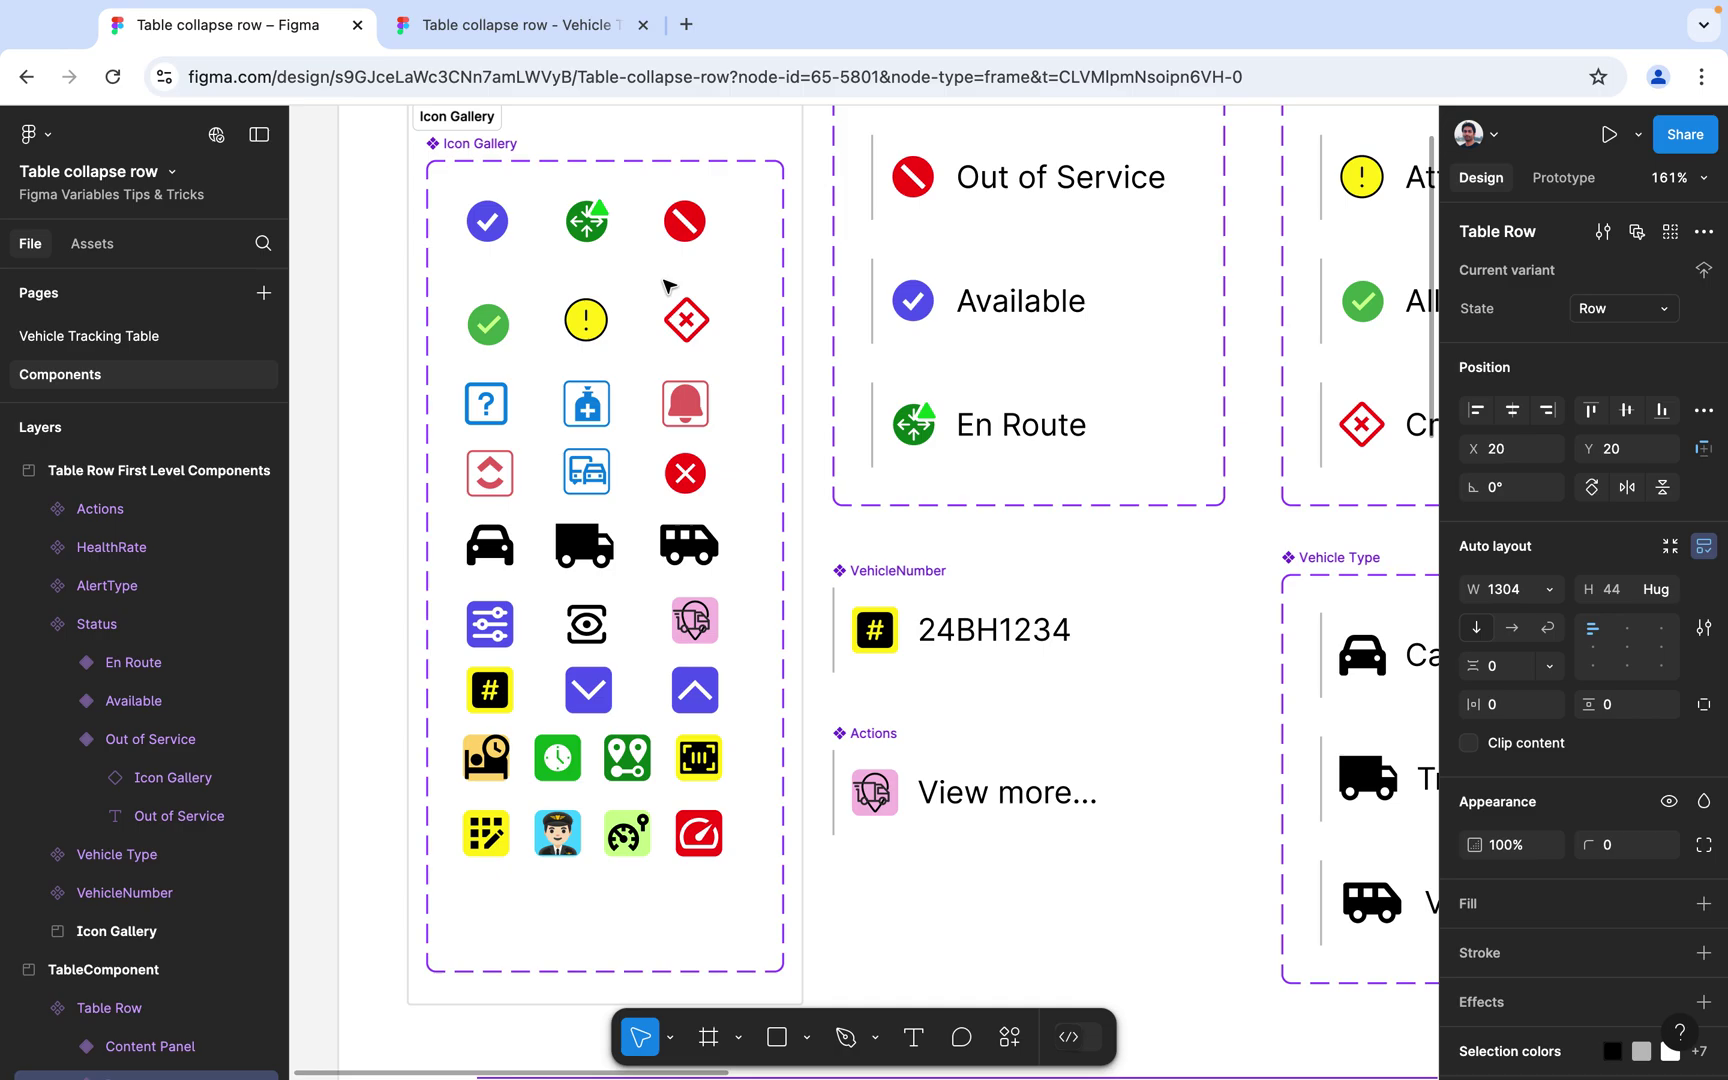
Glance at the prototype preview, return to the Components page, then switch to the preview again.
left_click(505, 27)
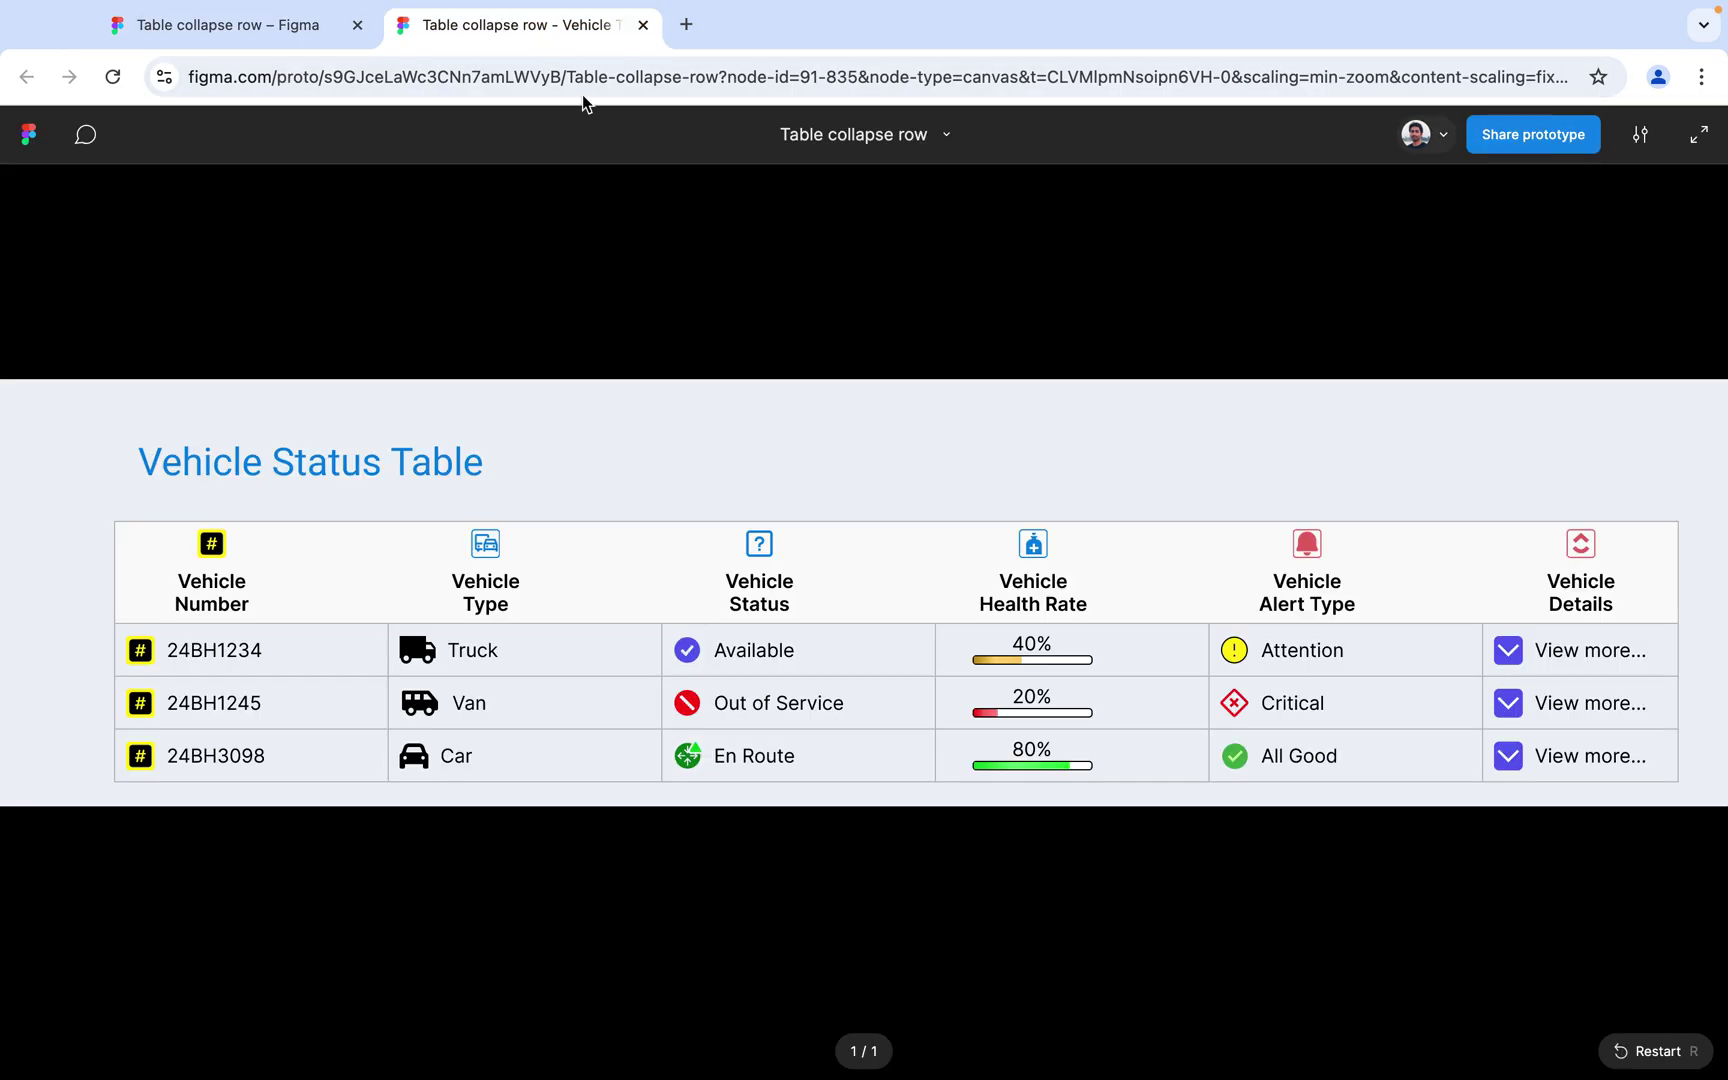
left_click(309, 43)
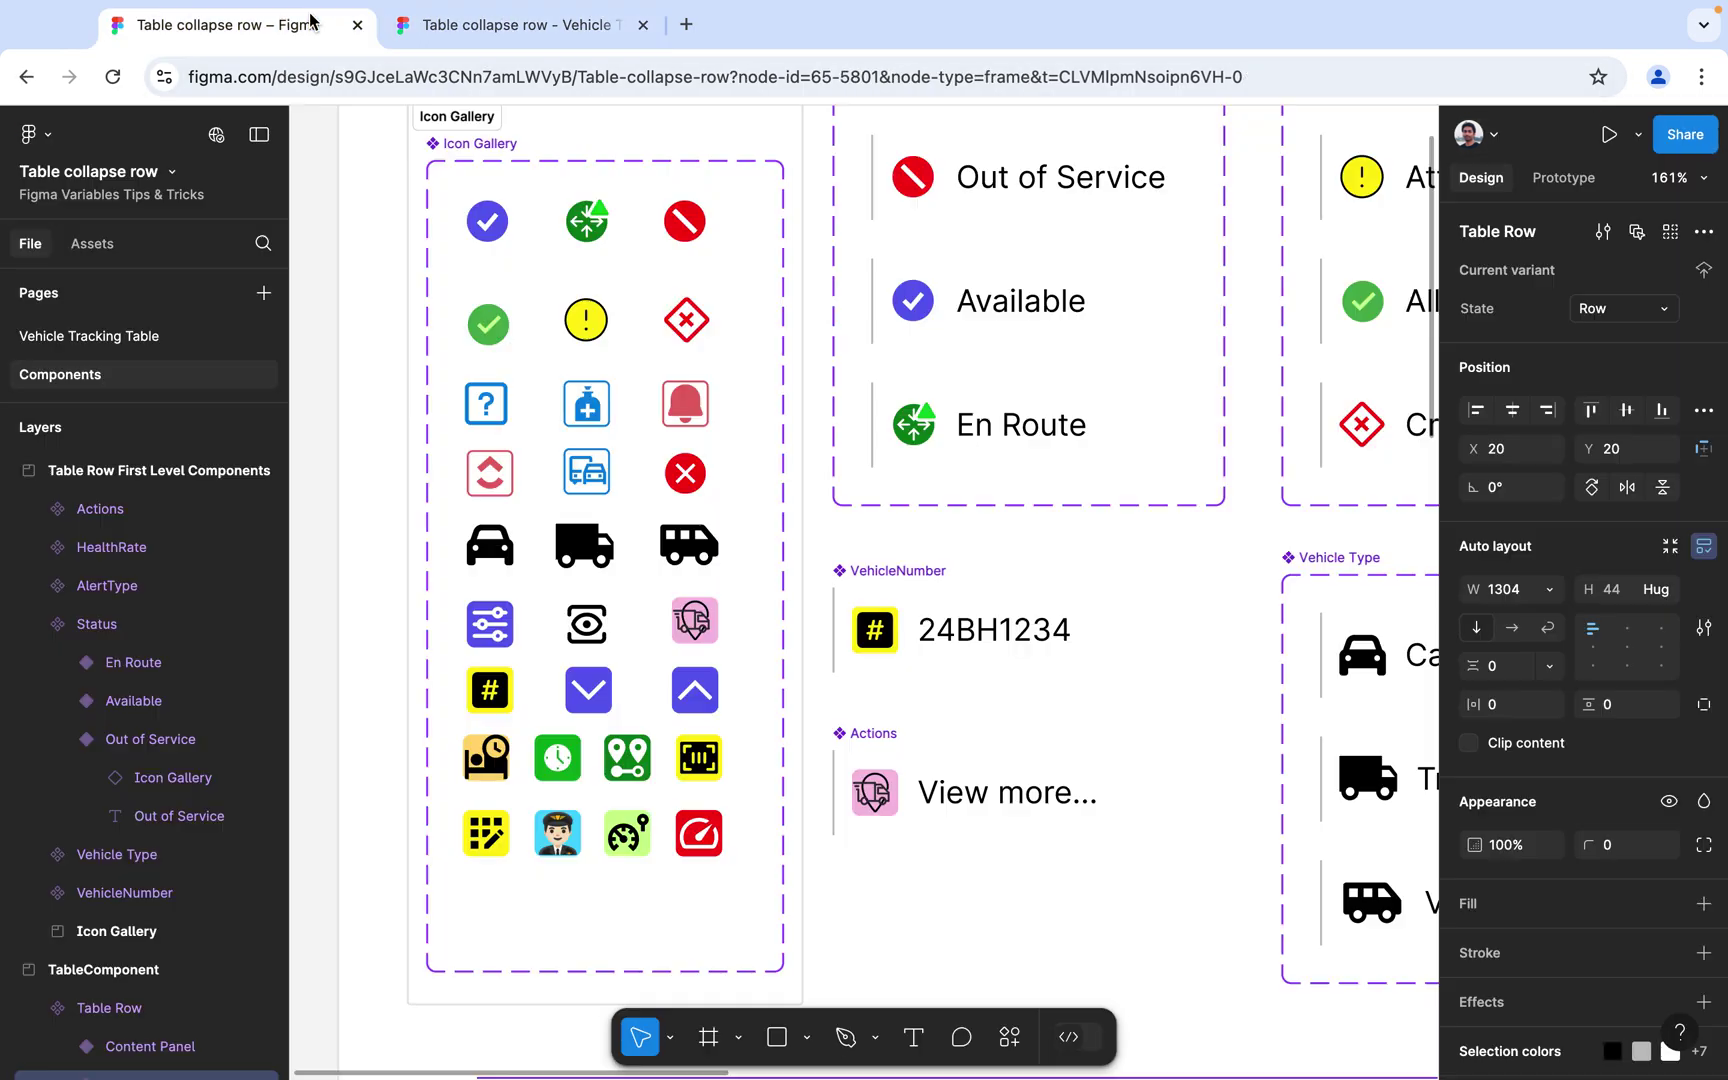
scroll(352, 330, "down", 3)
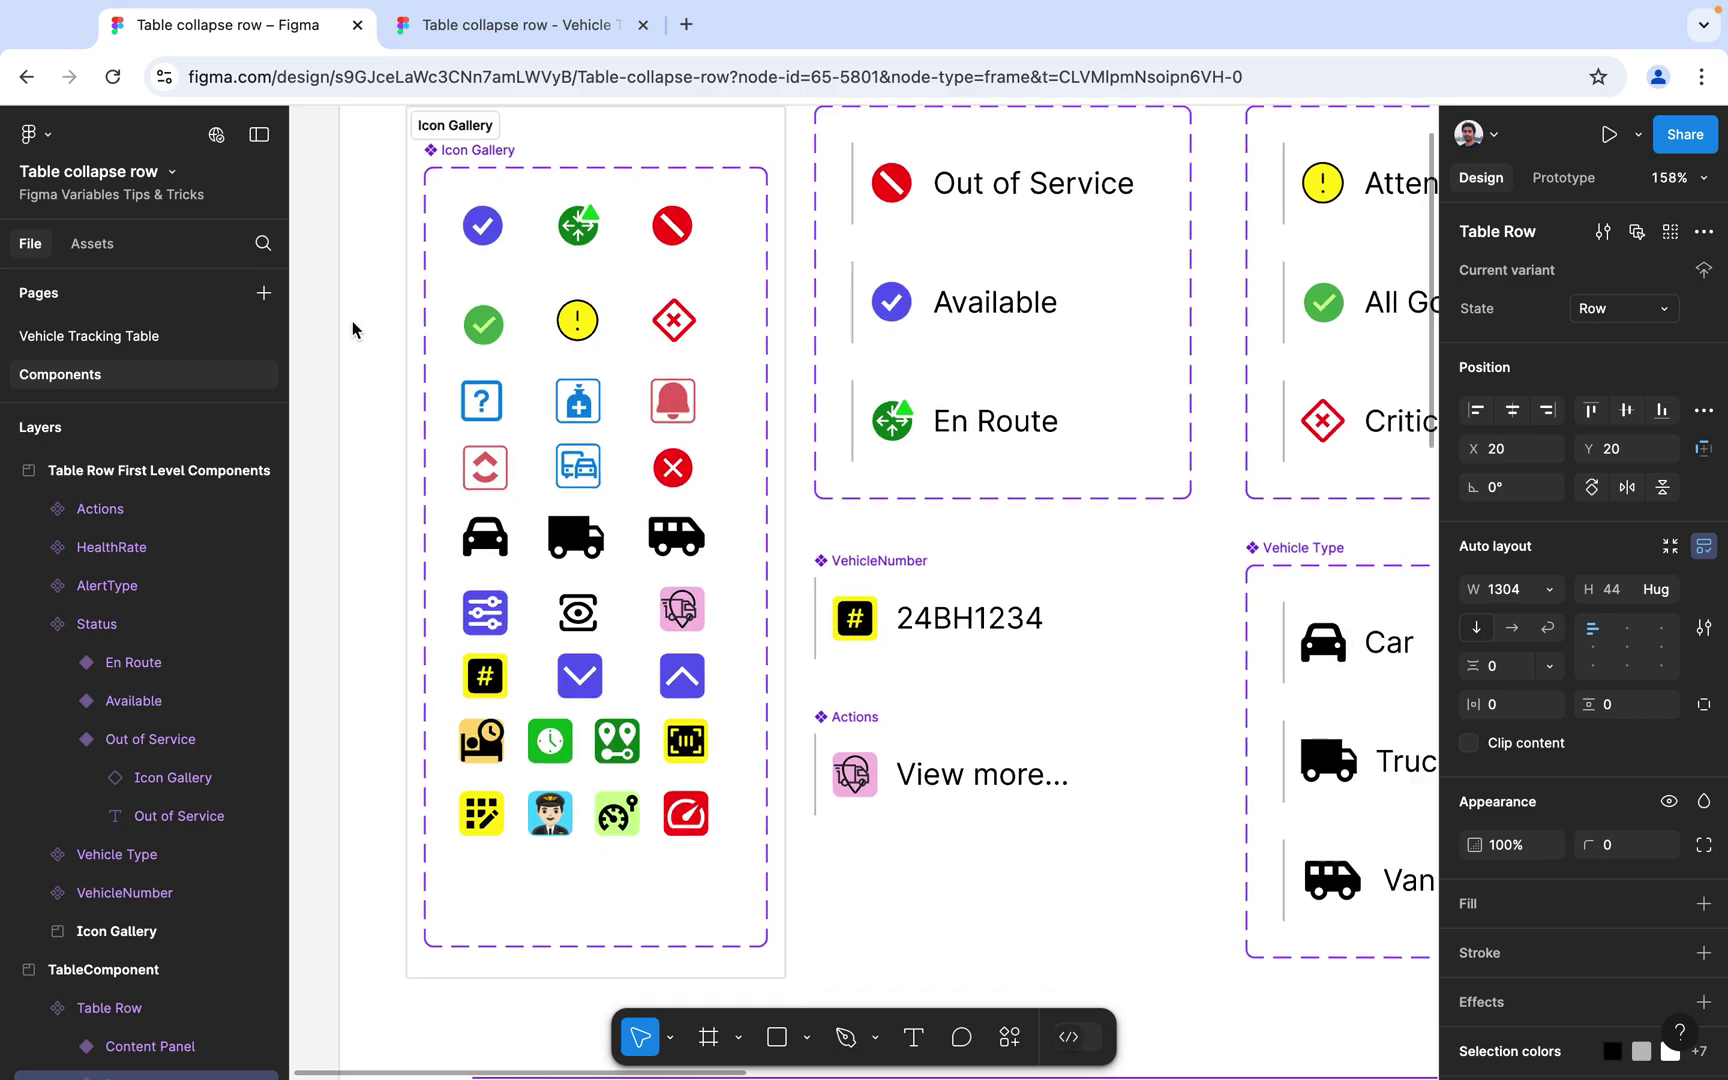
scroll(803, 309, "up", 5)
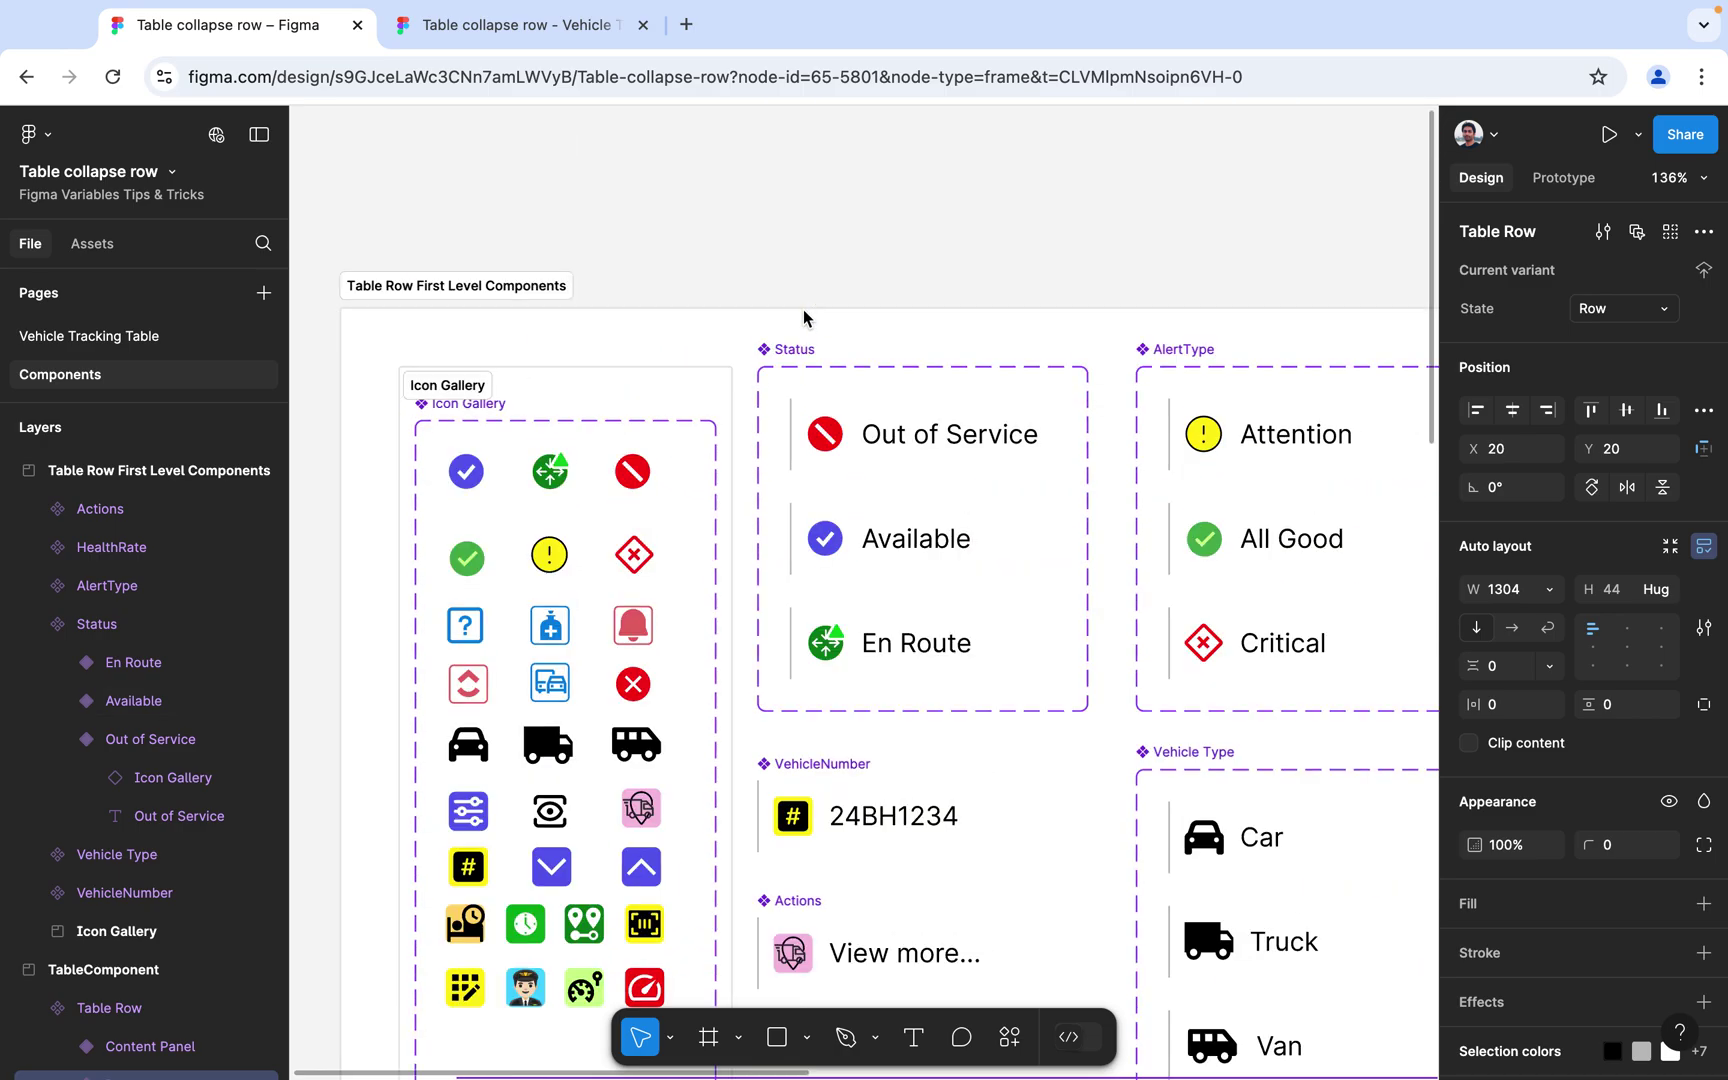
scroll(803, 313, "down", 2)
left_click(578, 18)
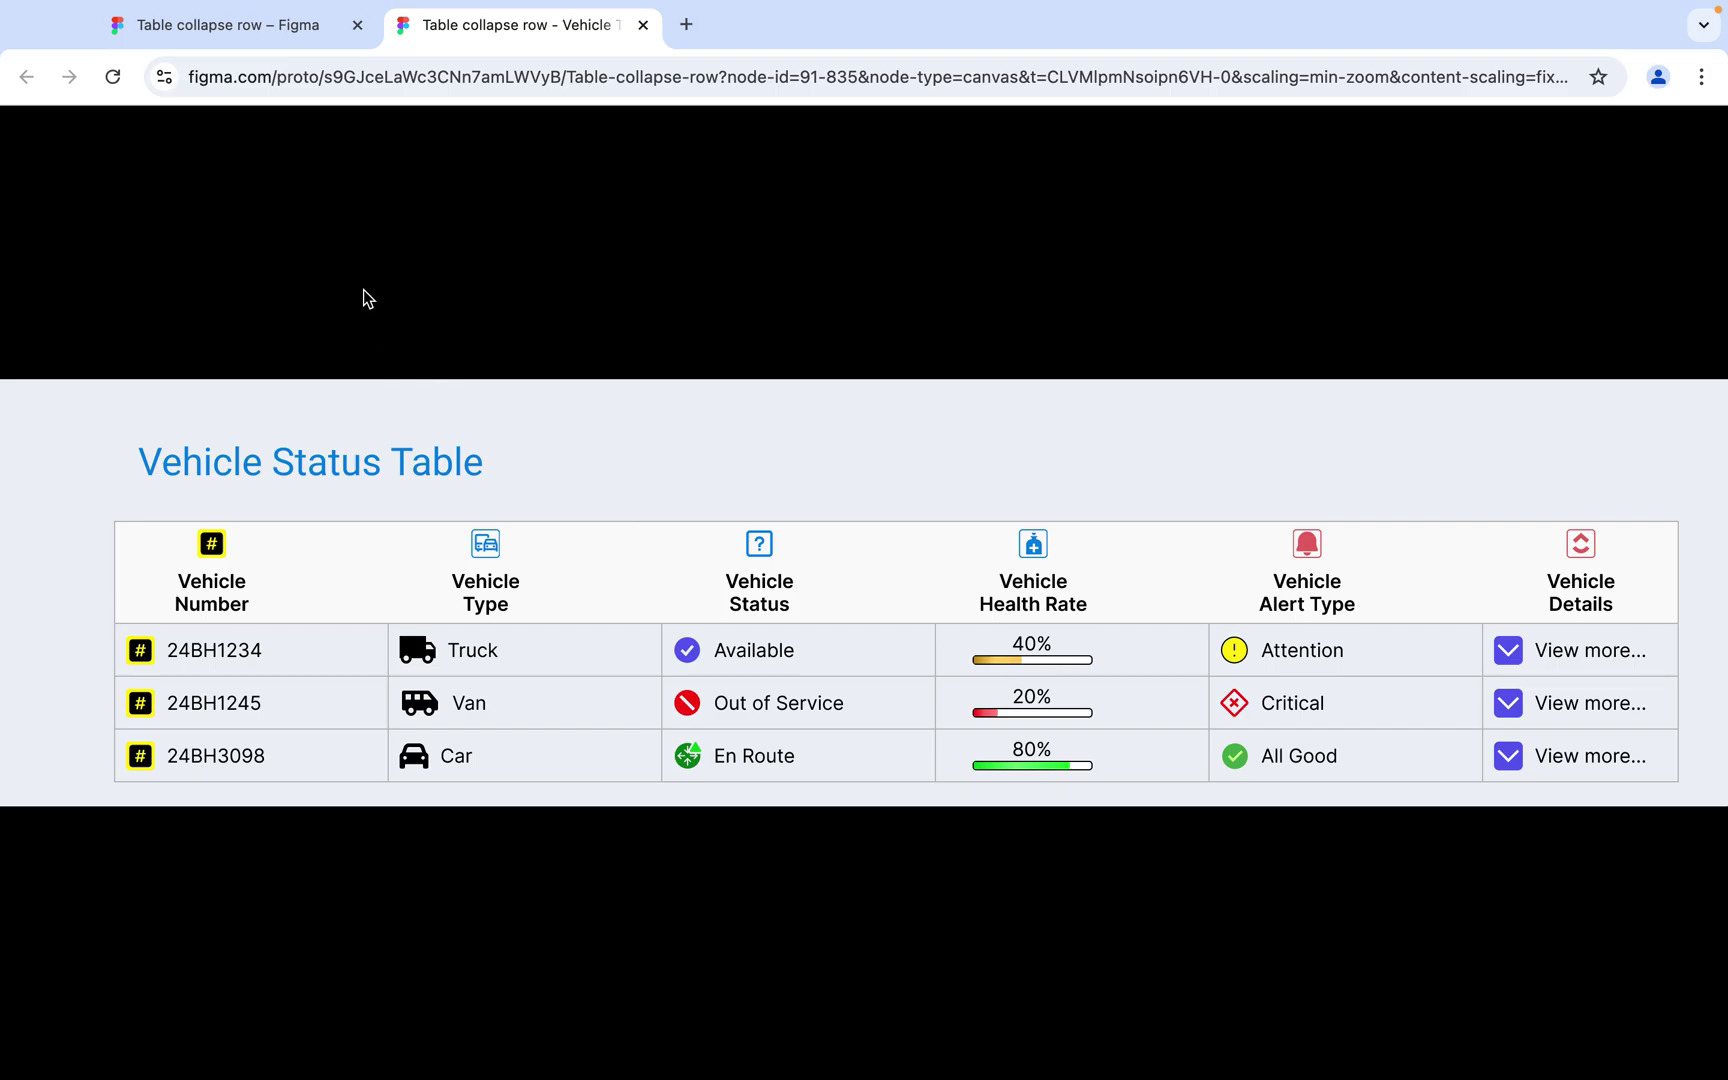
Go back to the 'Table collapse row' design file and zoom out on Table Row First Level Components.
left_click(220, 28)
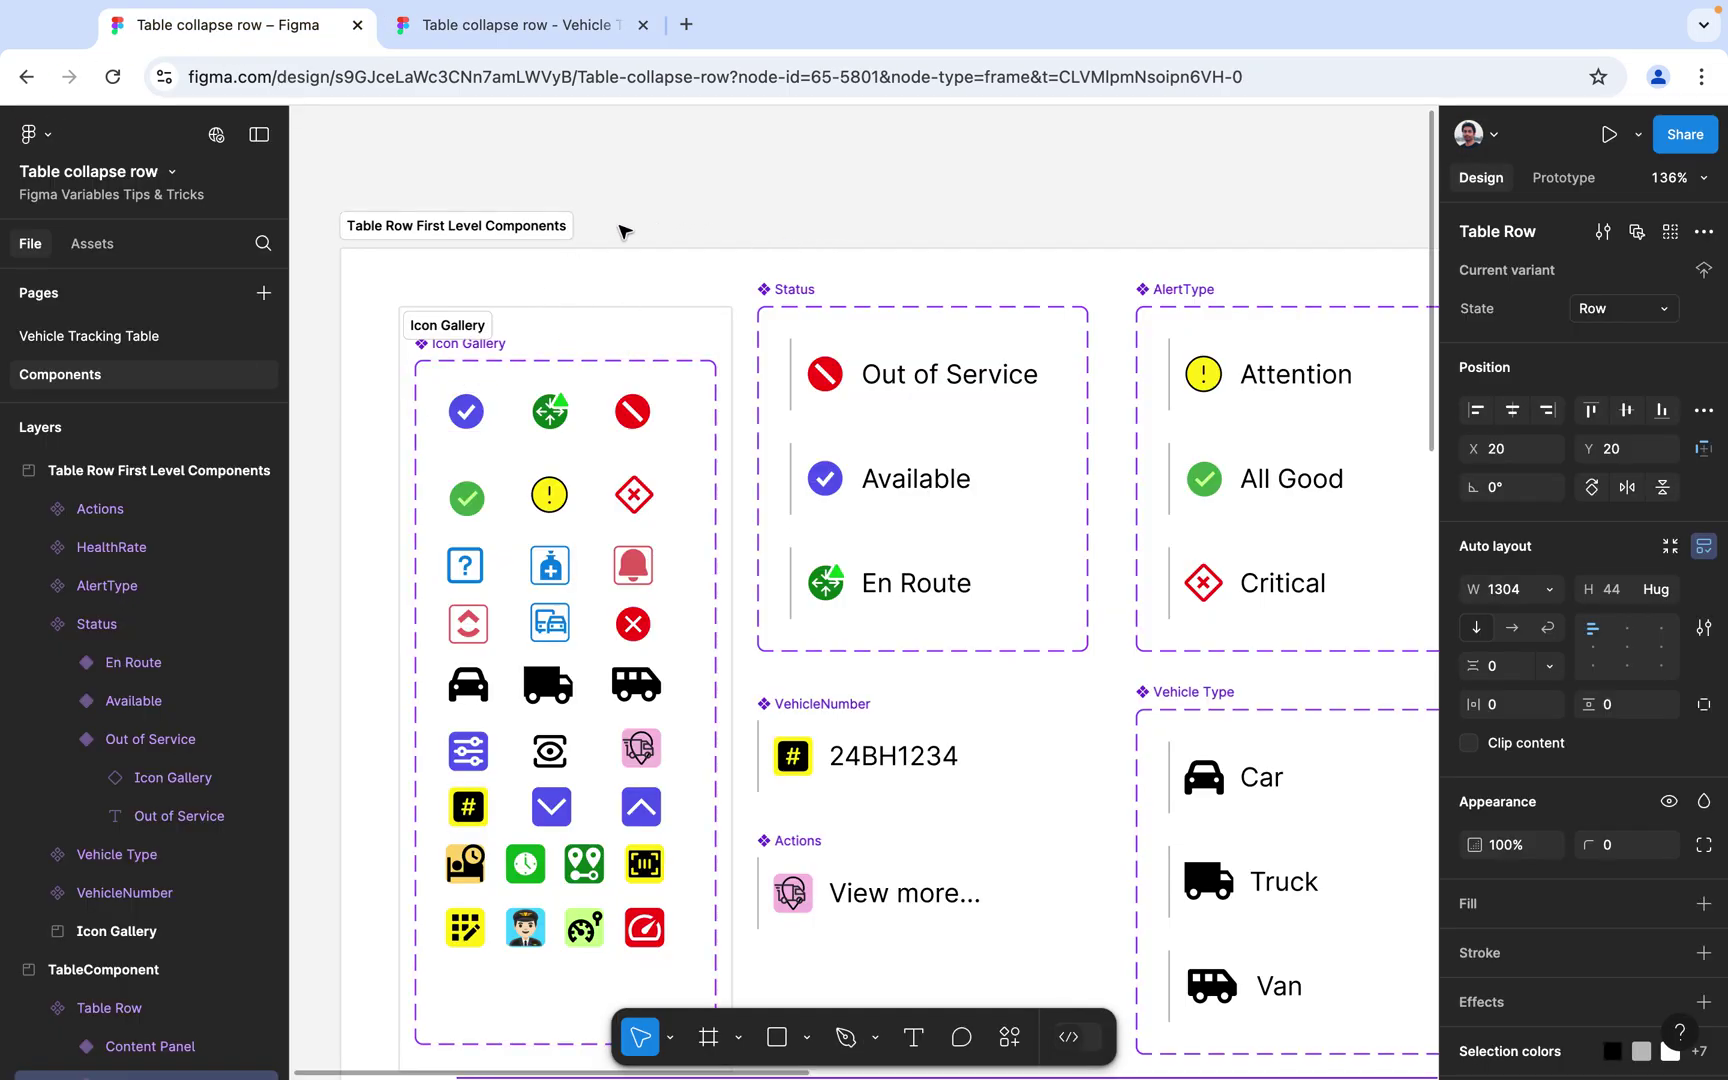
scroll(357, 321, "down", 5)
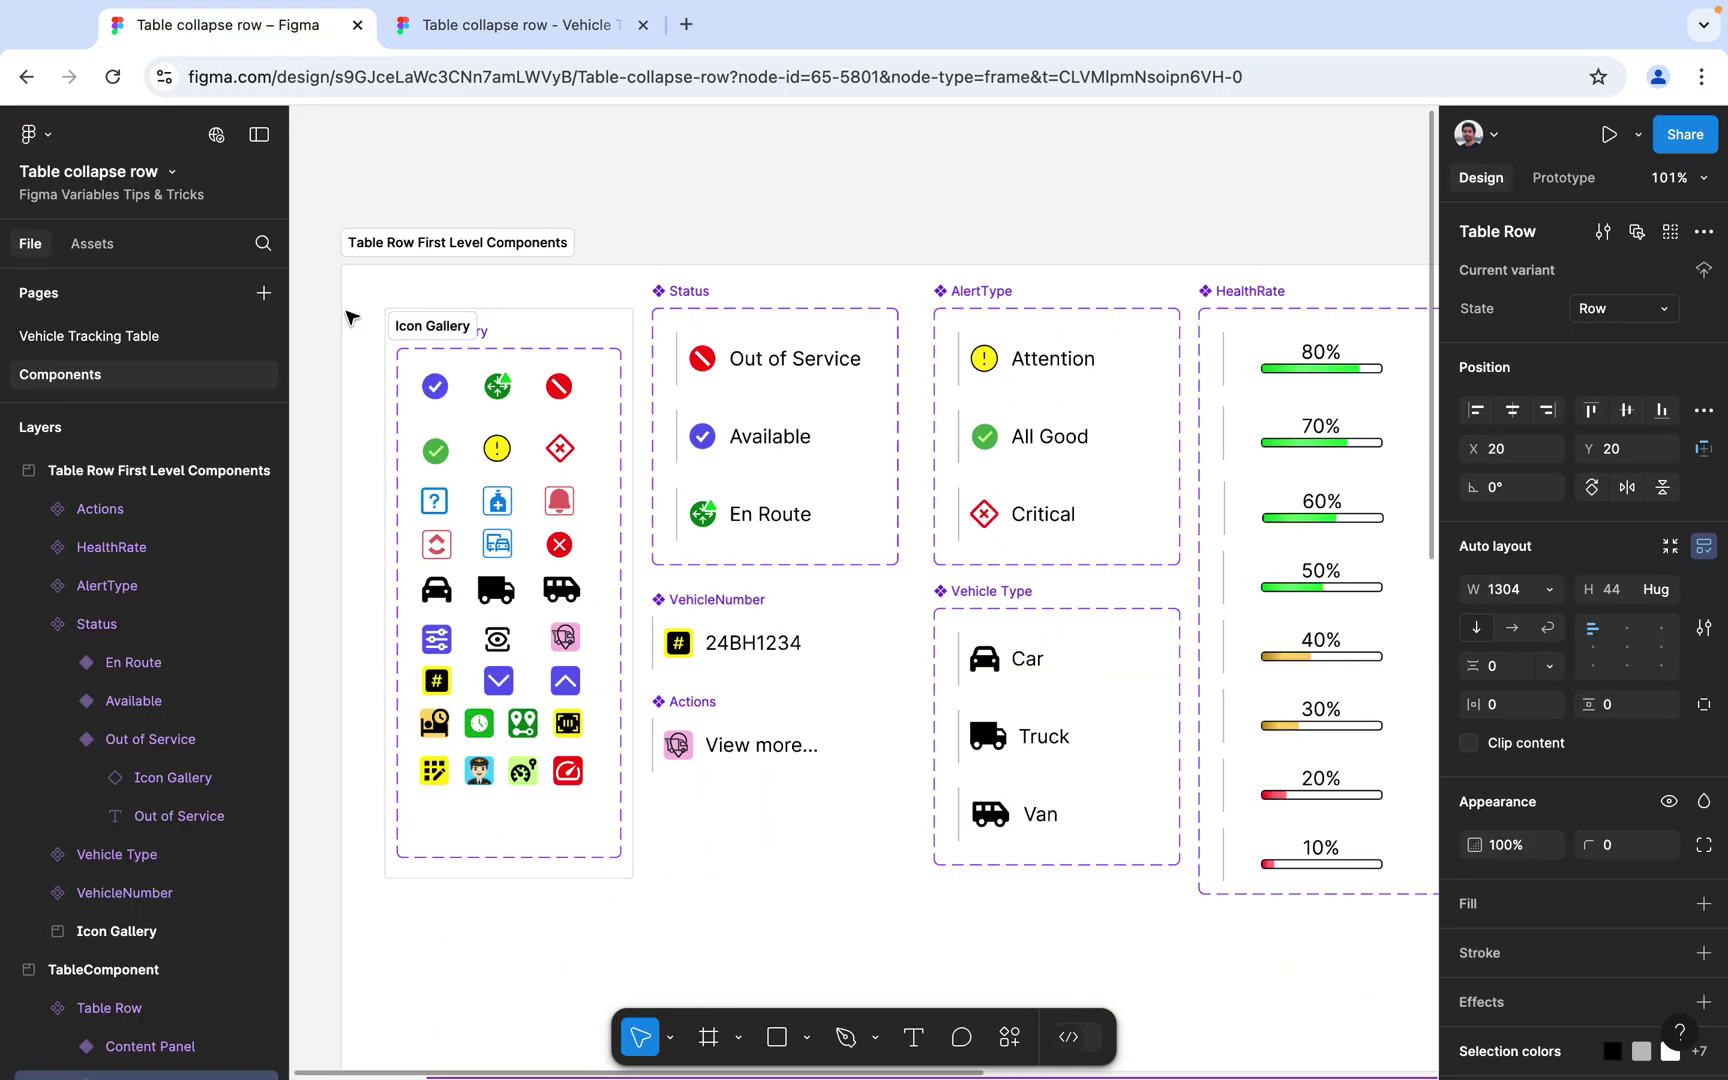
left_click(676, 299)
left_click(677, 297)
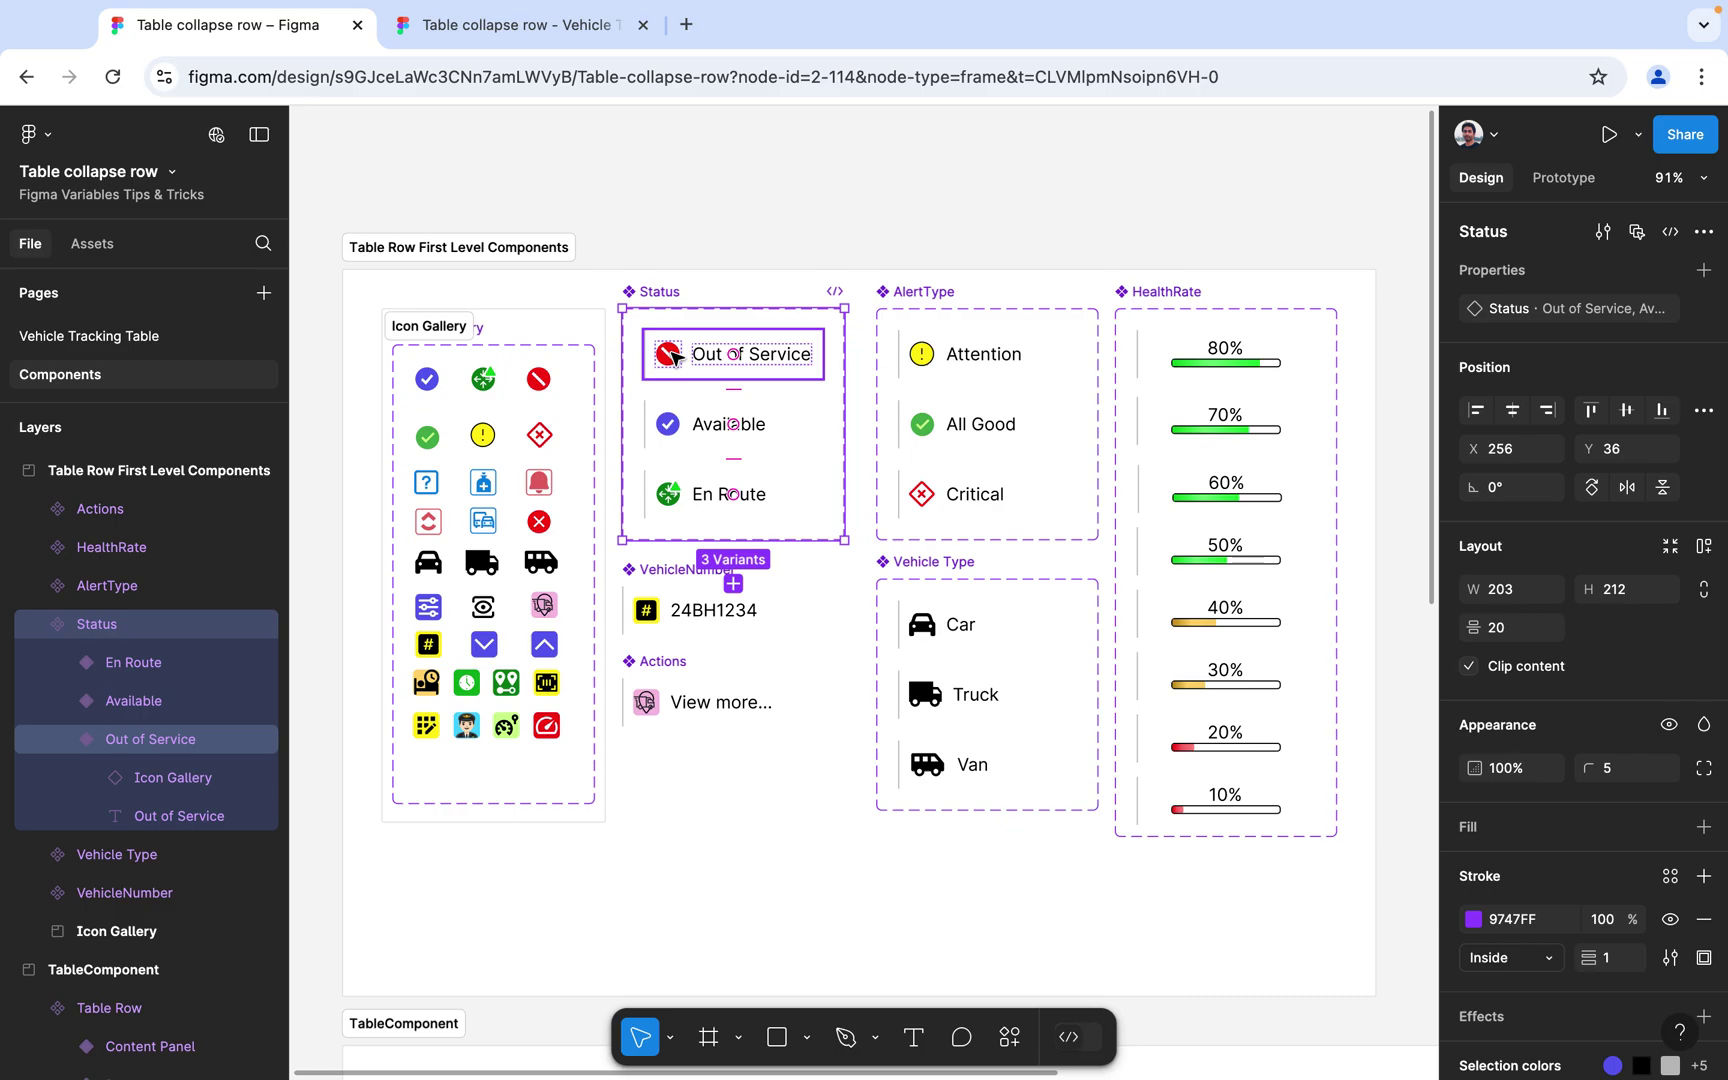
scroll(673, 355, "up", 1)
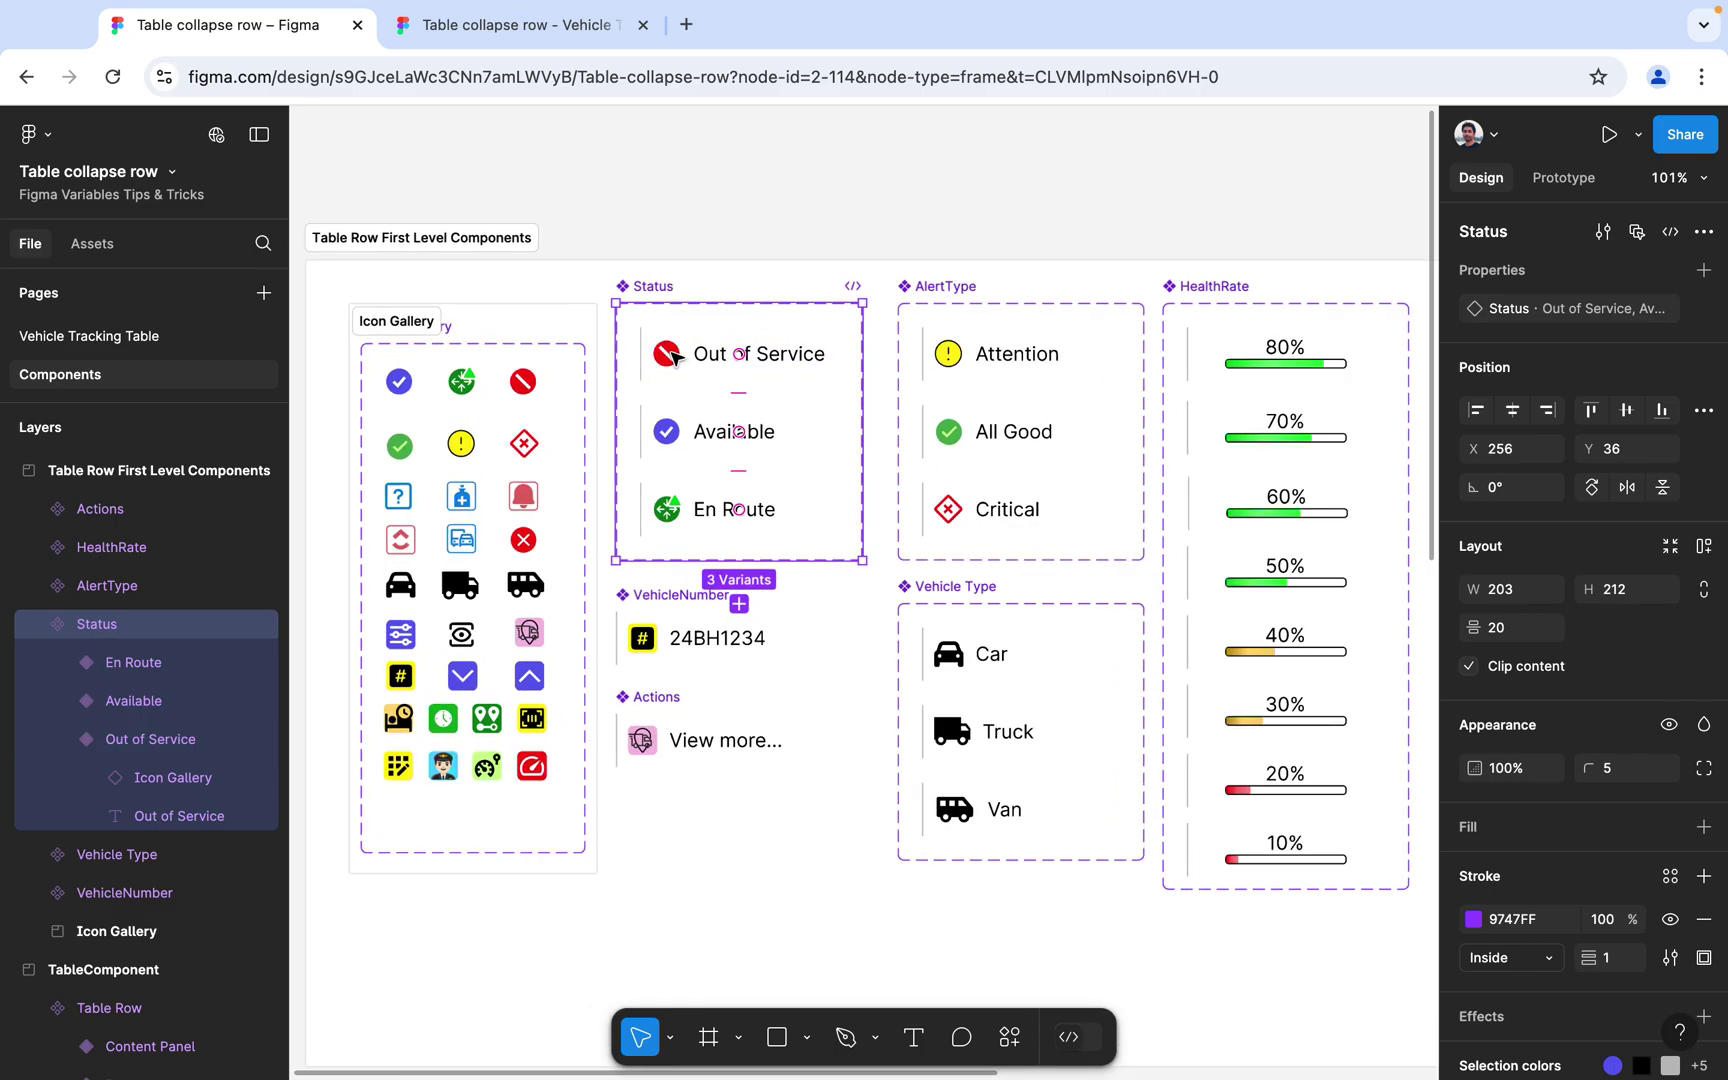
left_click(673, 355)
double_click(673, 355)
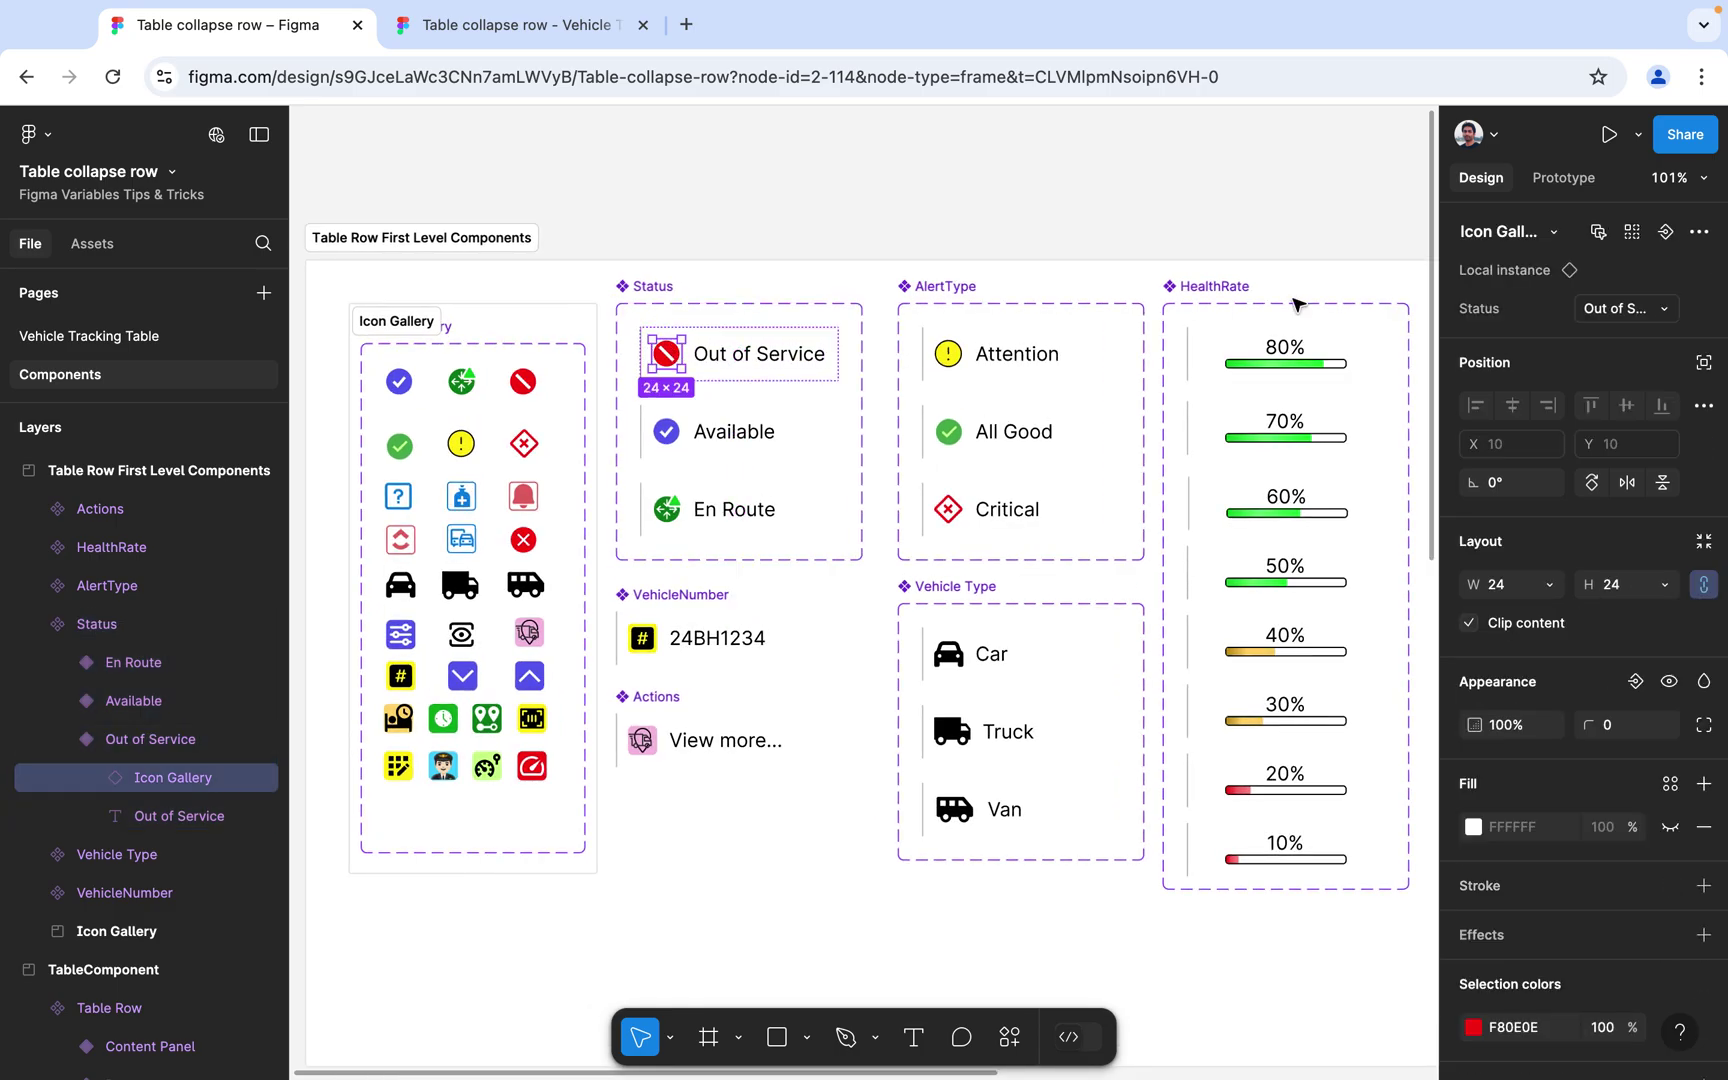
left_click(1664, 309)
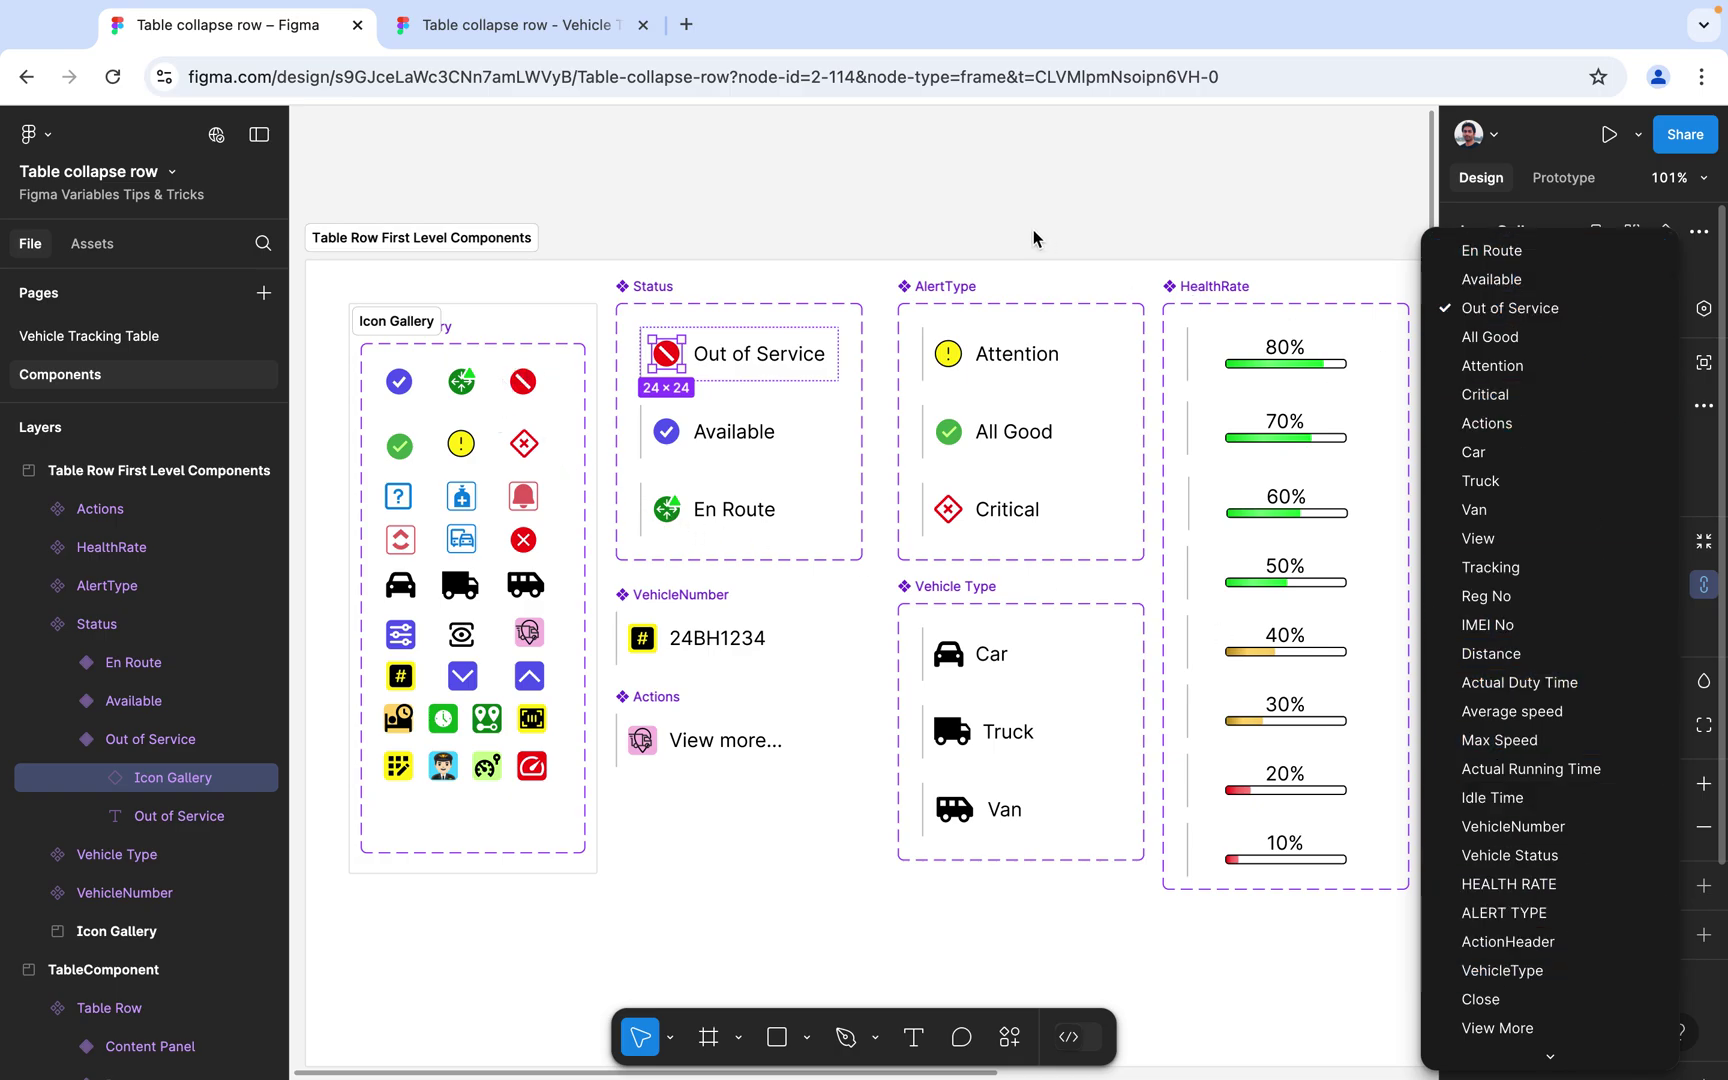
left_click(838, 222)
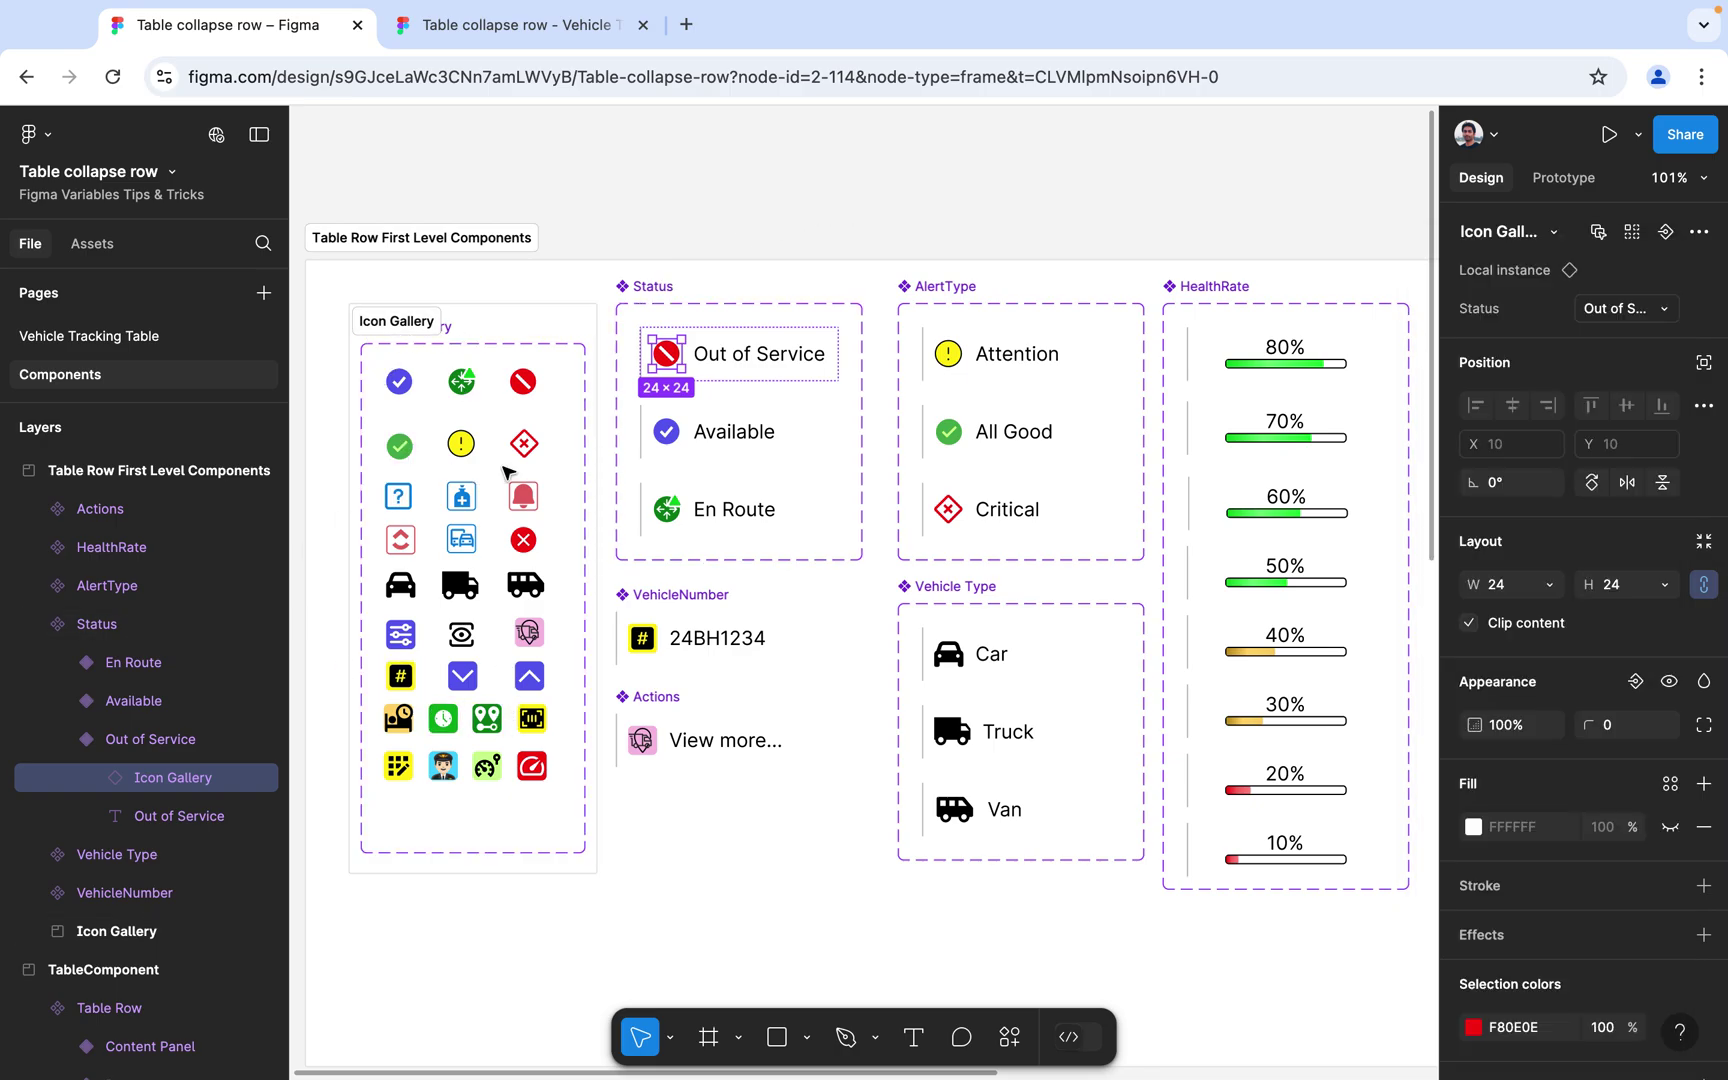
left_click(676, 437)
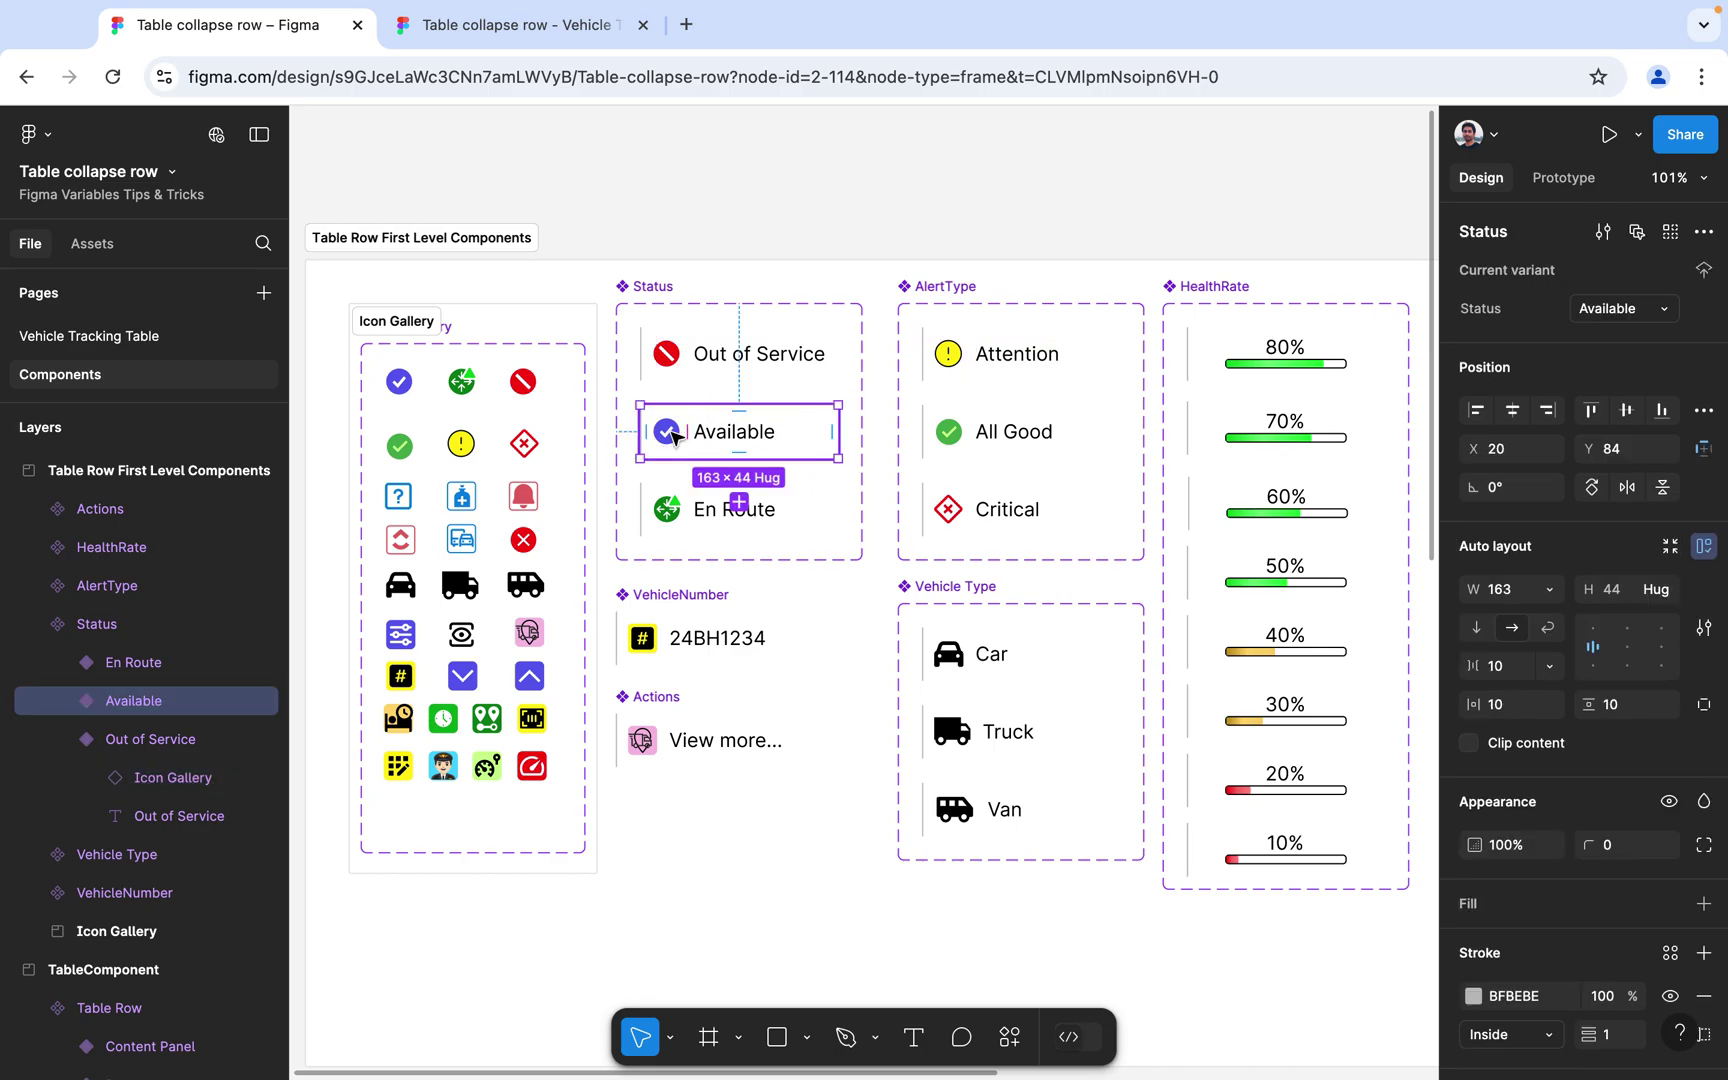
left_click(676, 437)
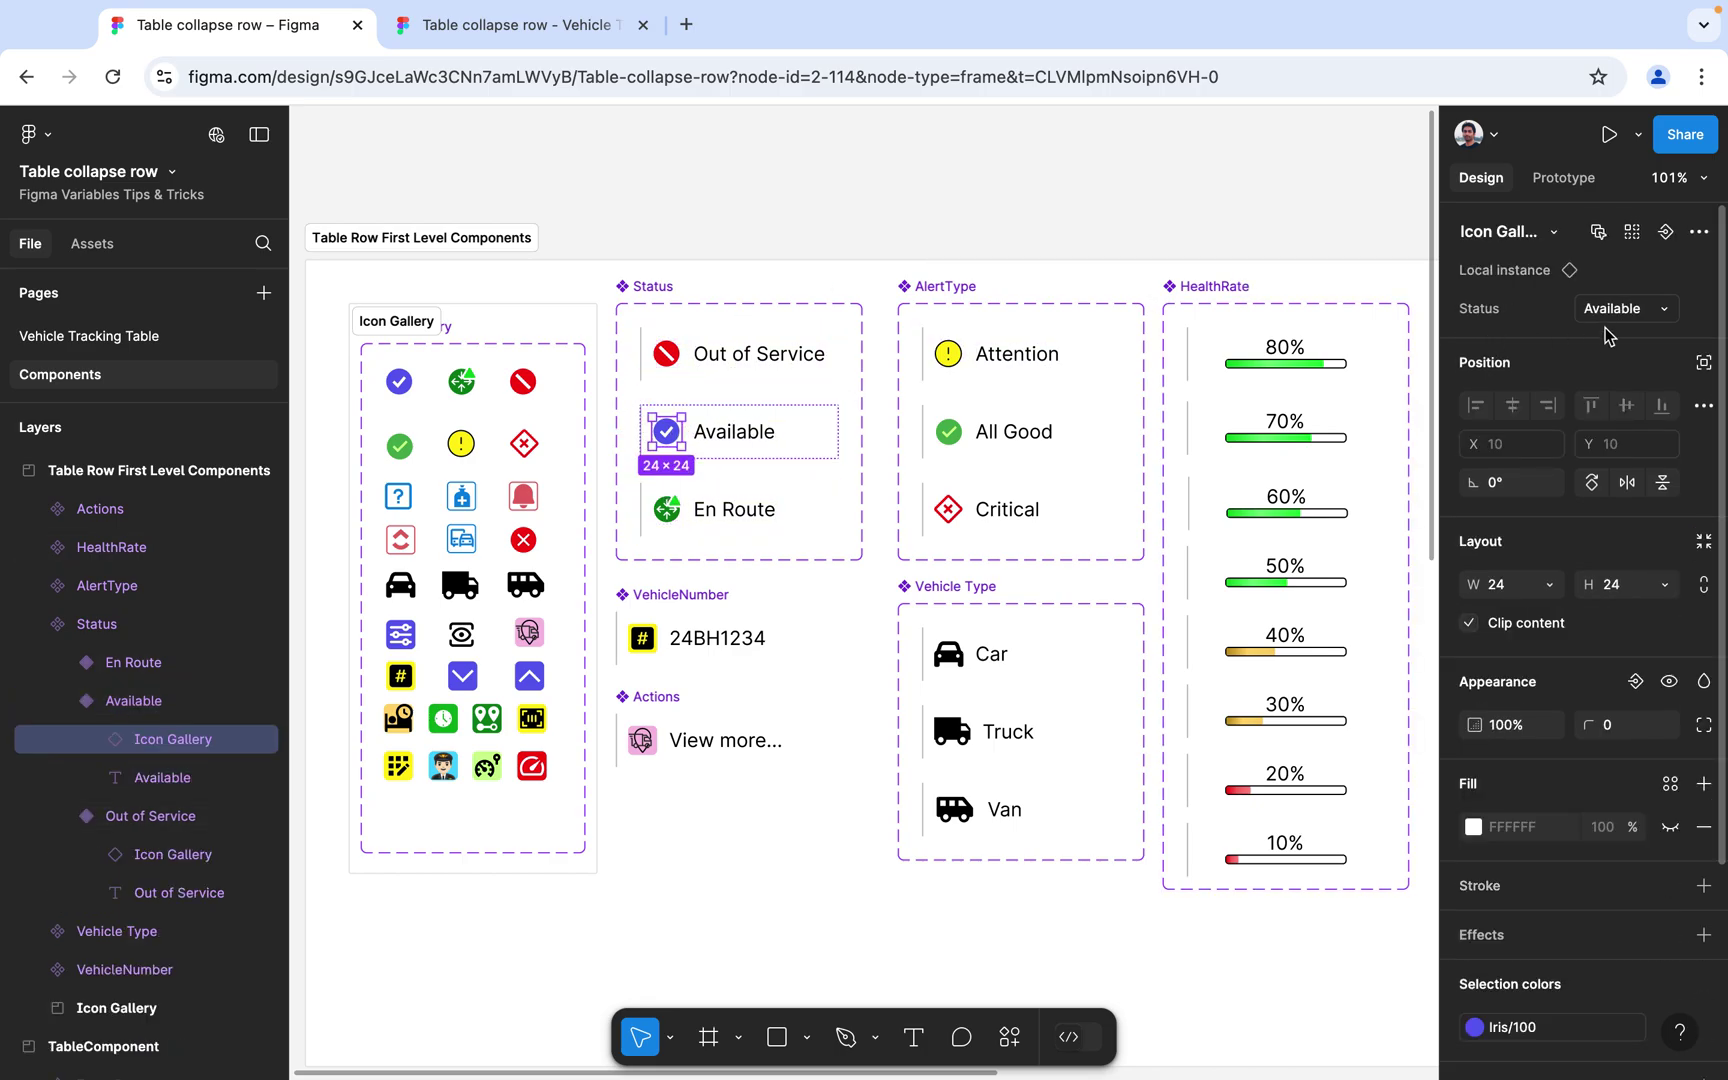
left_click(1635, 313)
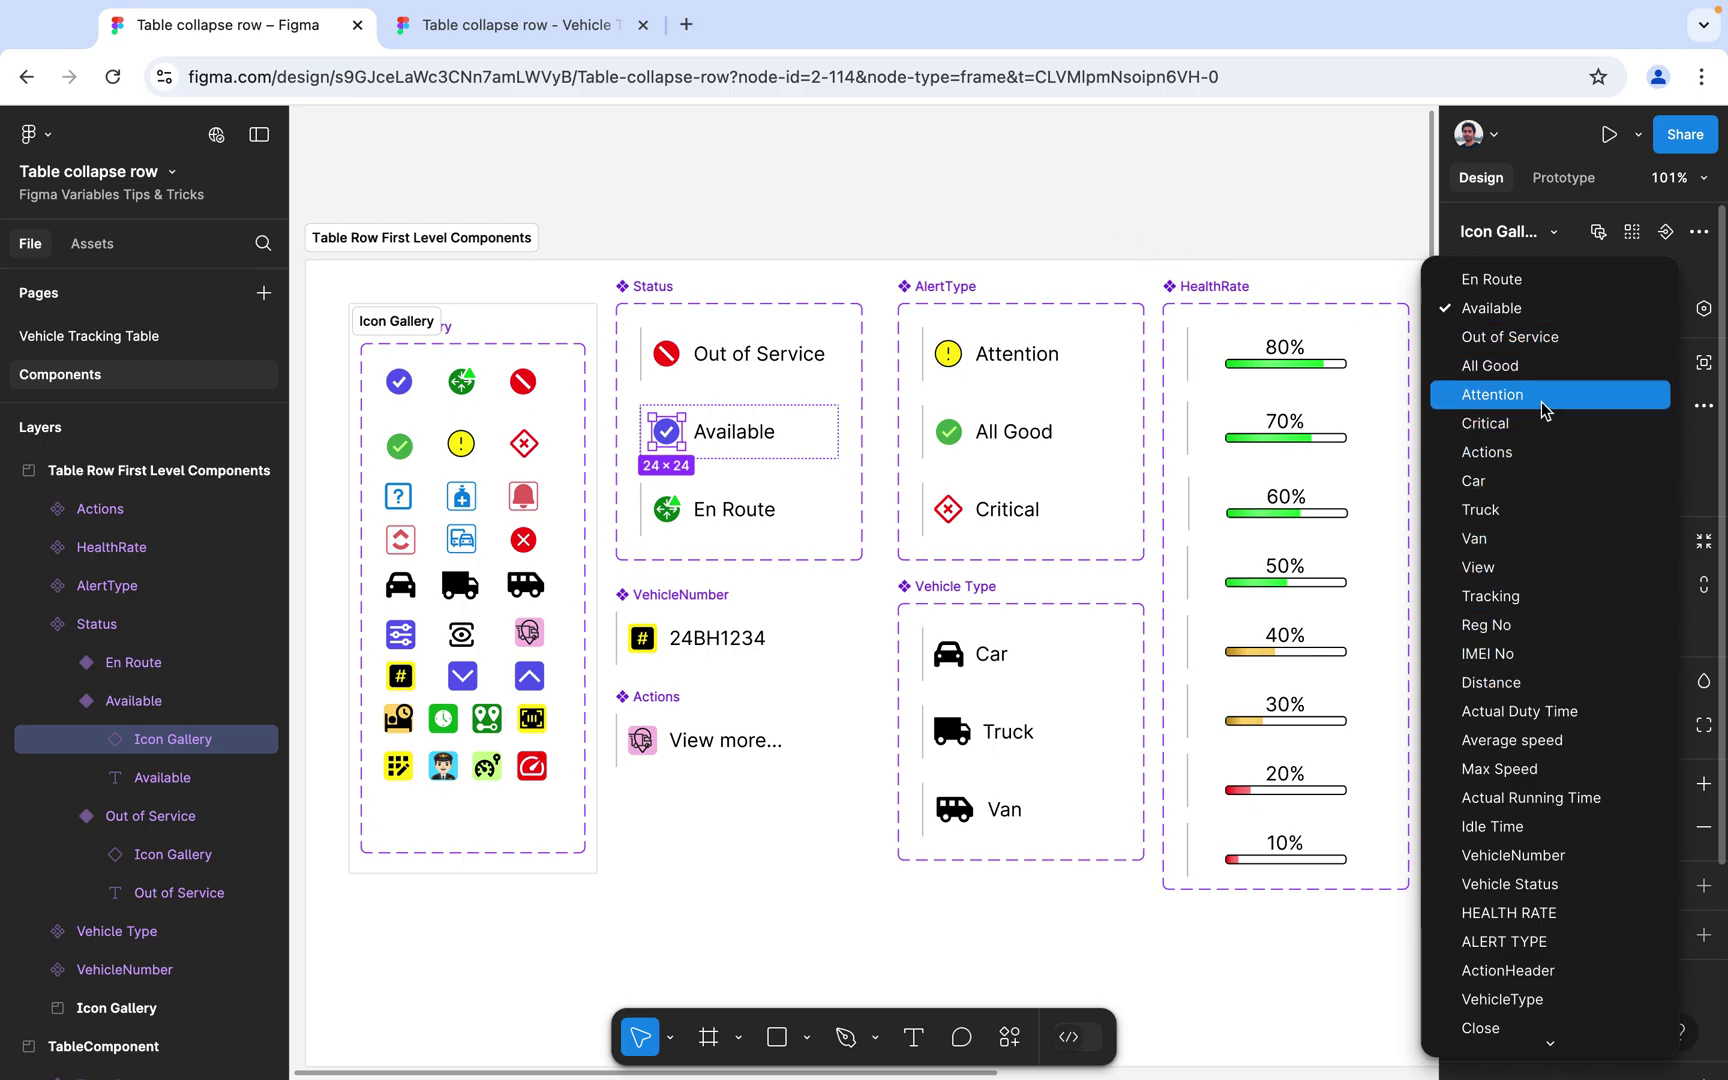
left_click(1540, 401)
left_click(1622, 309)
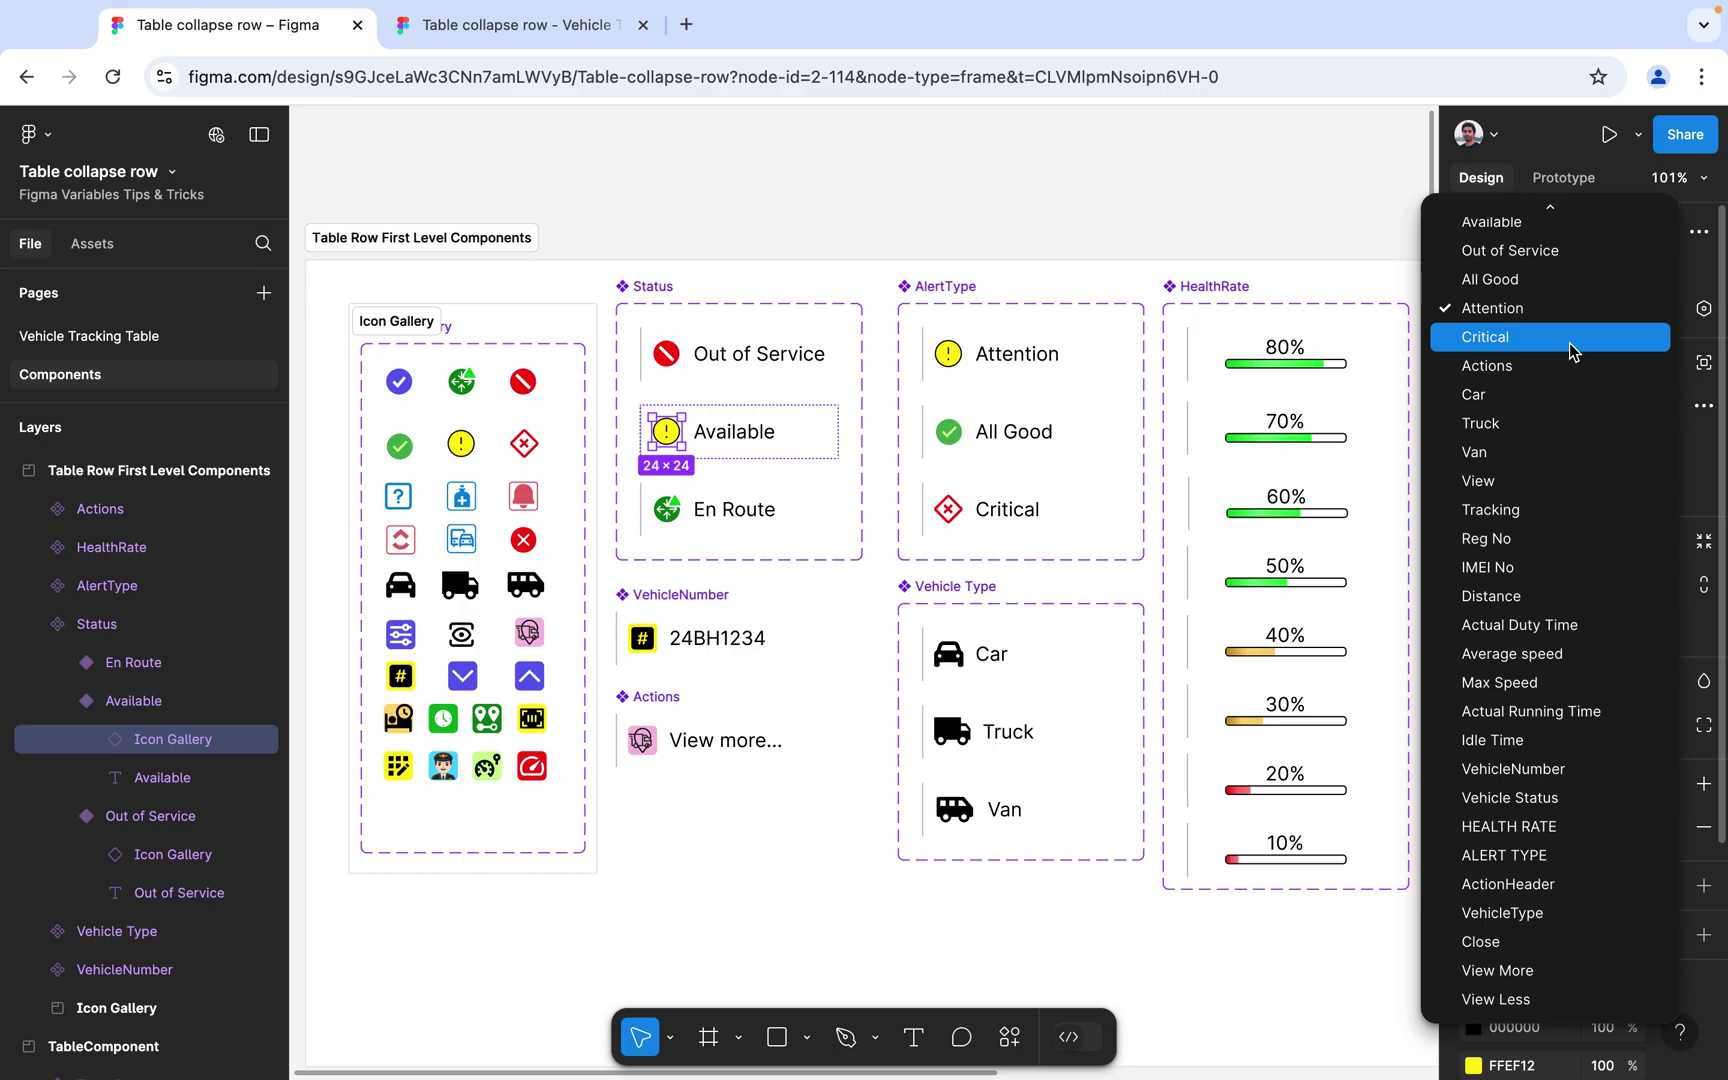
left_click(1567, 284)
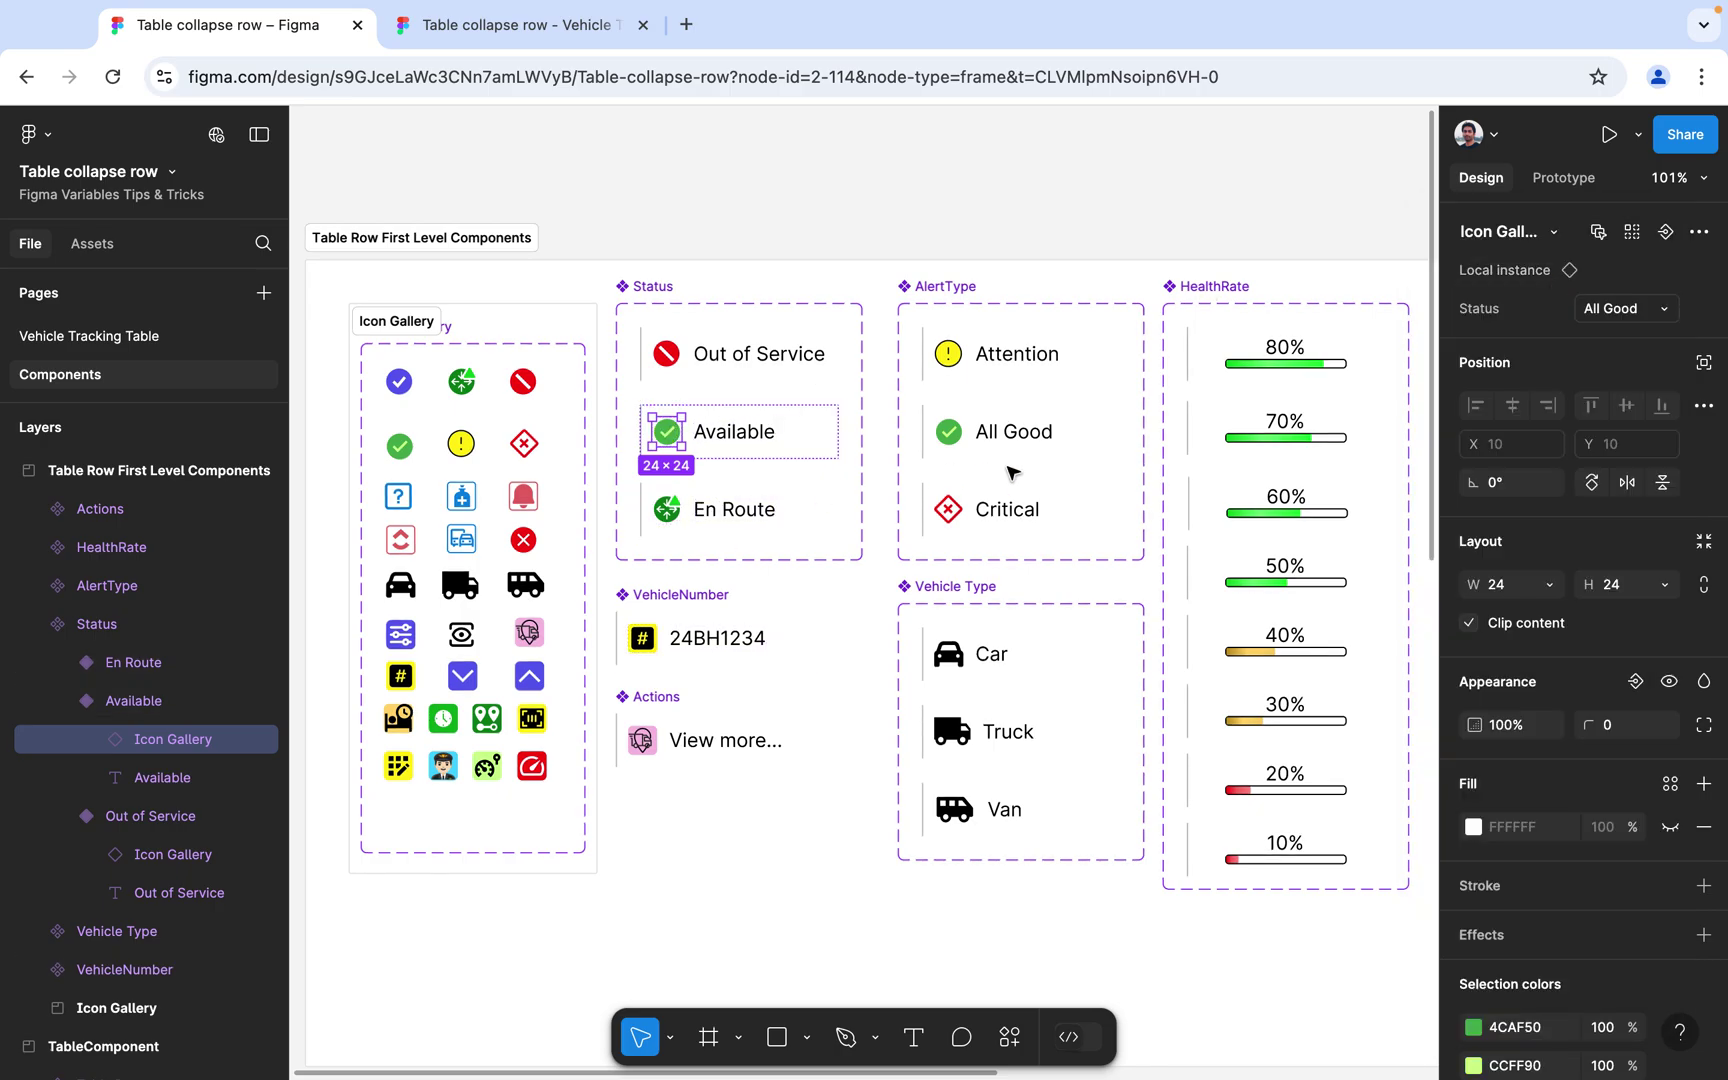
scroll(760, 500, "down", 10)
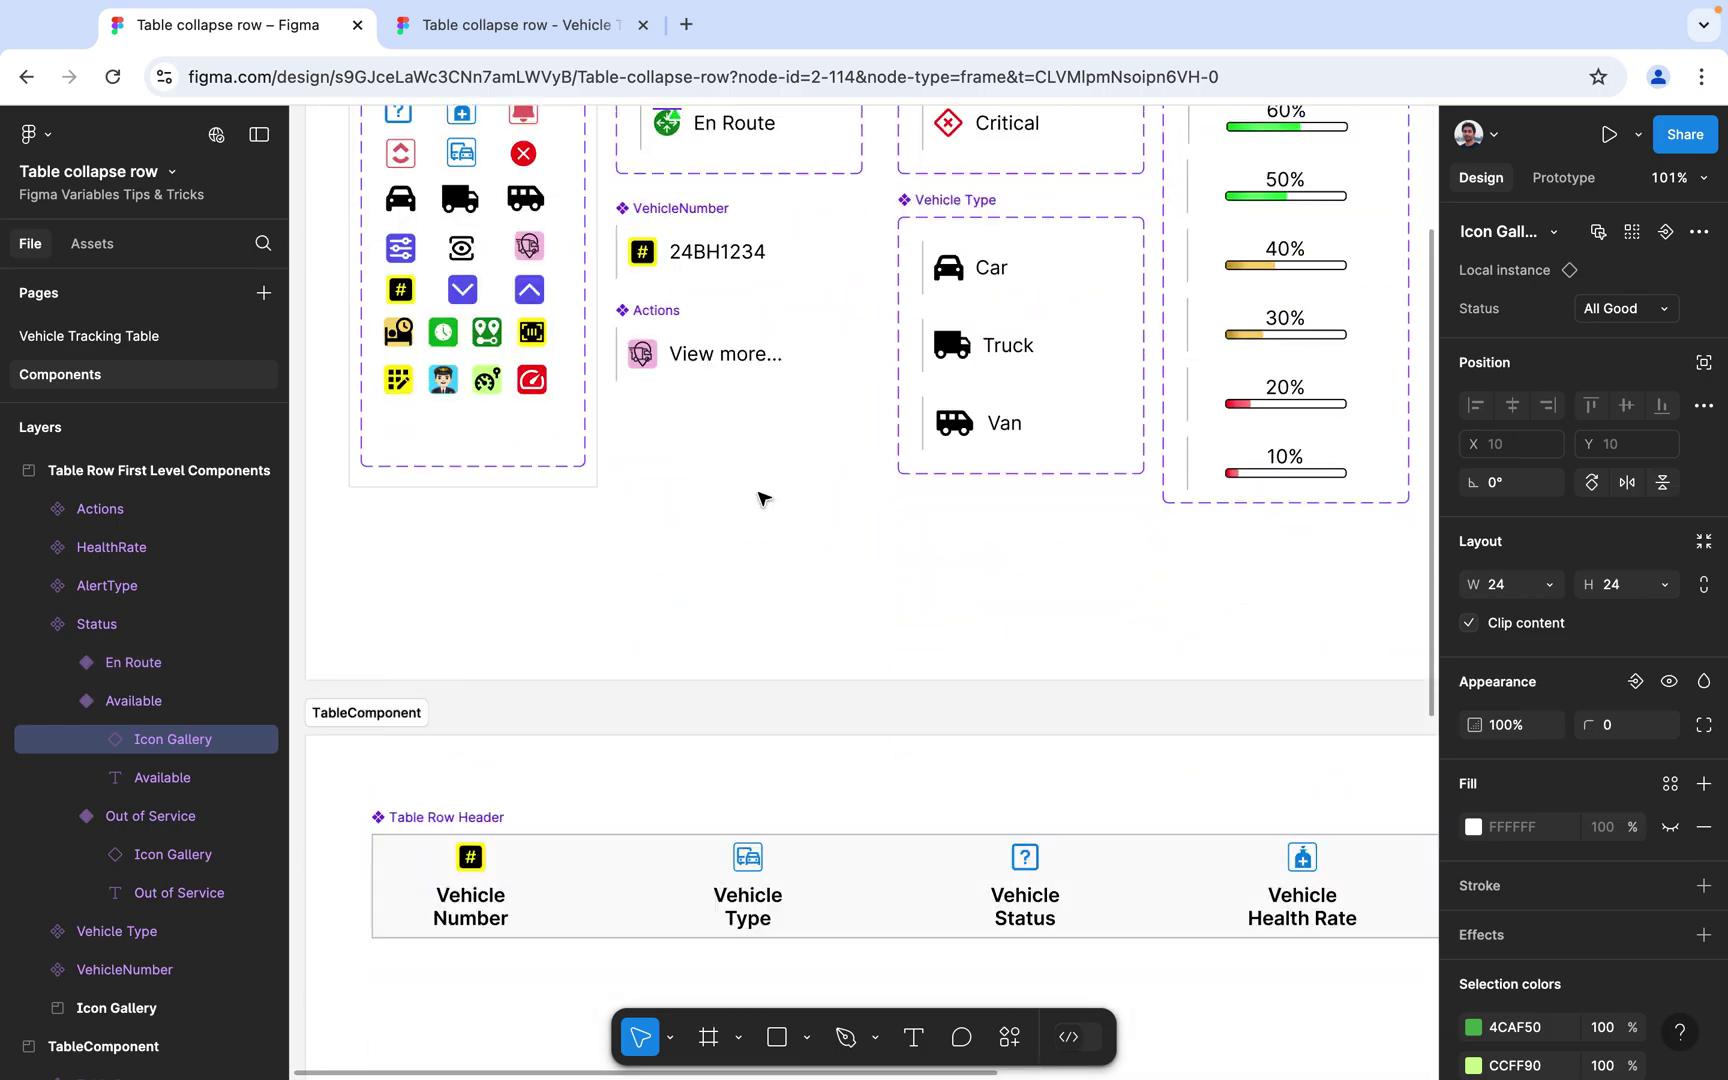
scroll(763, 497, "down", 5)
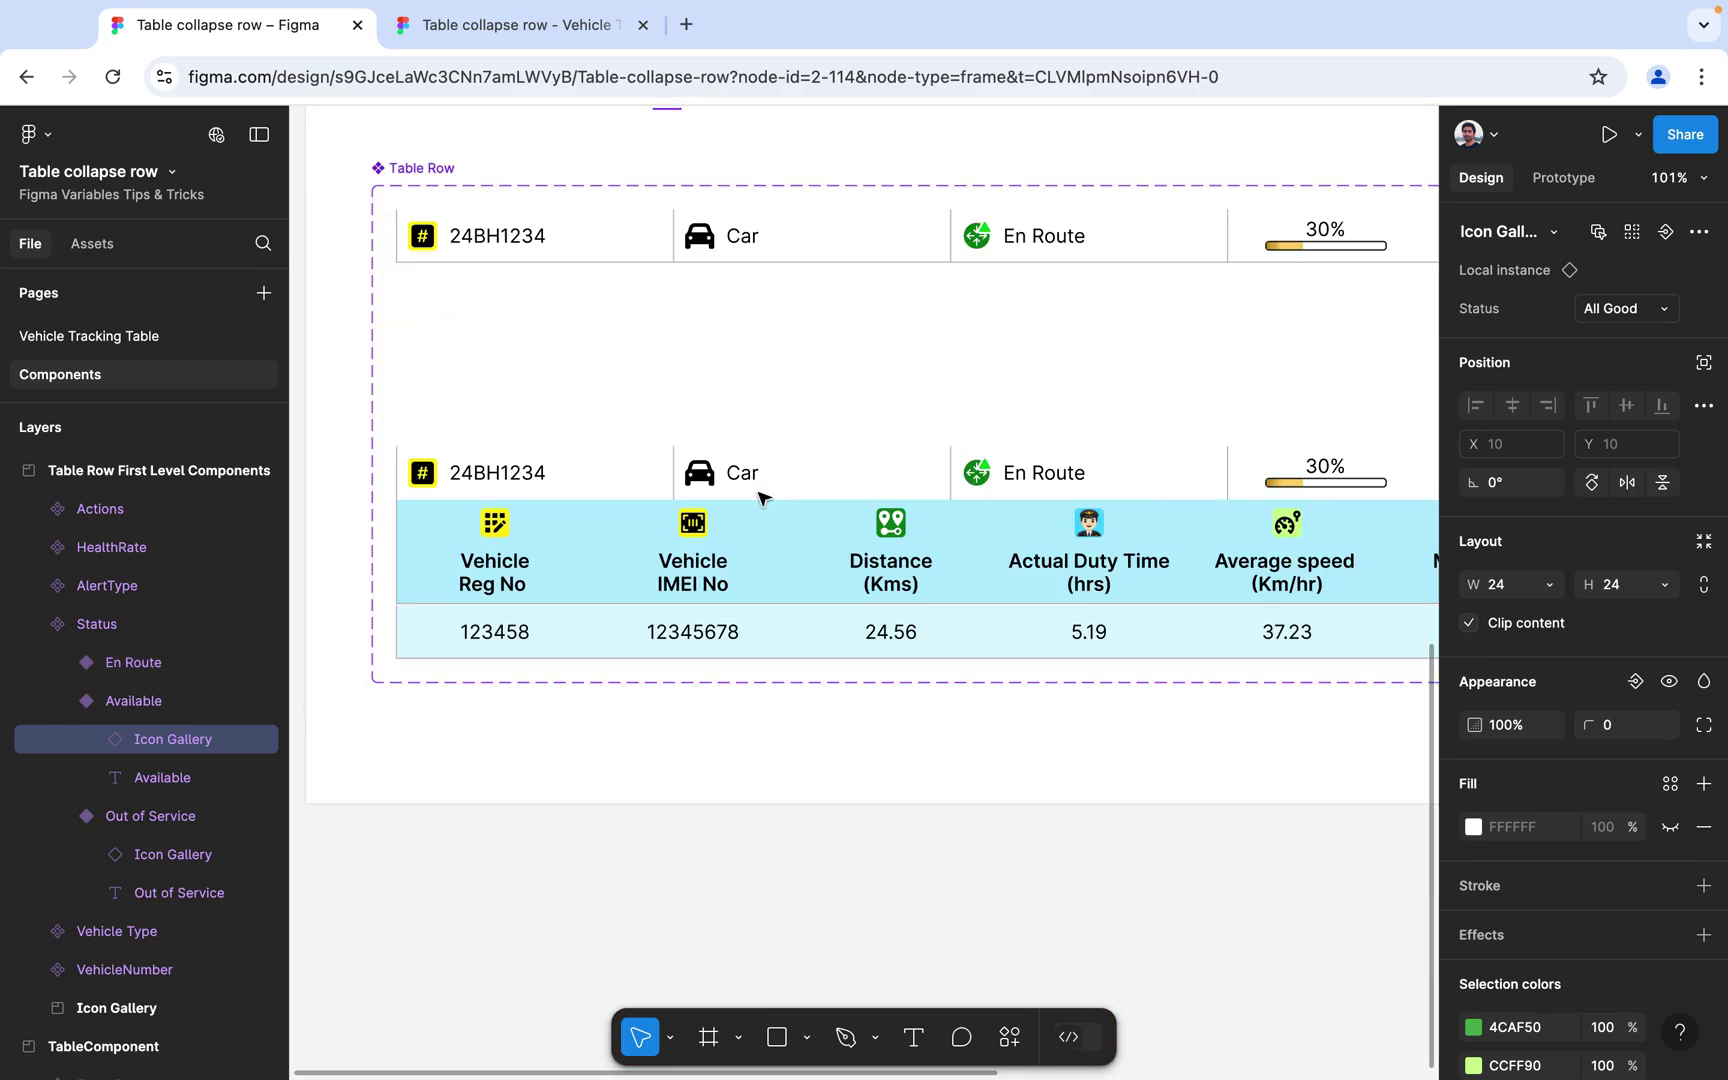
scroll(763, 497, "up", 3)
scroll(760, 497, "up", 10)
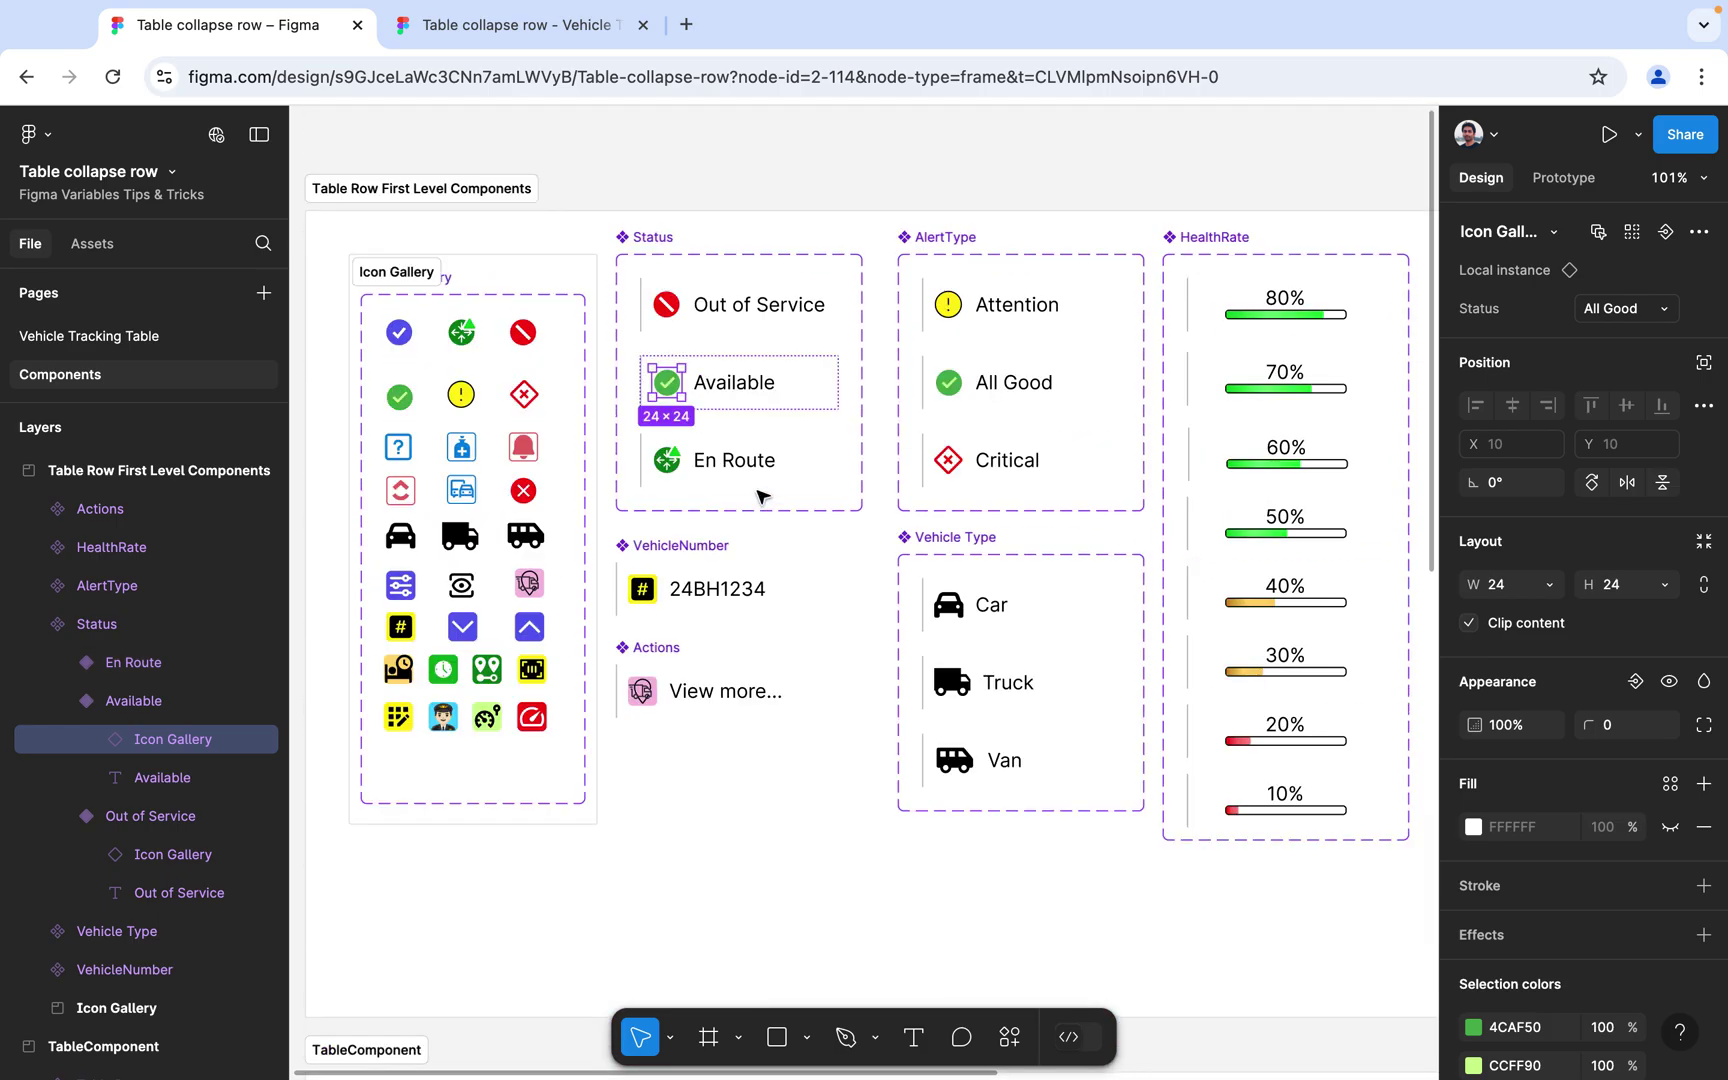
scroll(607, 548, "down", 4)
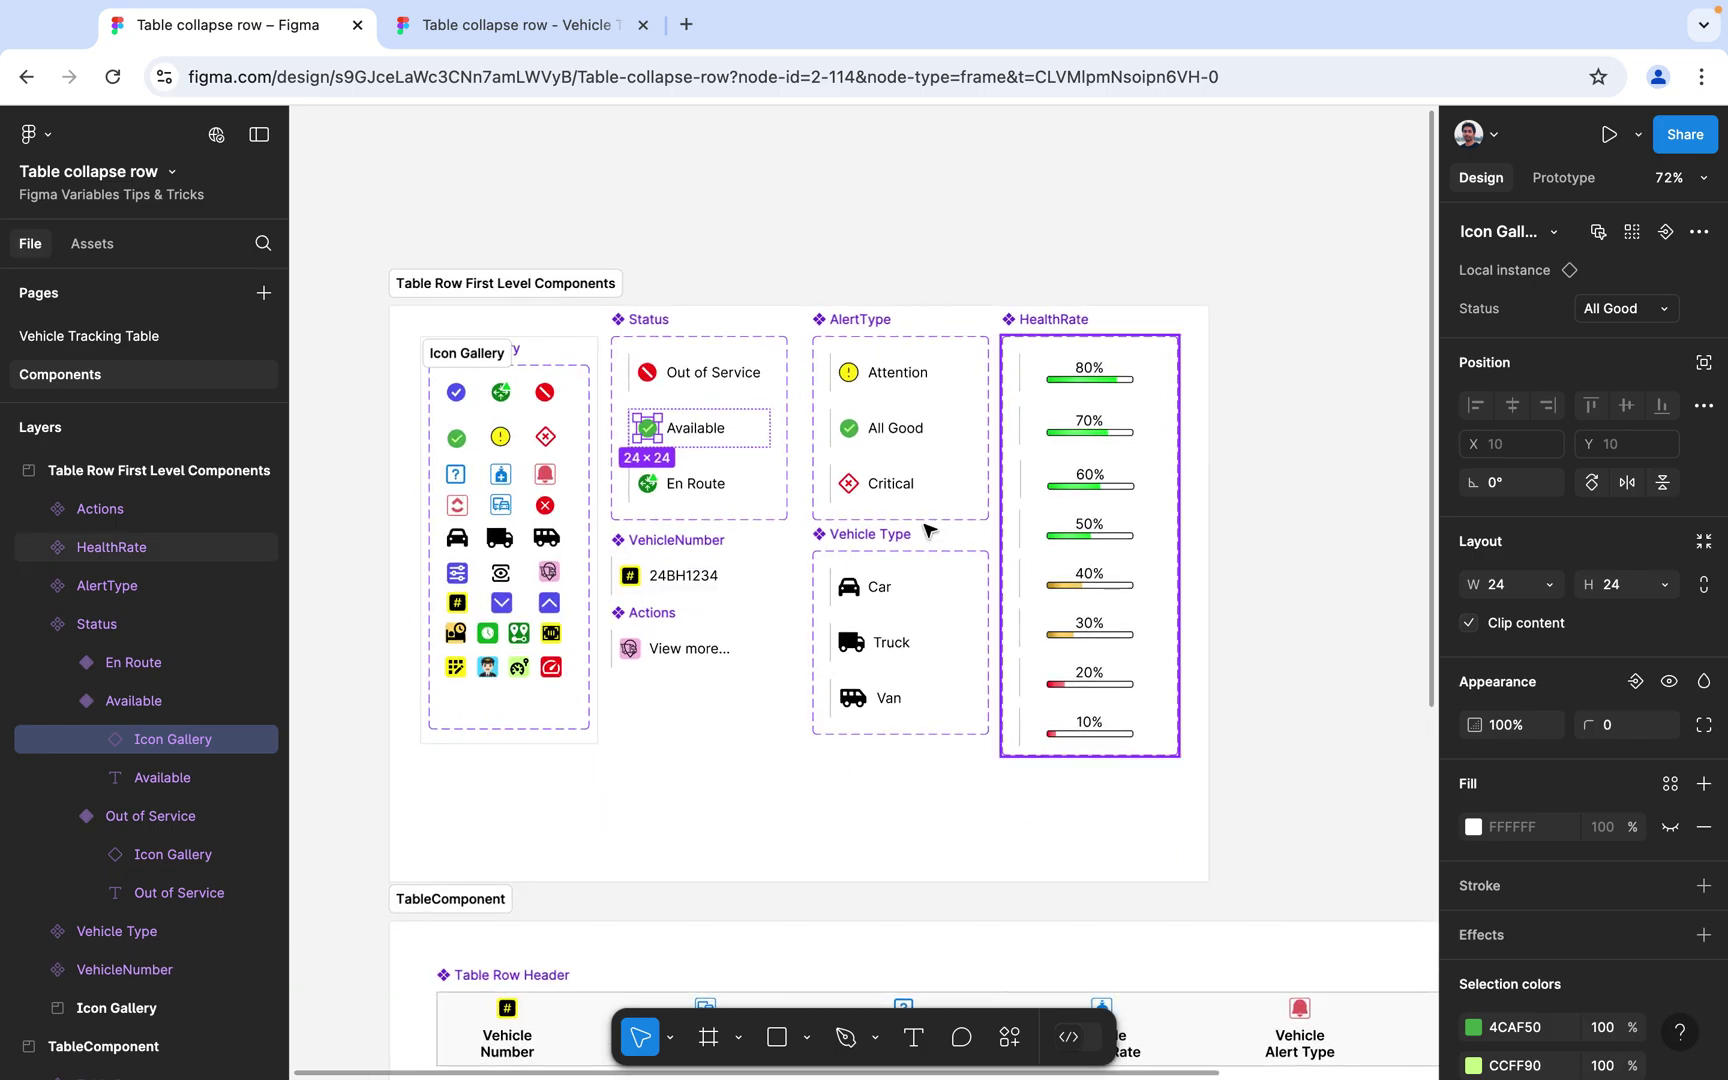
scroll(1035, 528, "up", 1)
scroll(1035, 528, "down", 5)
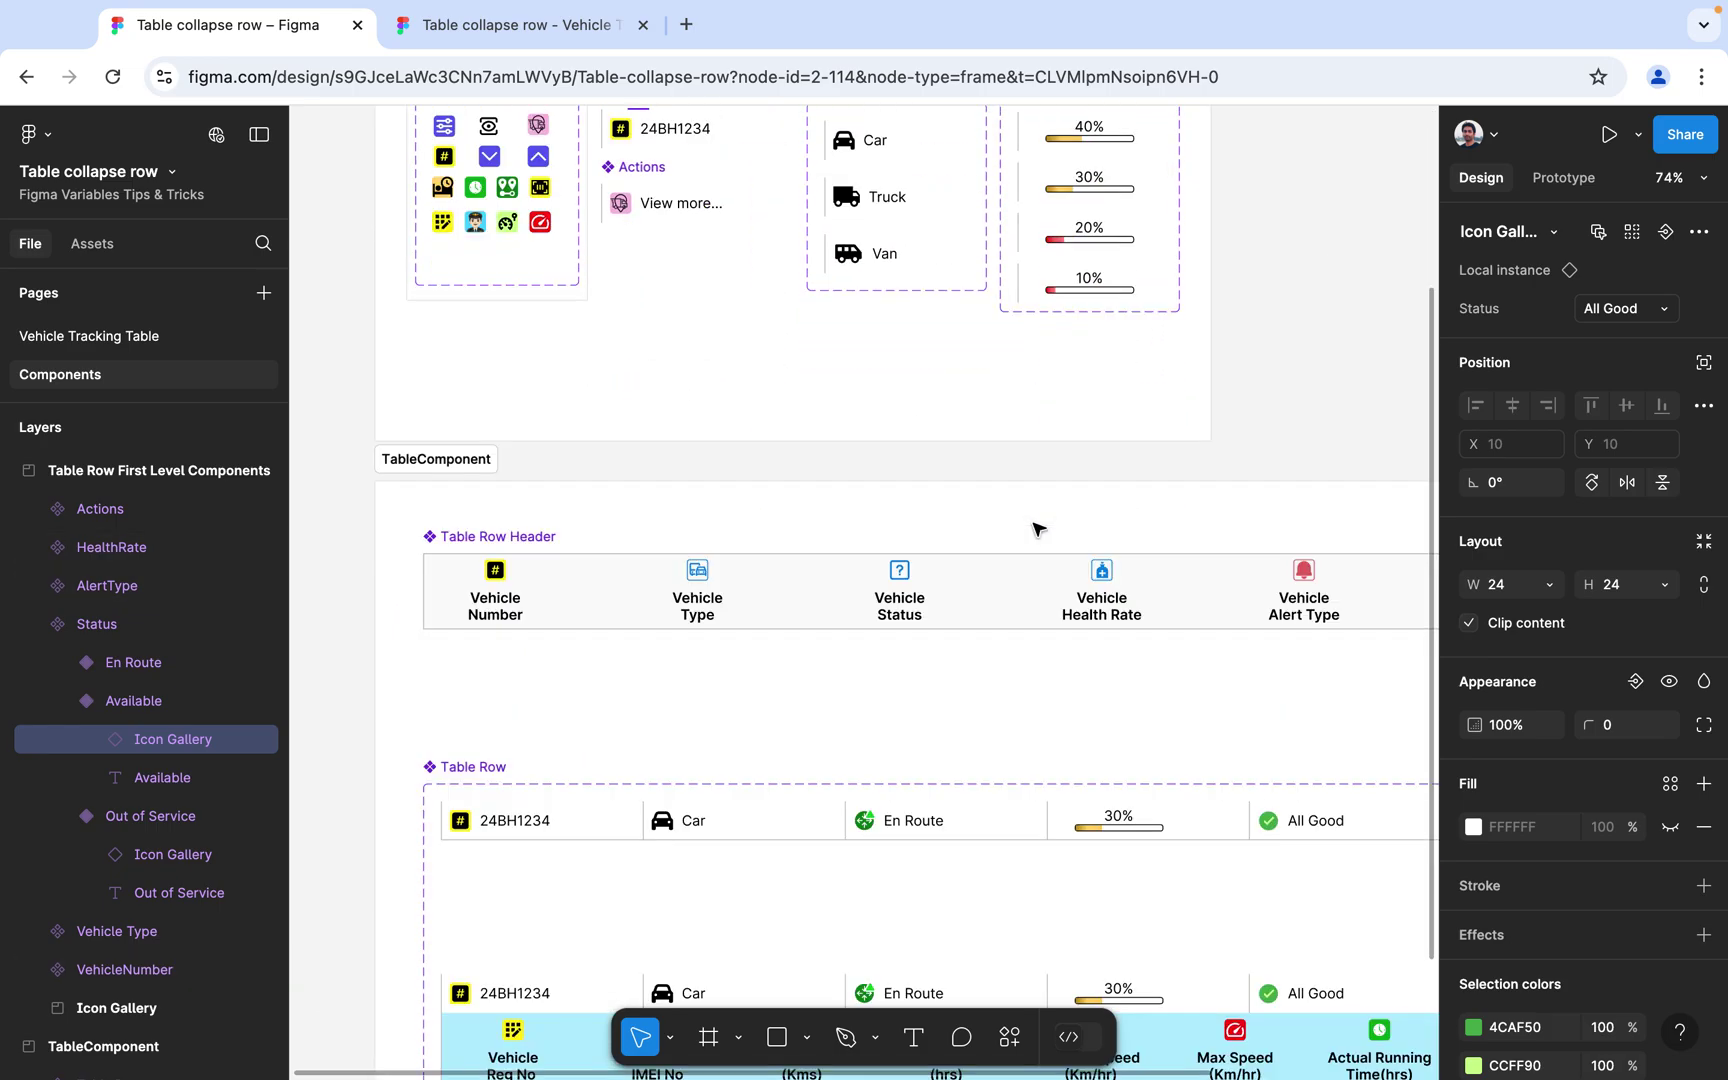
scroll(705, 582, "down", 1)
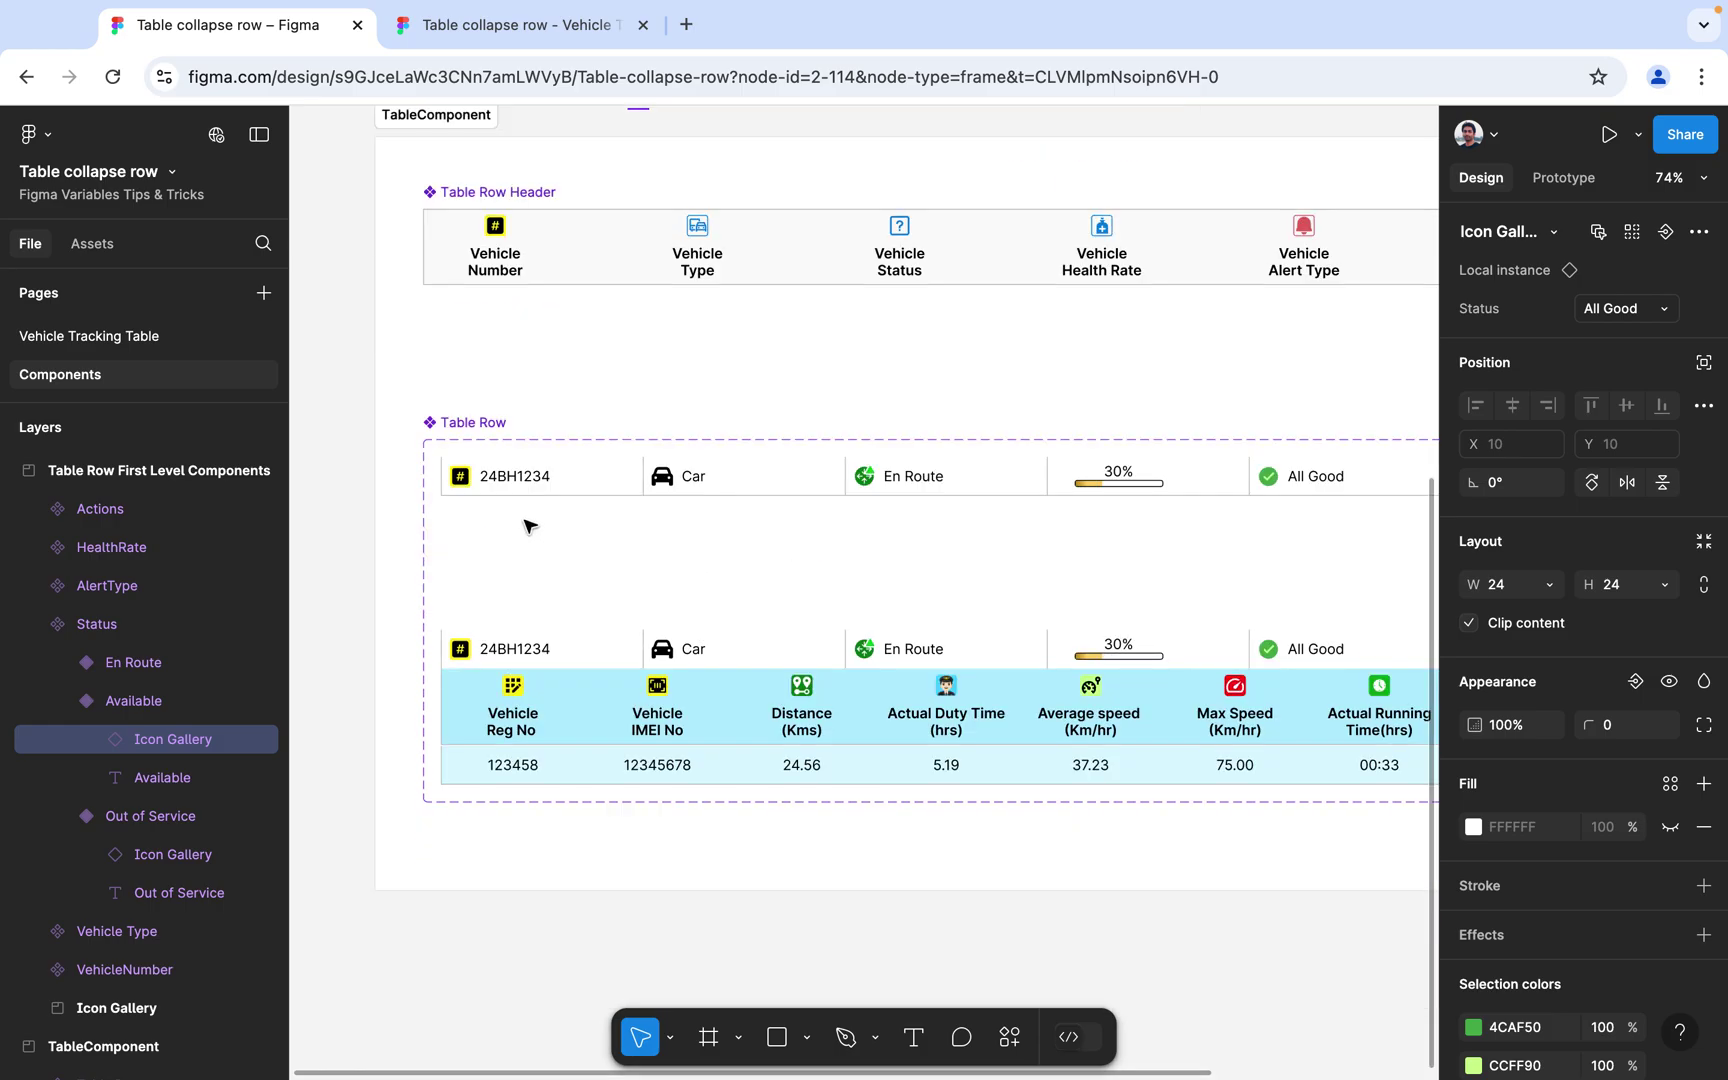
scroll(535, 478, "up", 3)
scroll(535, 478, "up", 1)
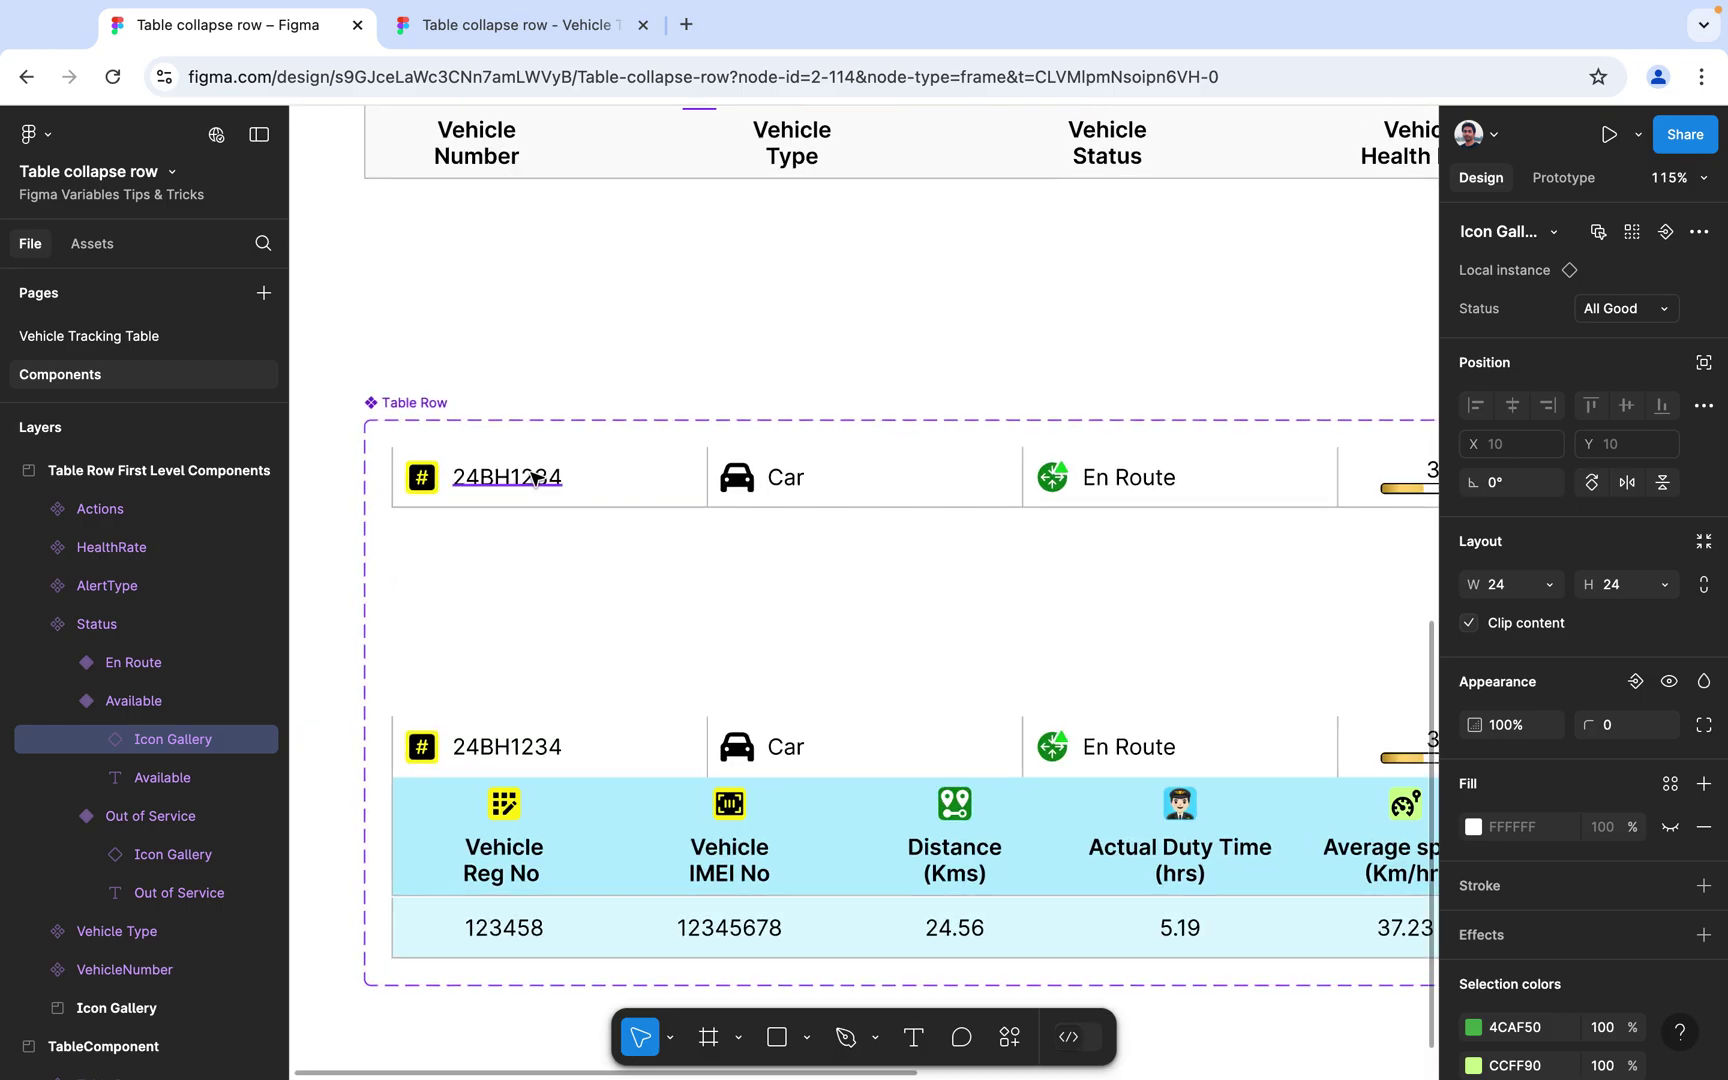
left_click(585, 481)
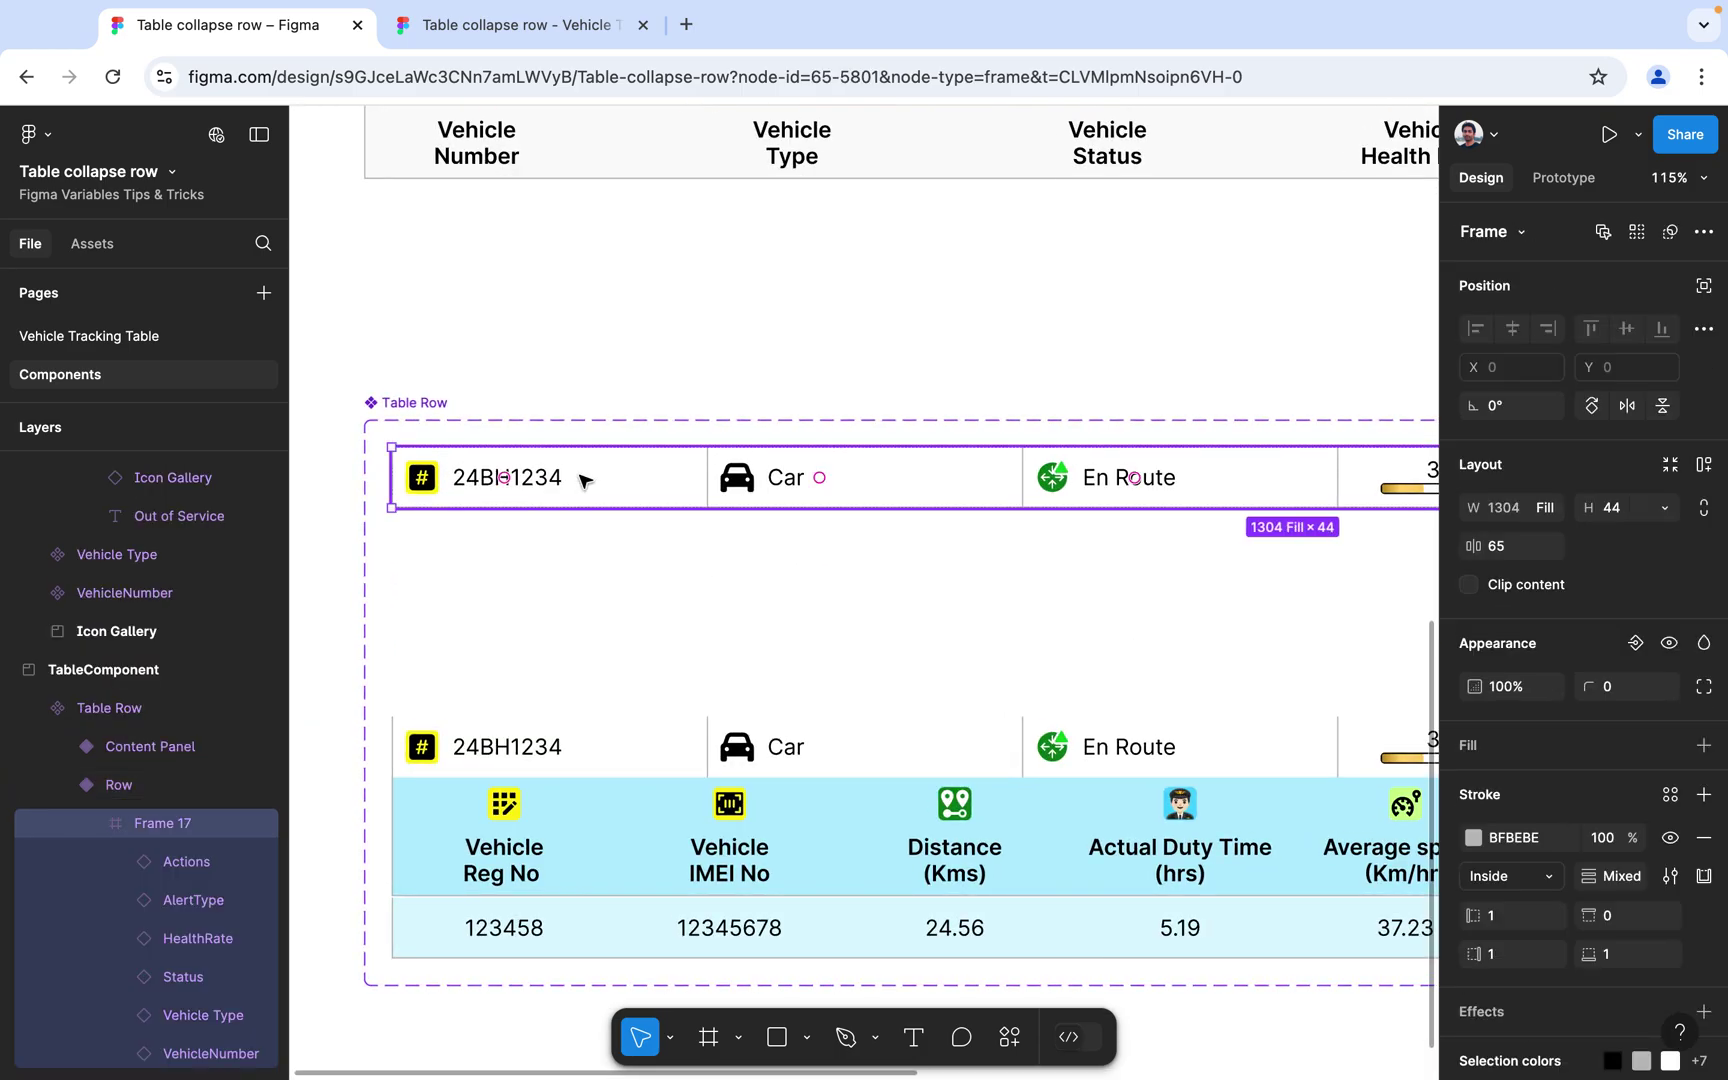
double_click(585, 481)
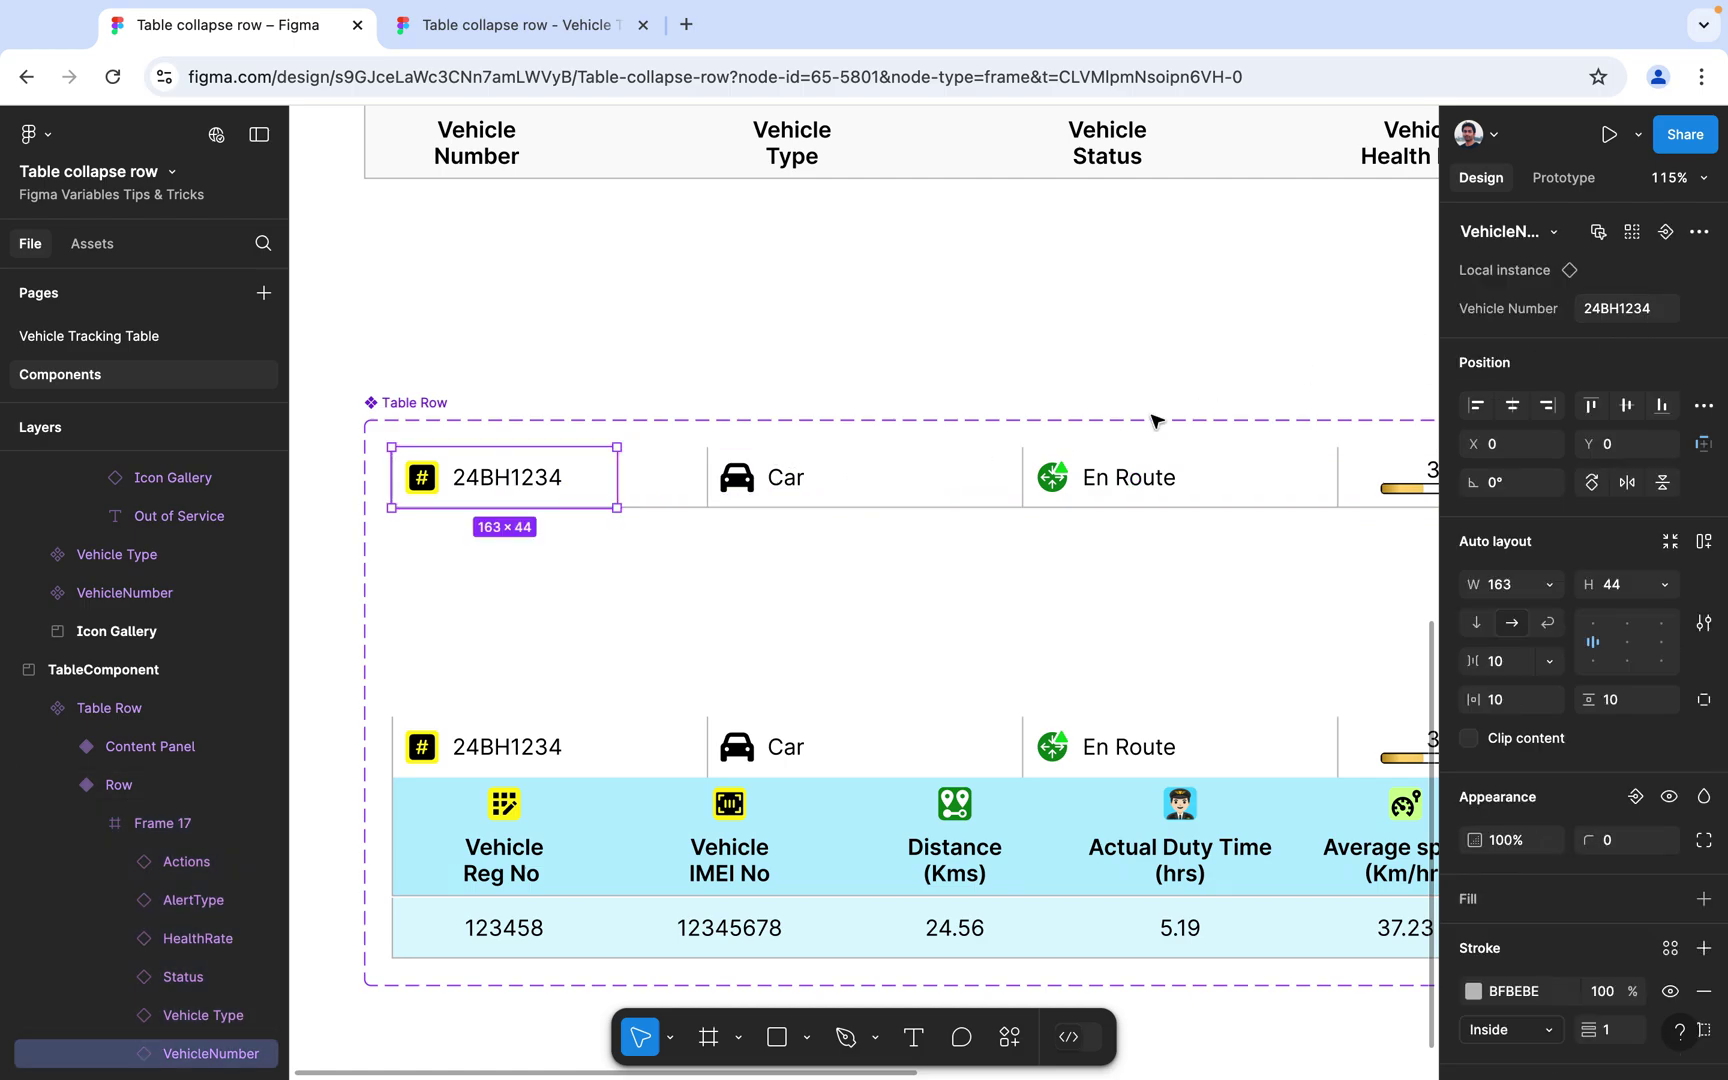
left_click(879, 478)
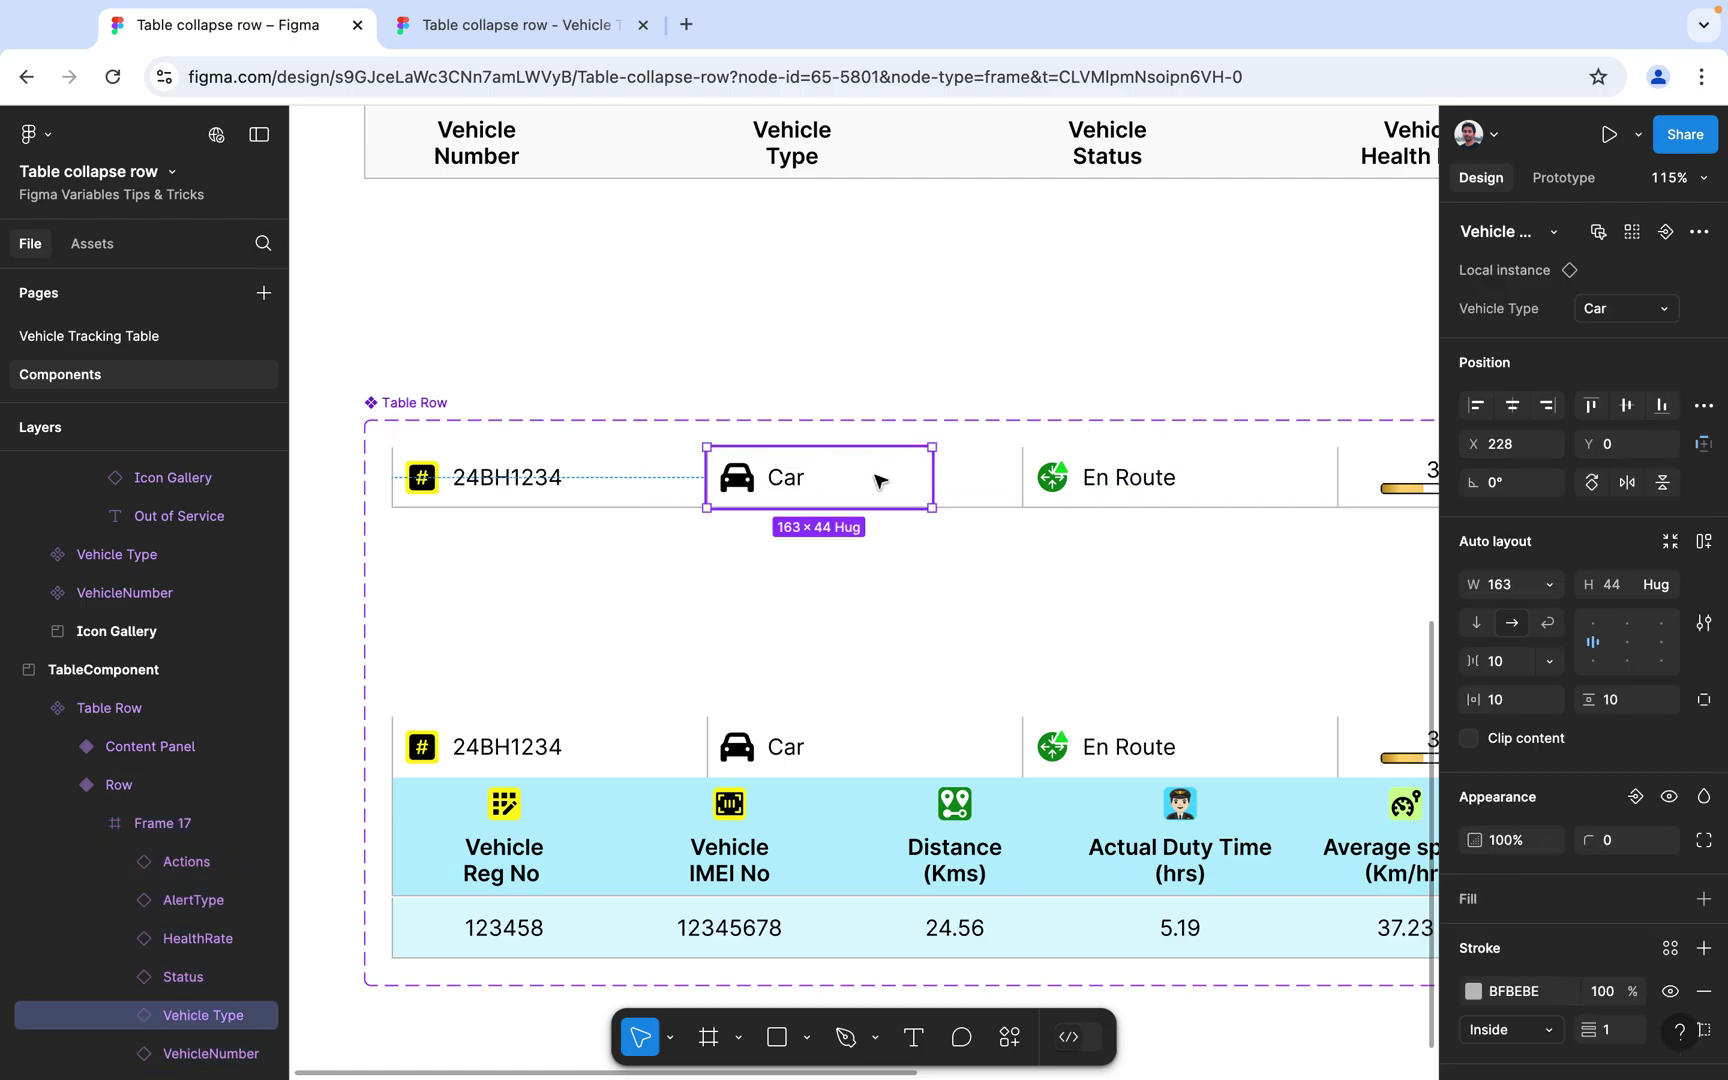
left_click(1664, 309)
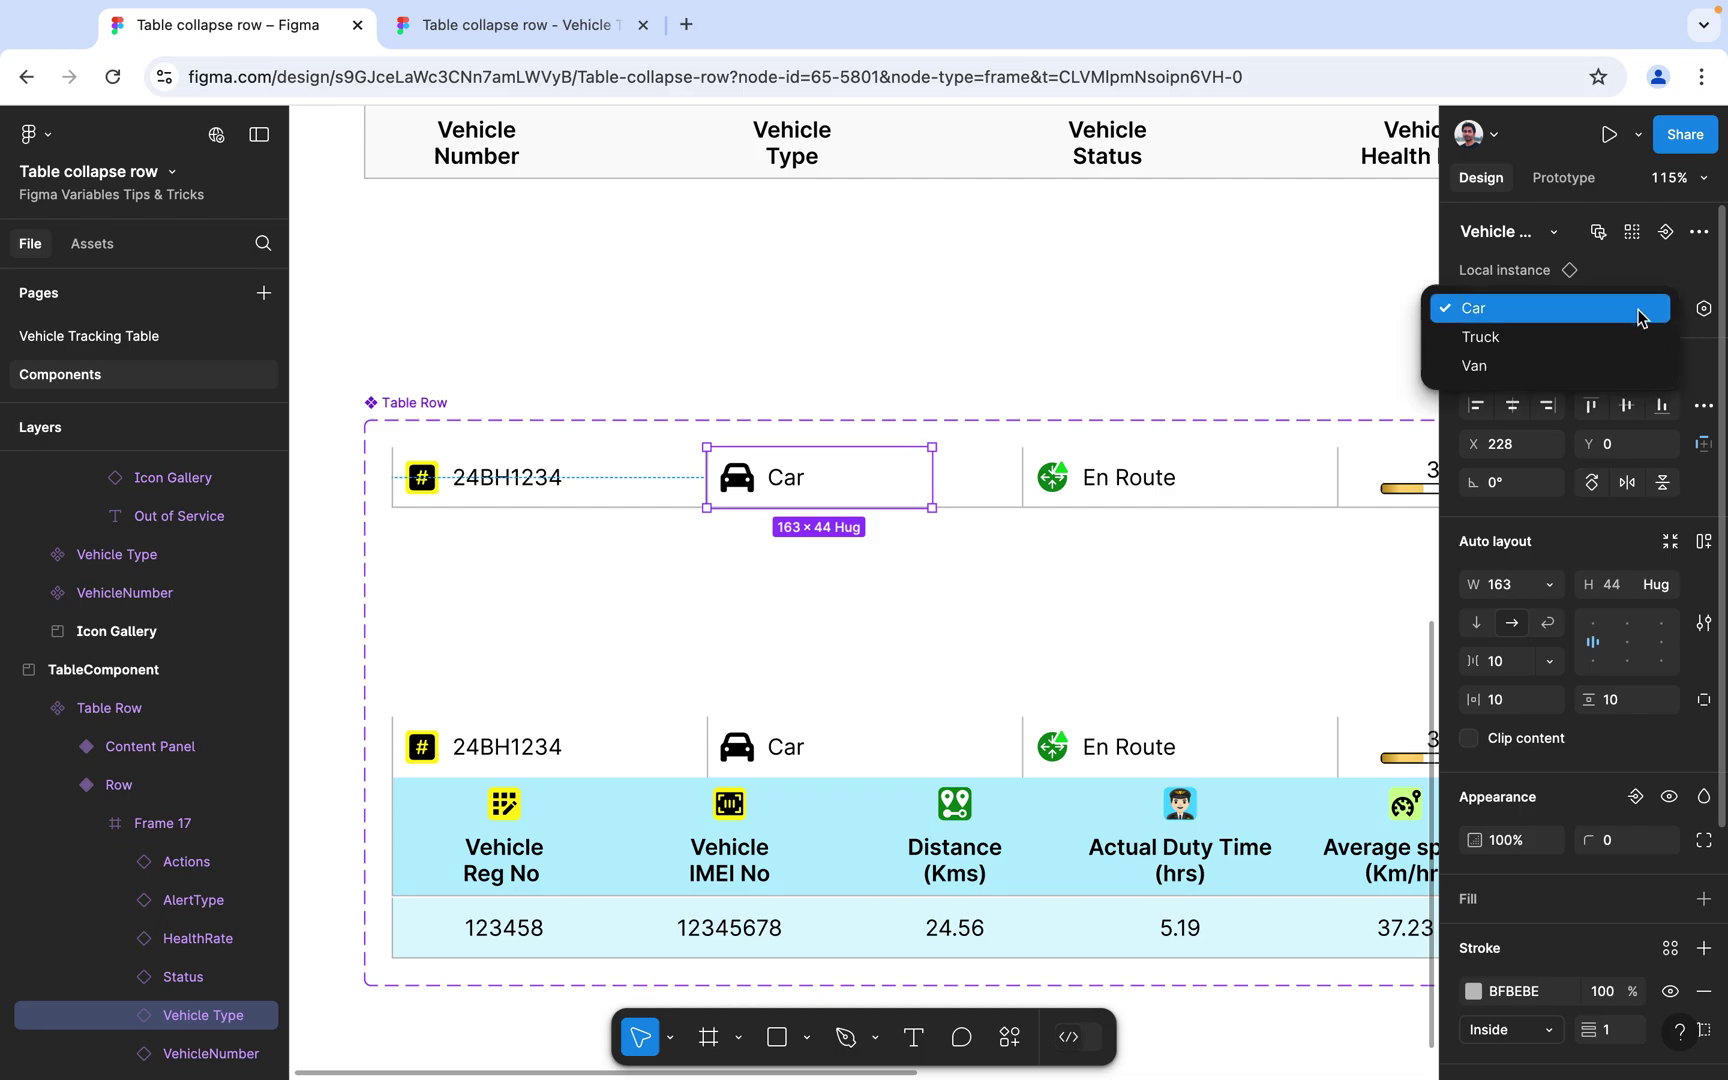
left_click(1068, 309)
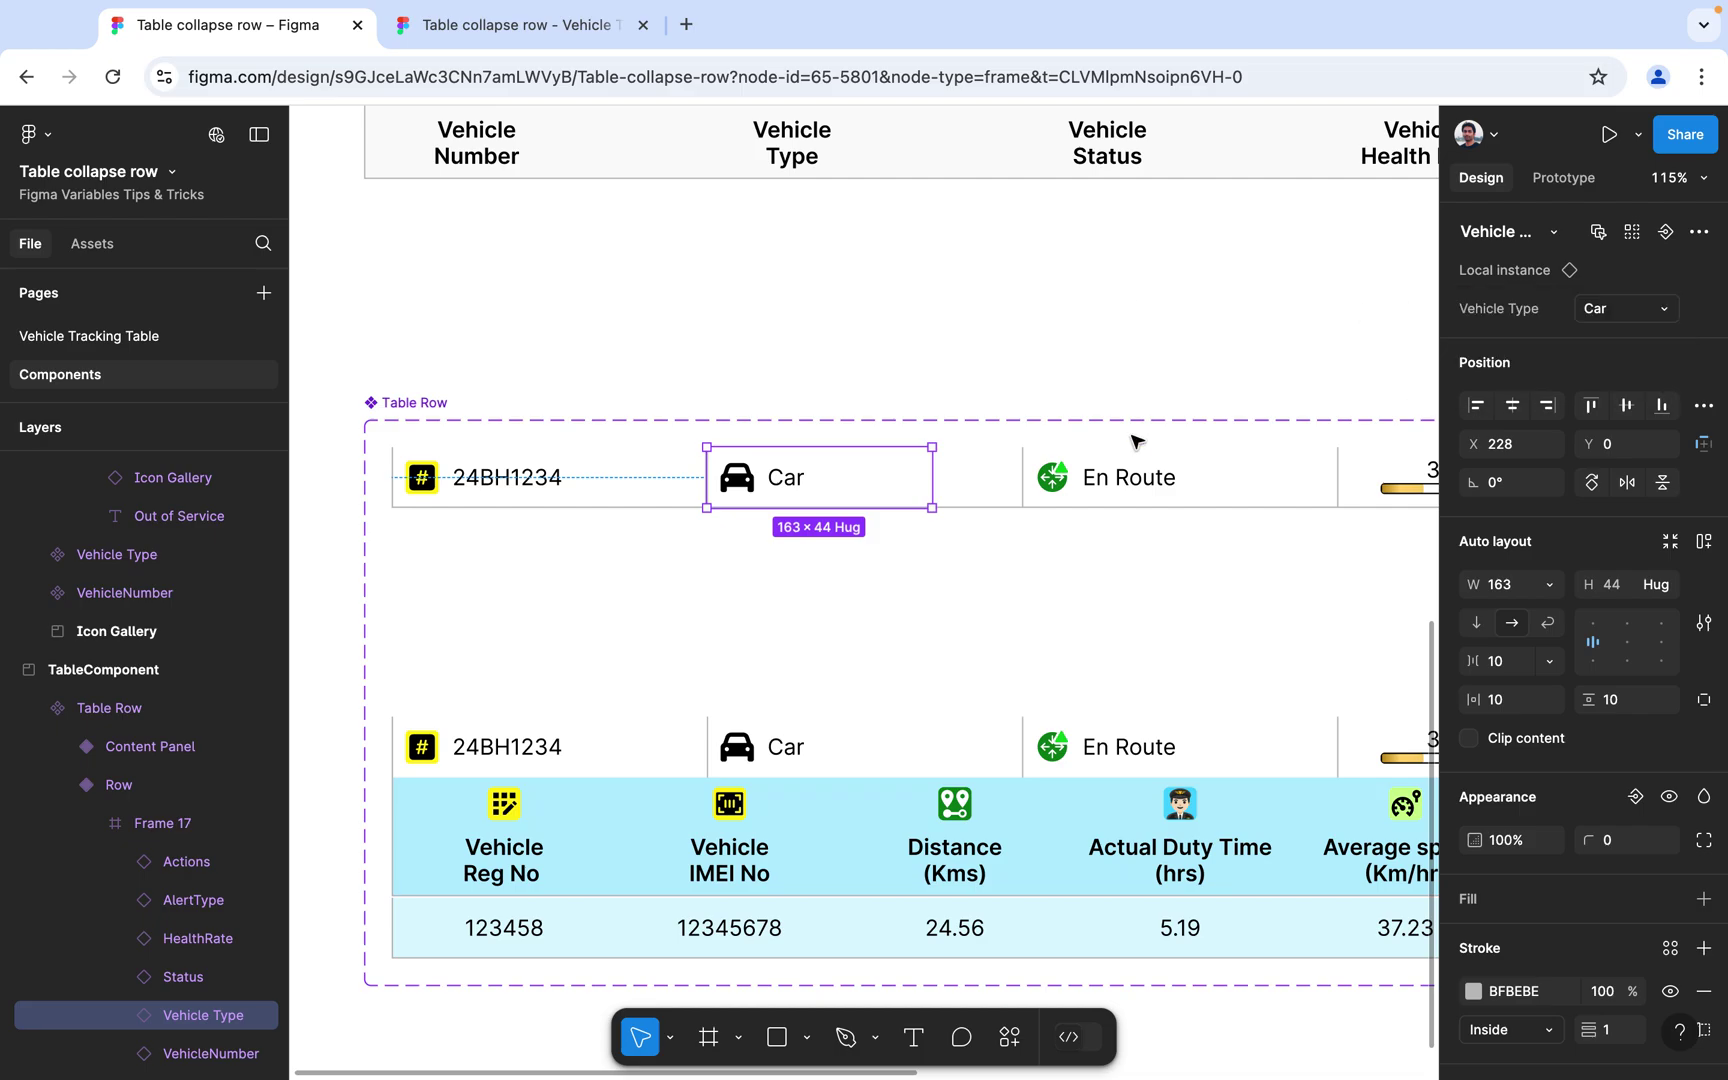
left_click(1128, 476)
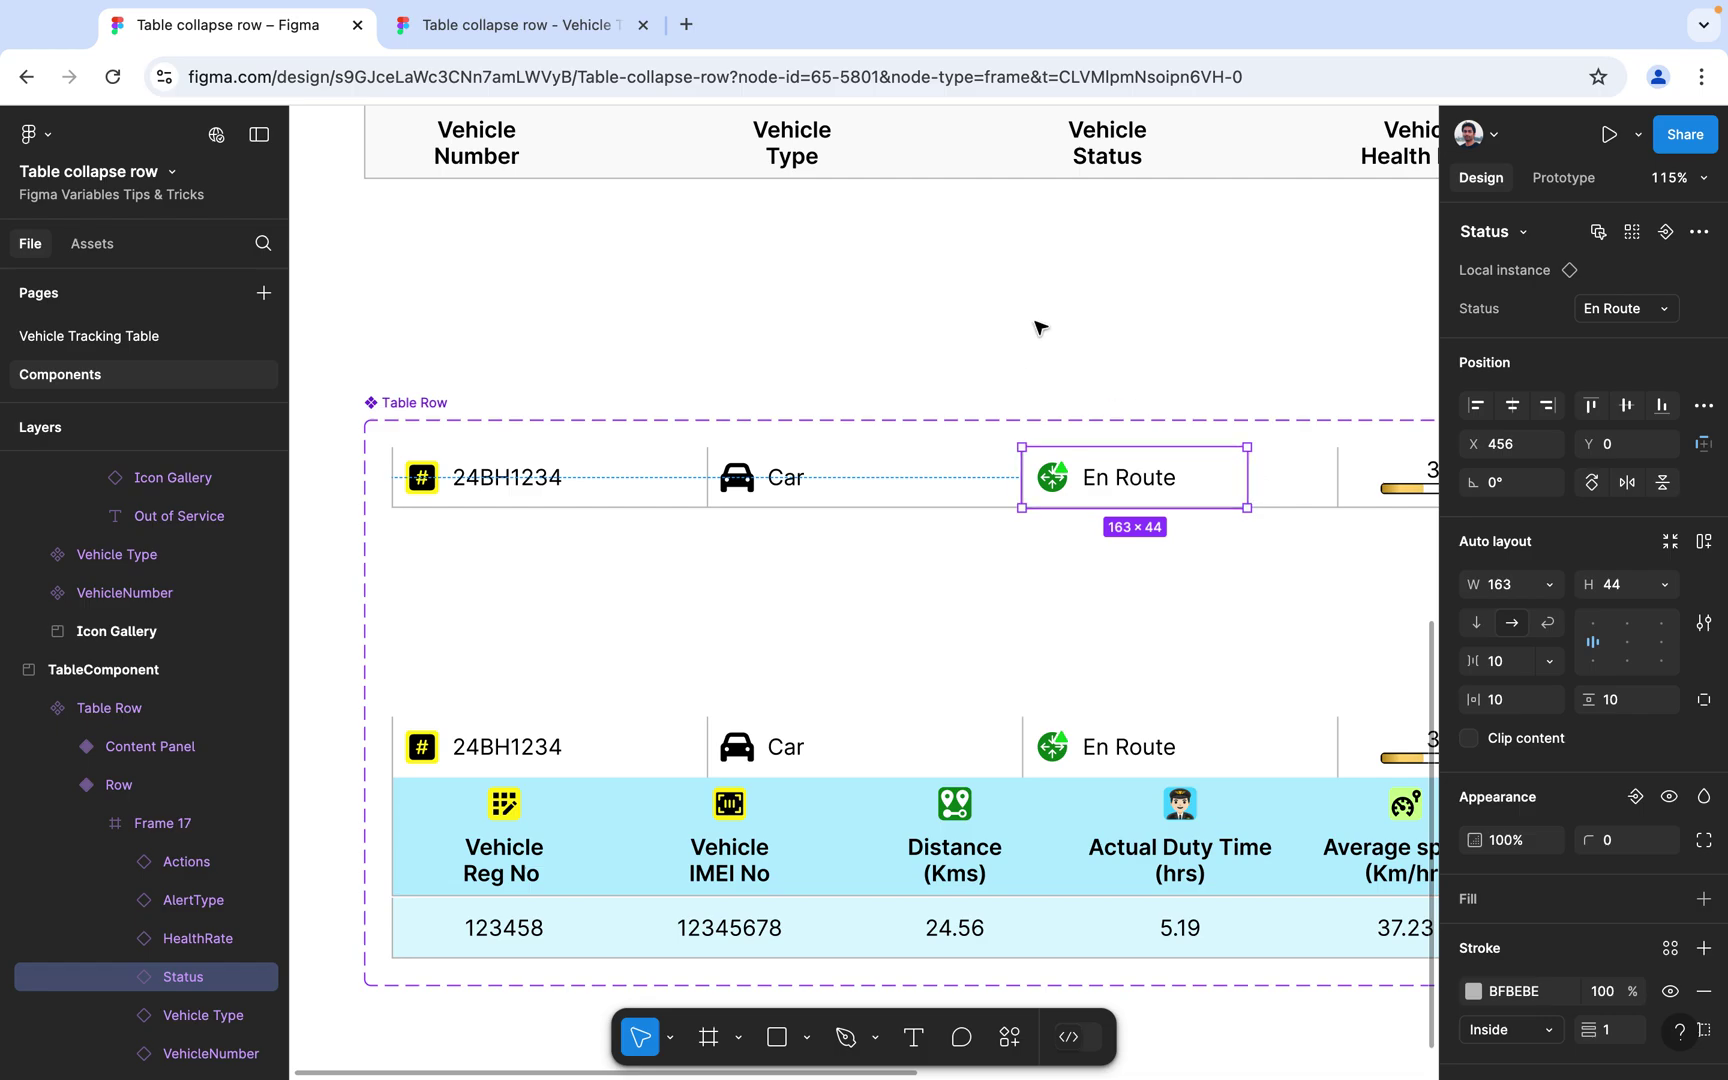
left_click_drag(1227, 312, 960, 316)
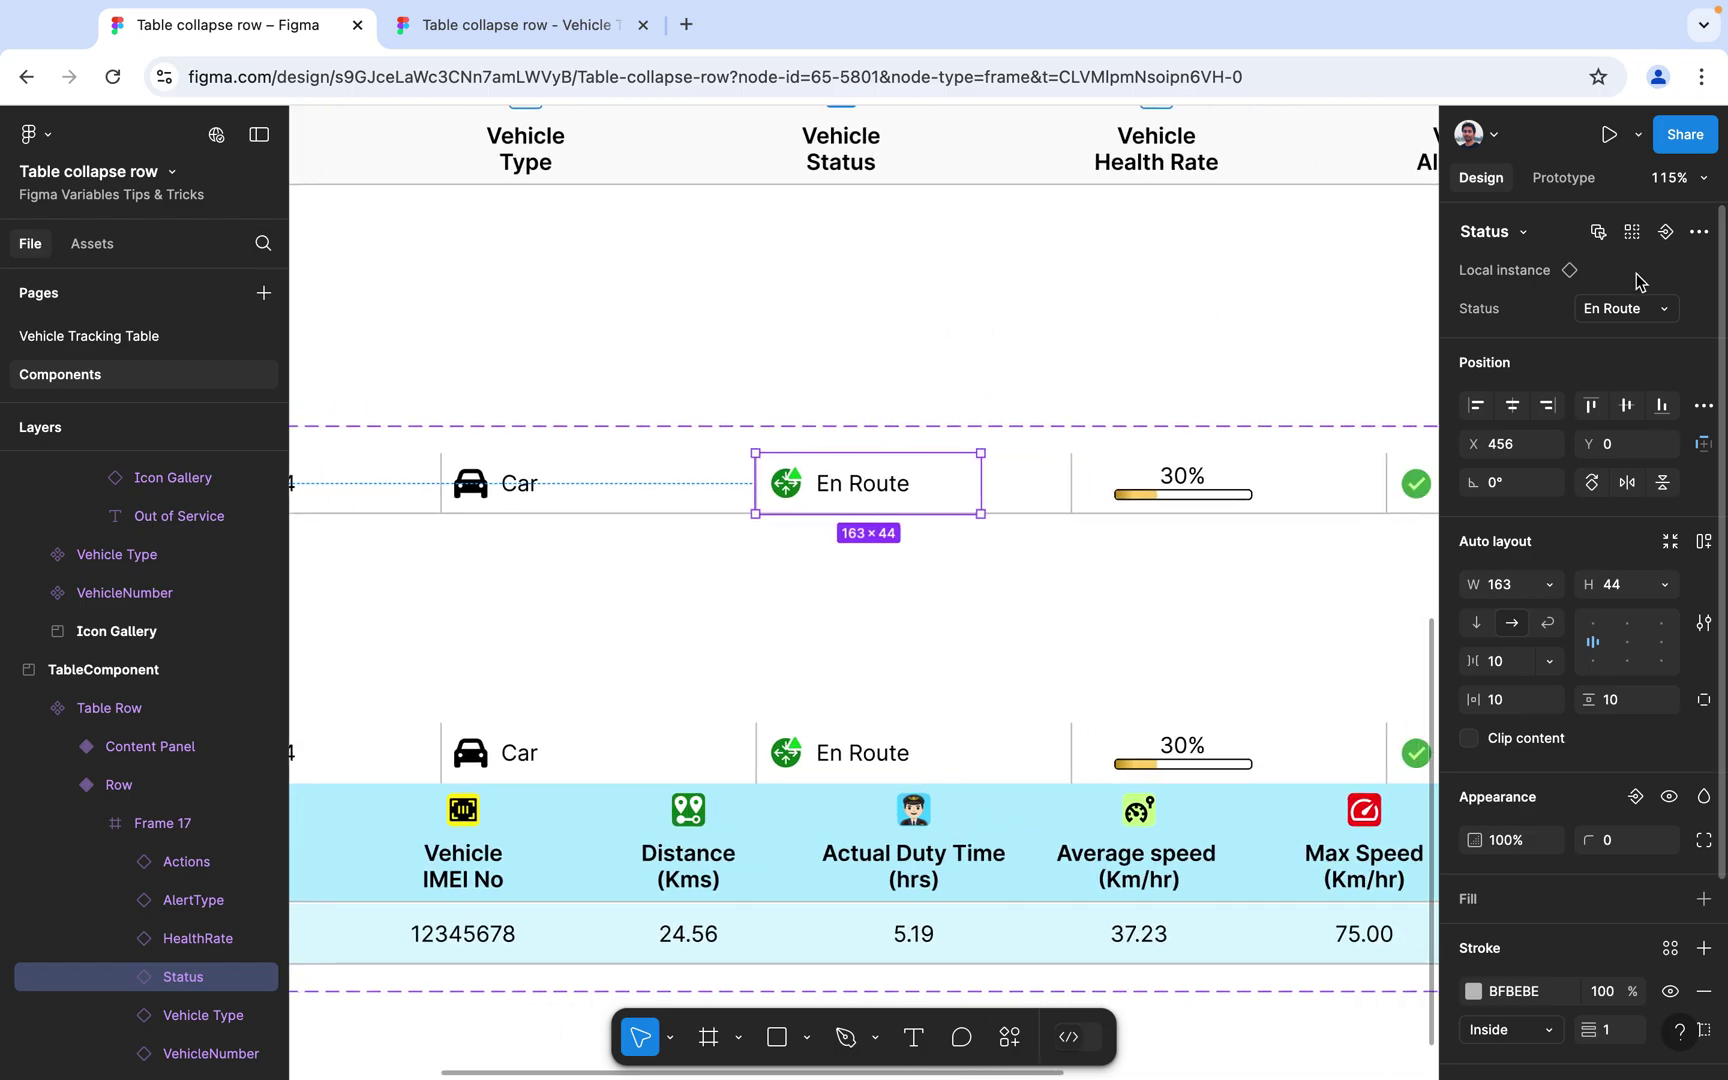
left_click(1648, 310)
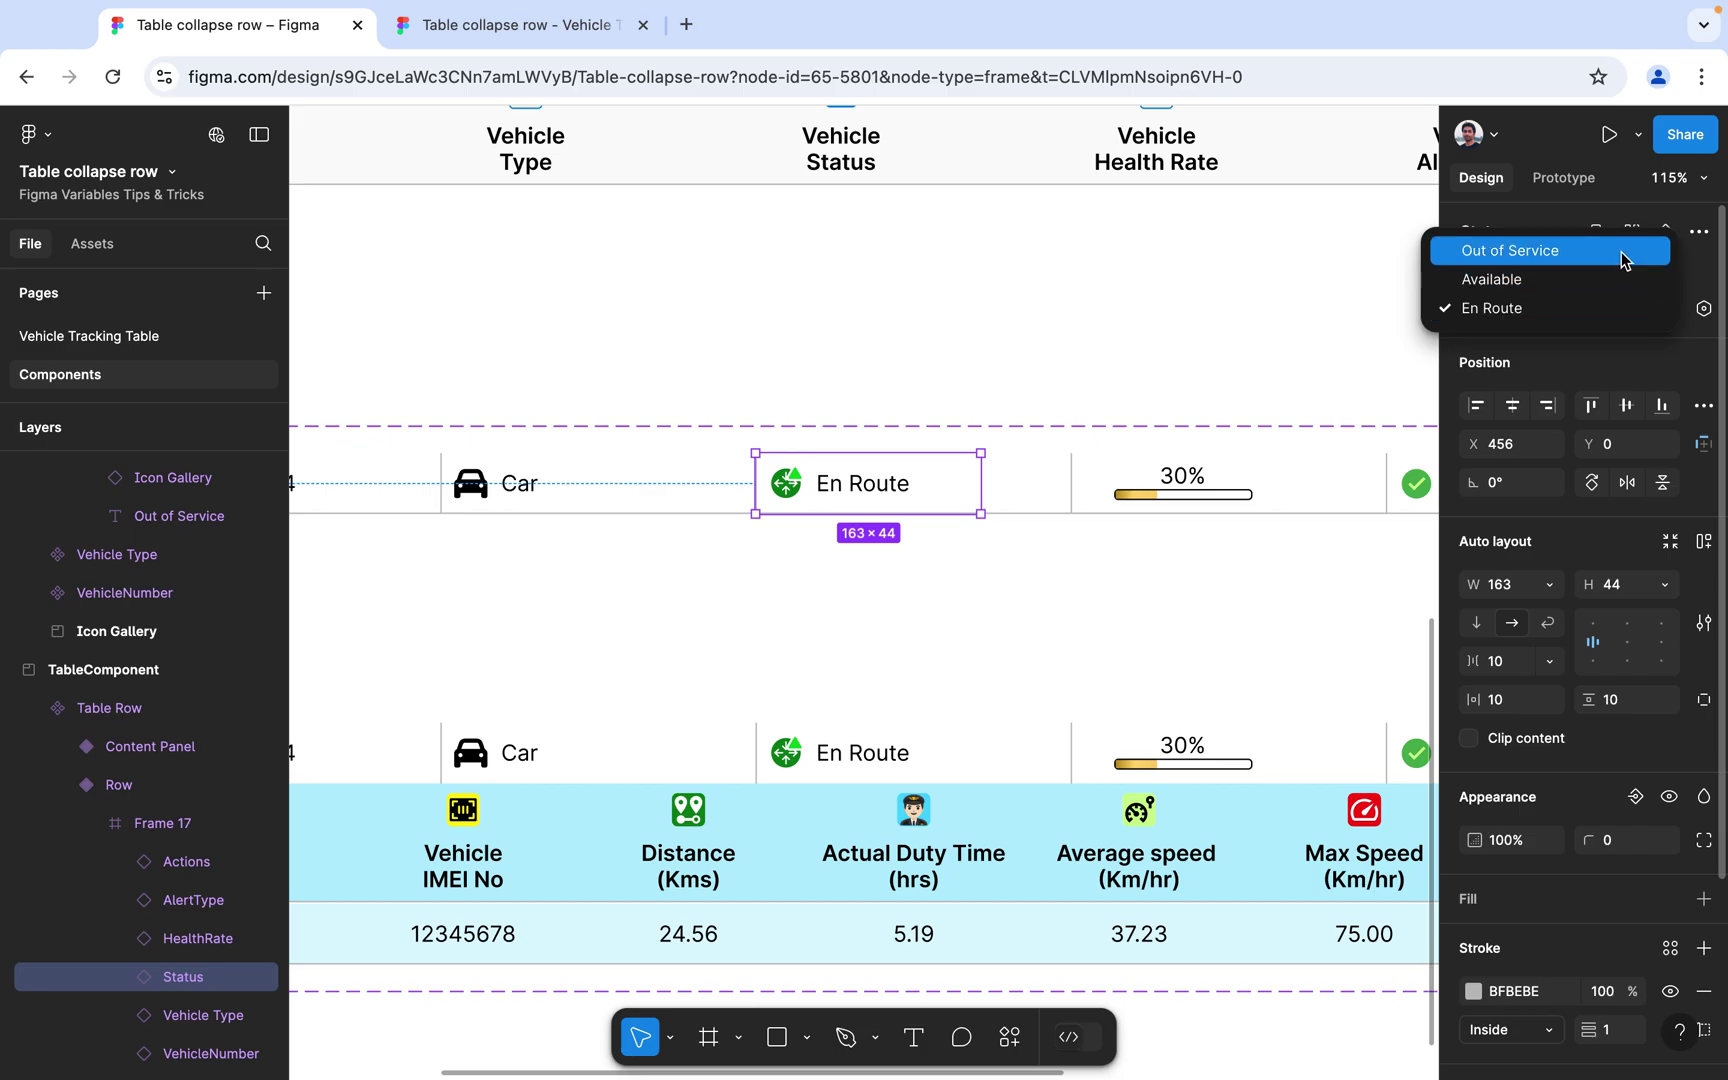
left_click(1210, 276)
left_click(1225, 336)
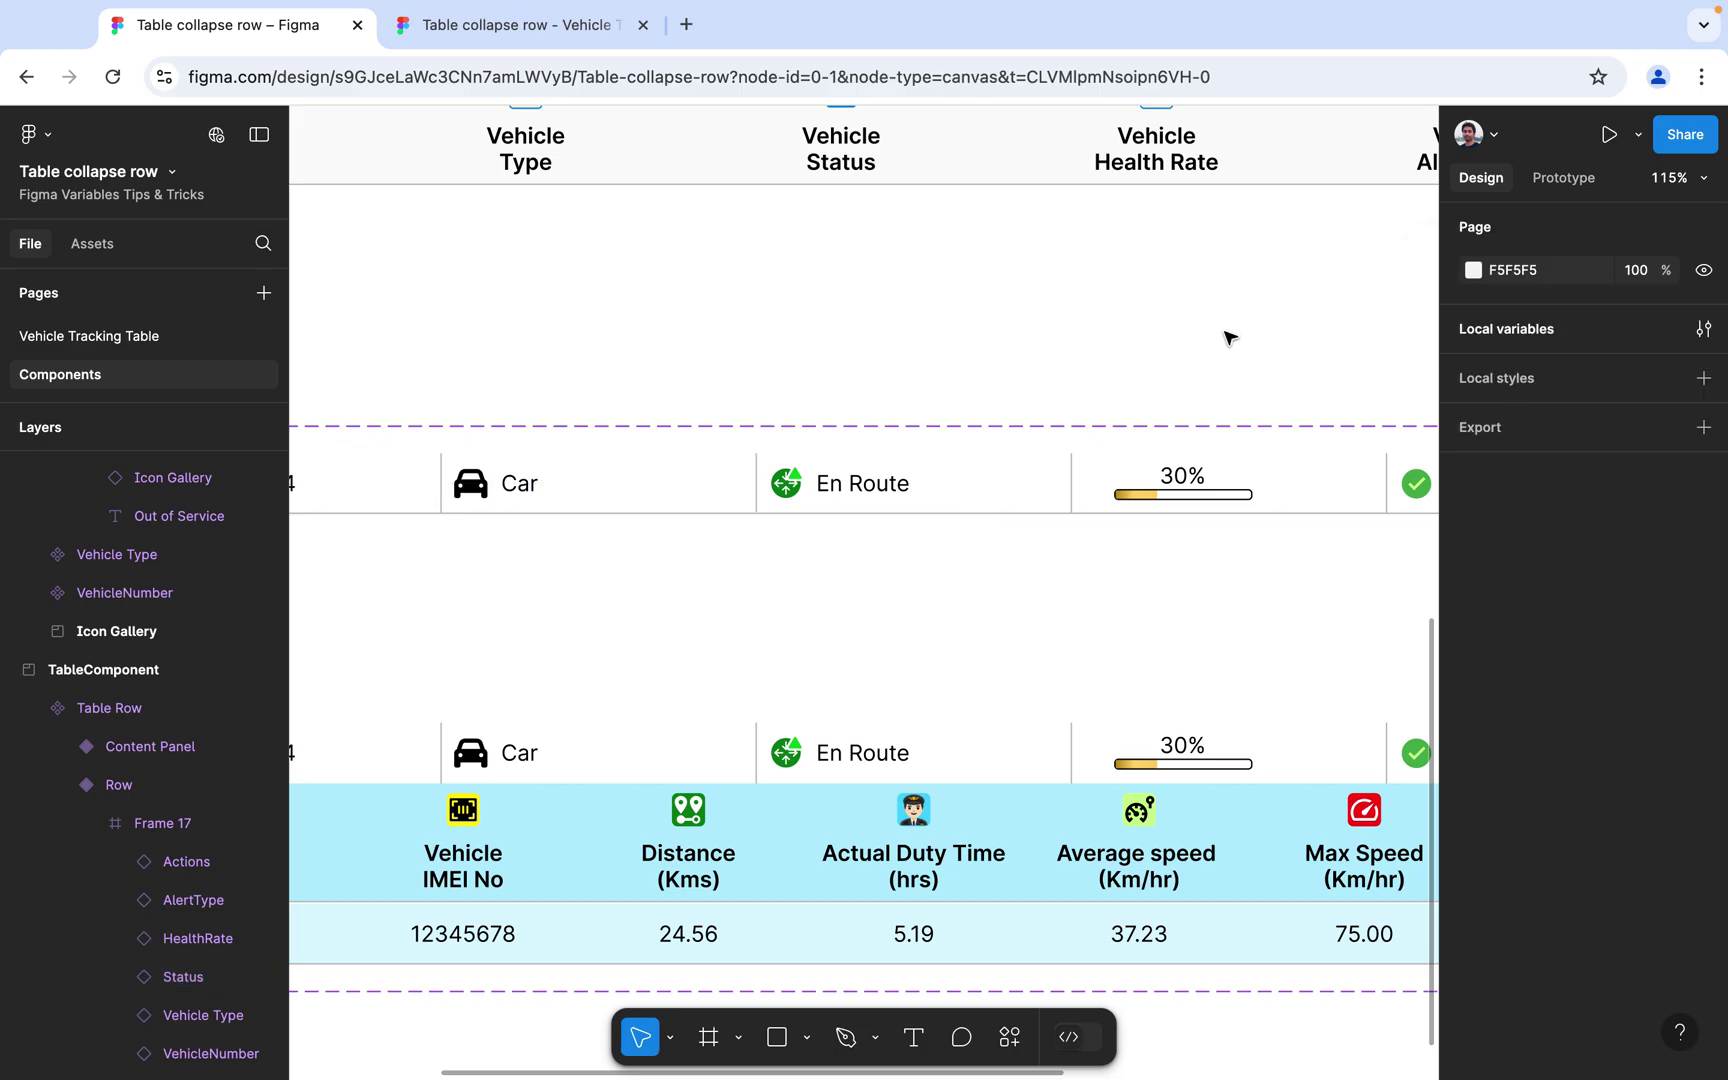
left_click_drag(1280, 343, 1025, 346)
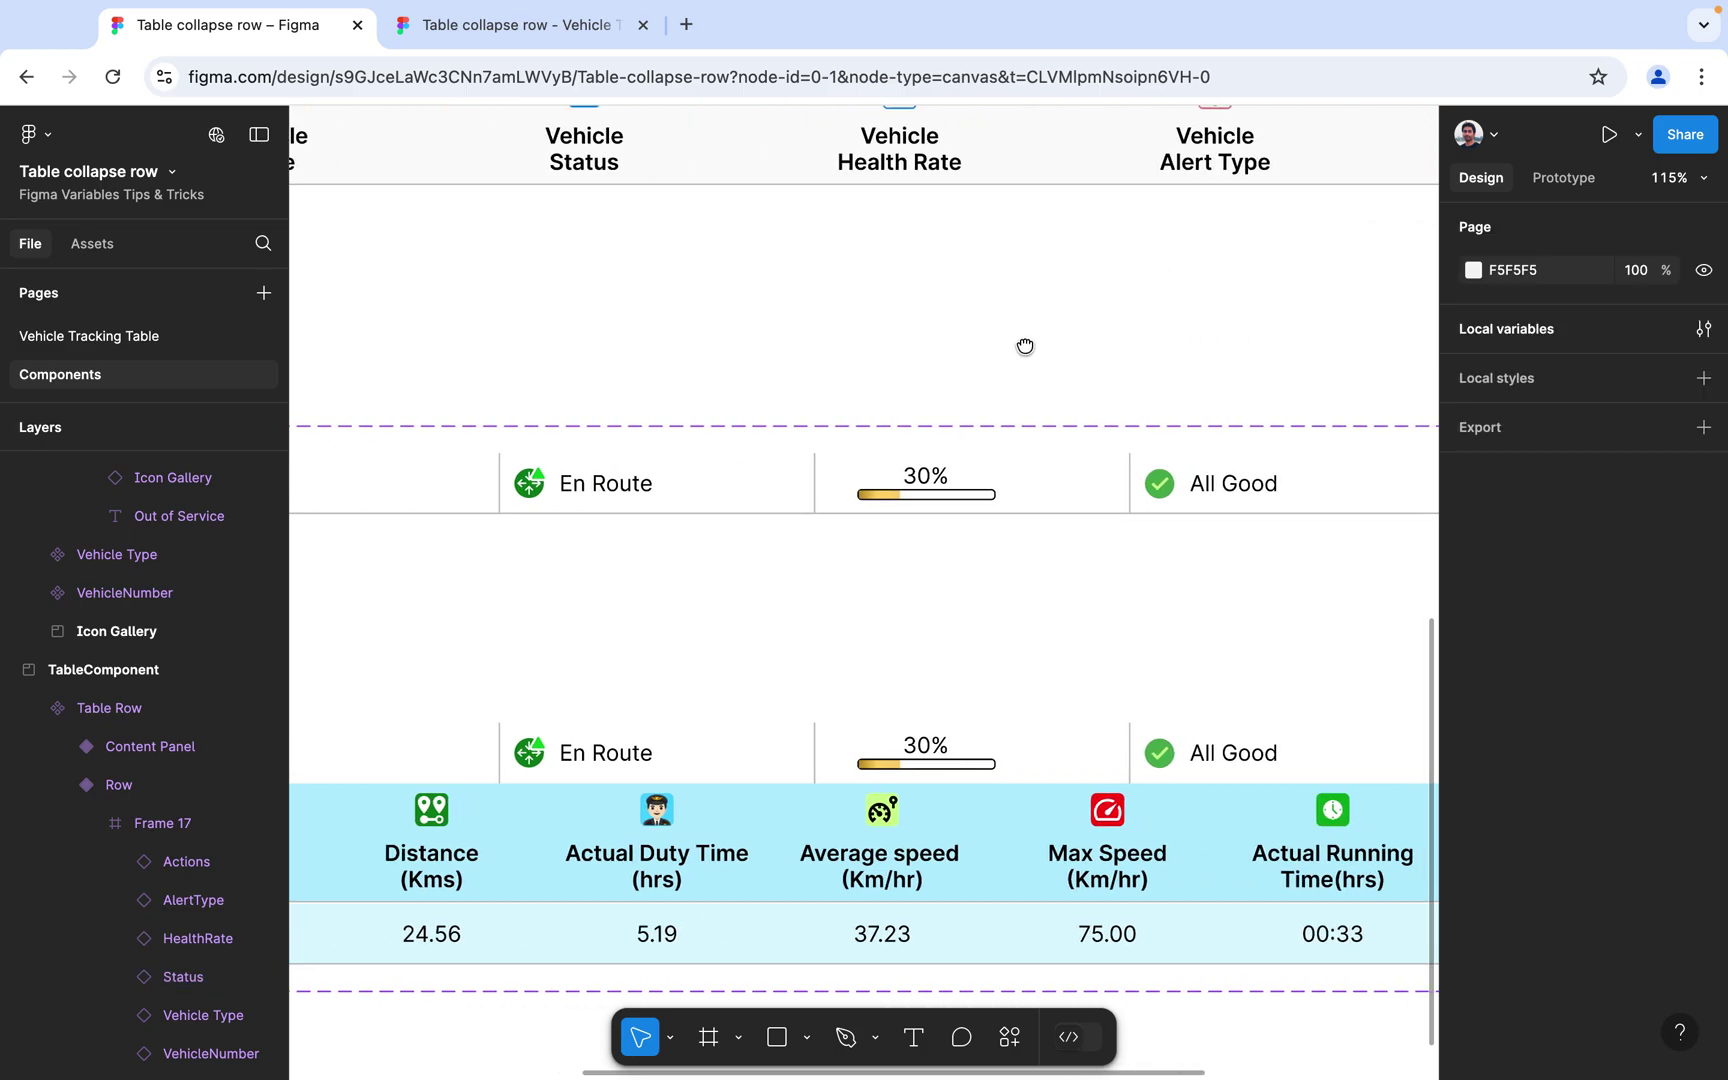
left_click(955, 483)
left_click(958, 485)
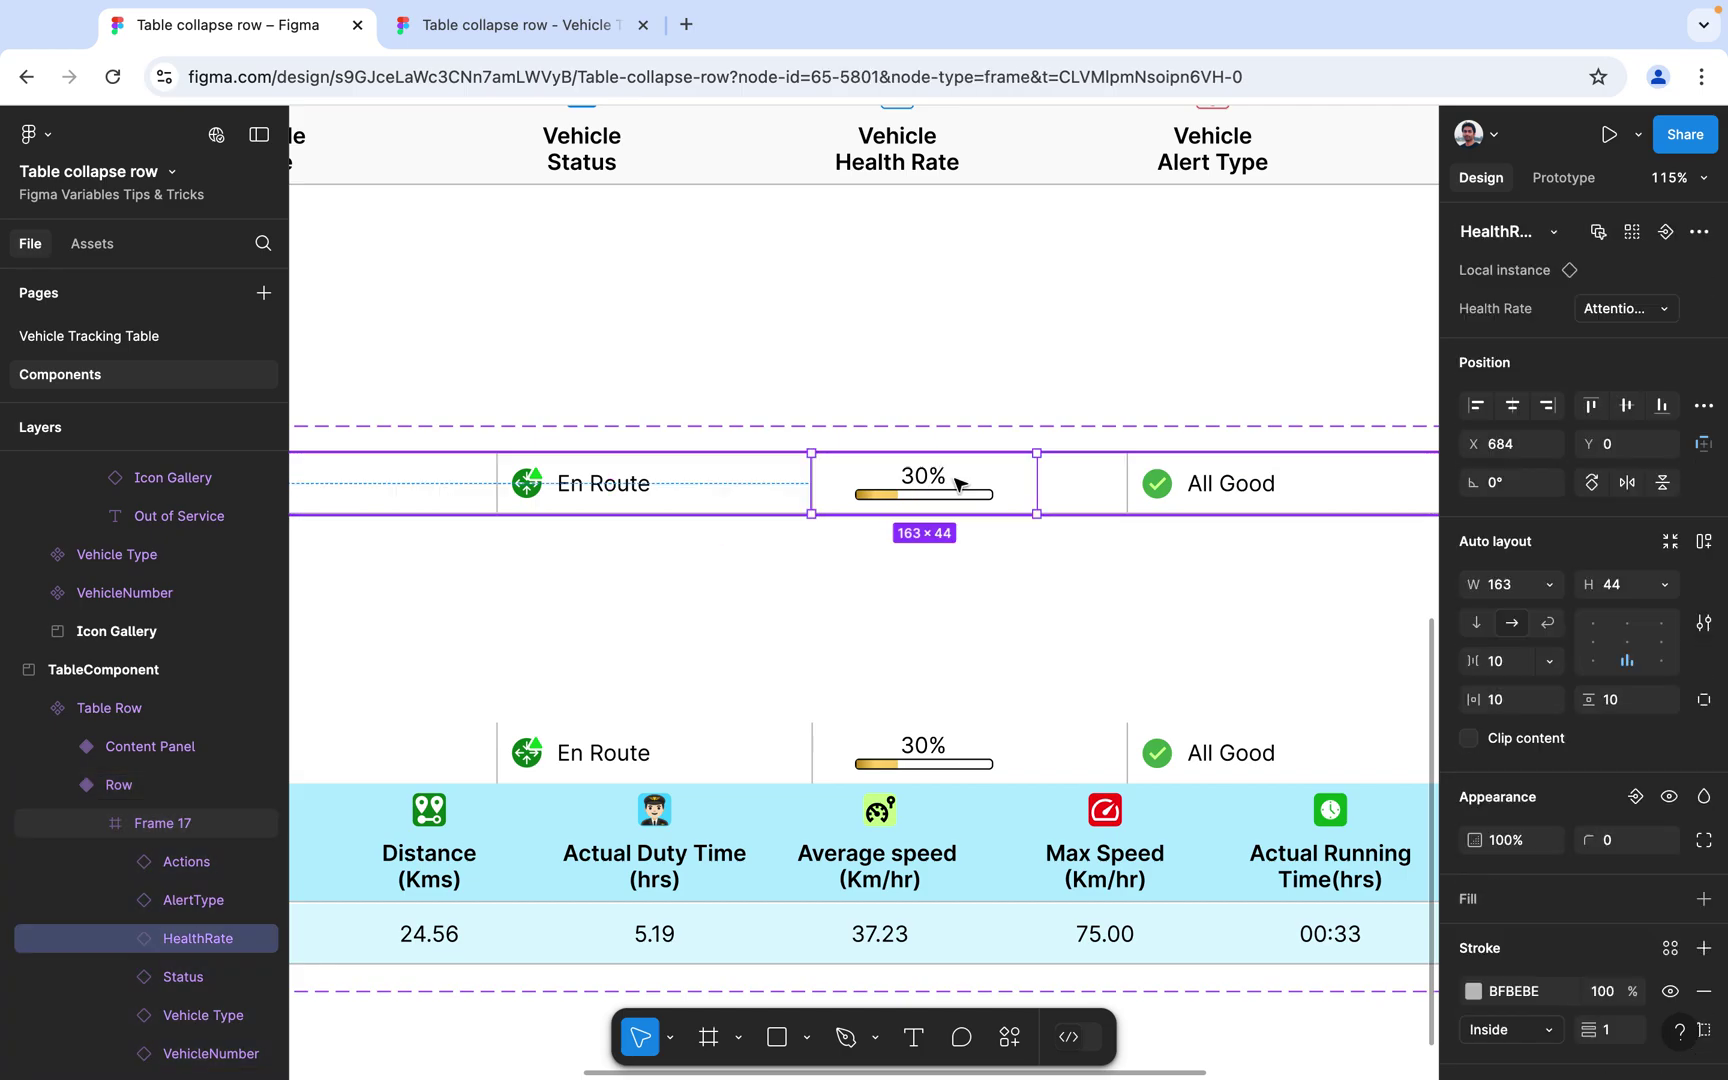
left_click(1647, 312)
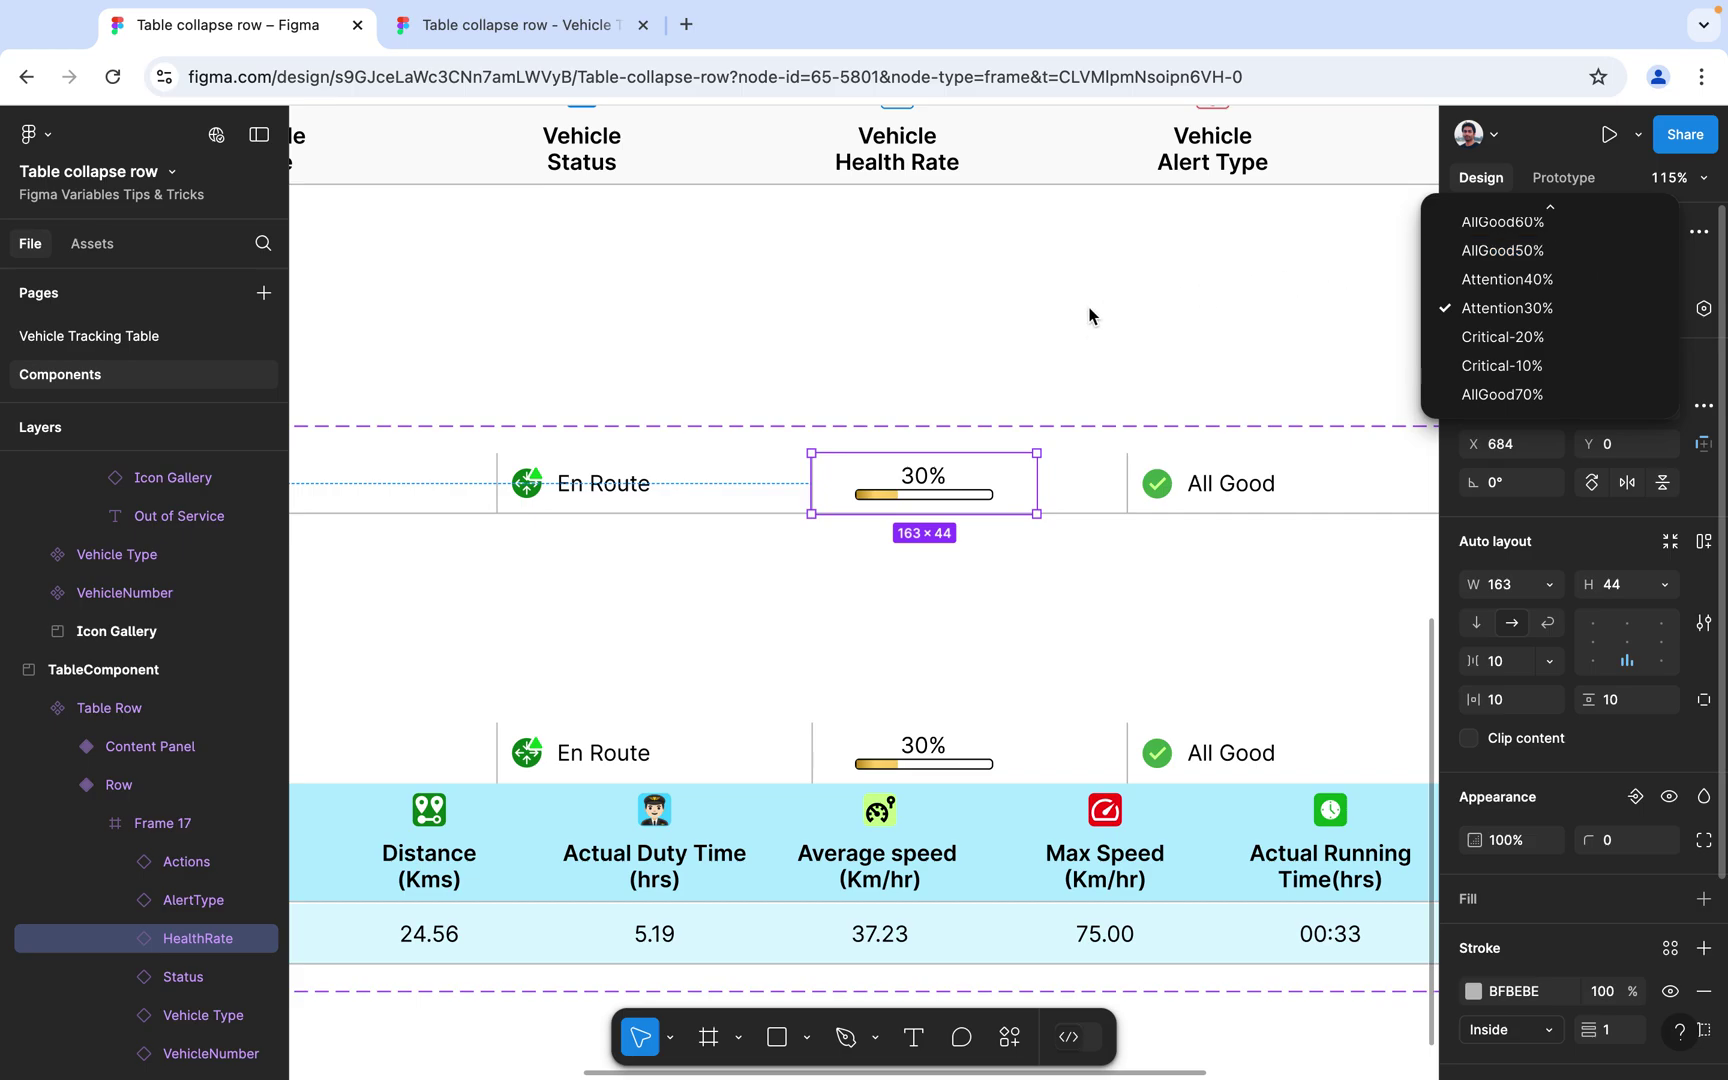
left_click(1093, 337)
left_click(1093, 337)
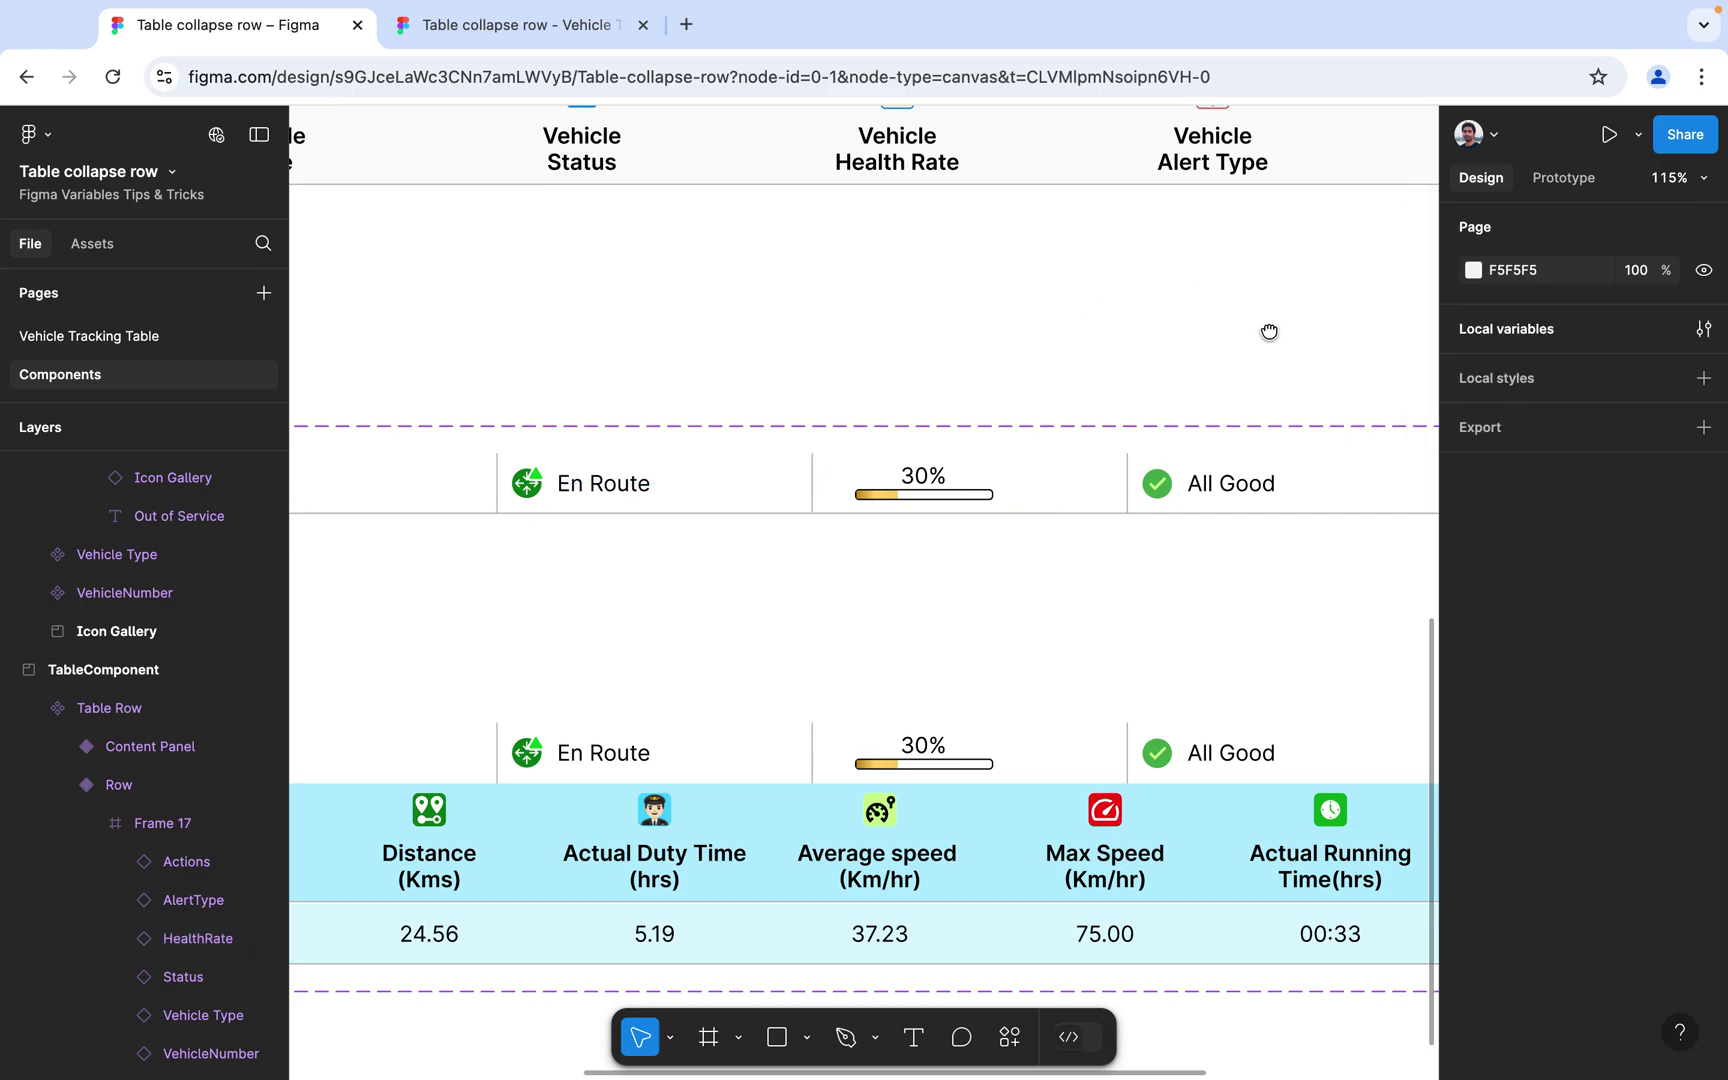
left_click_drag(1273, 332, 990, 325)
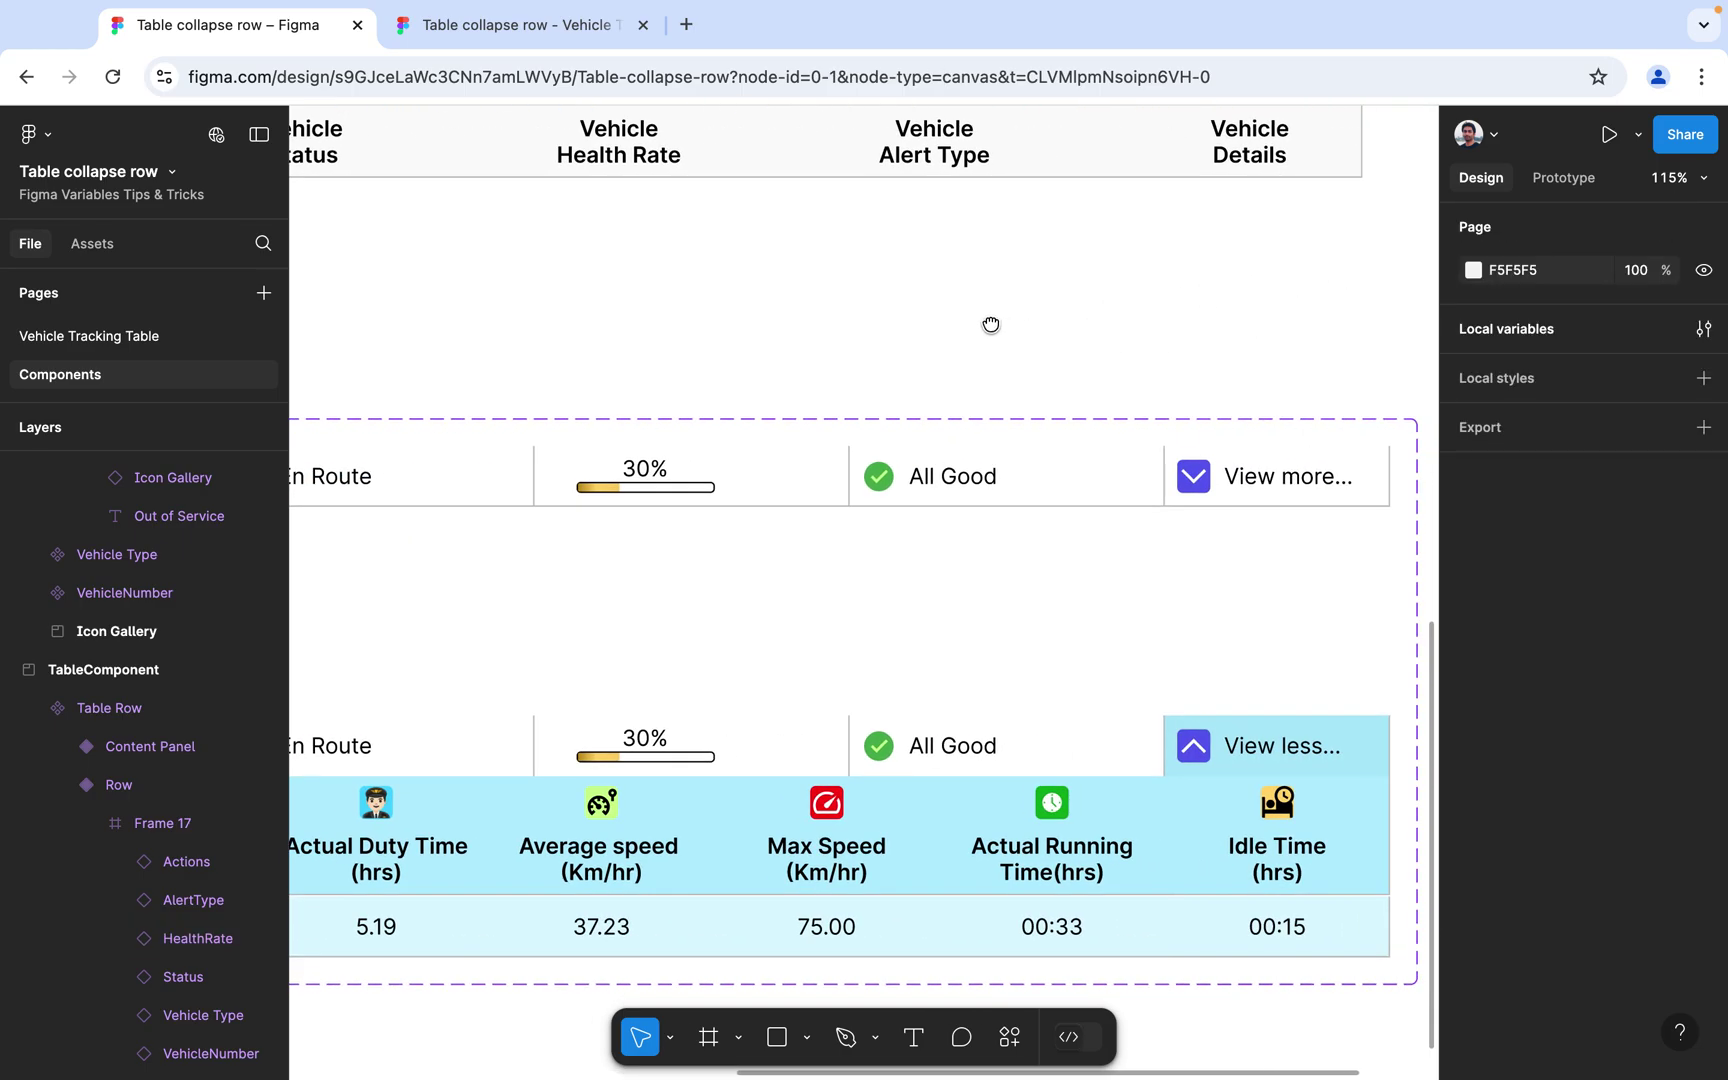
left_click(988, 474)
left_click(988, 474)
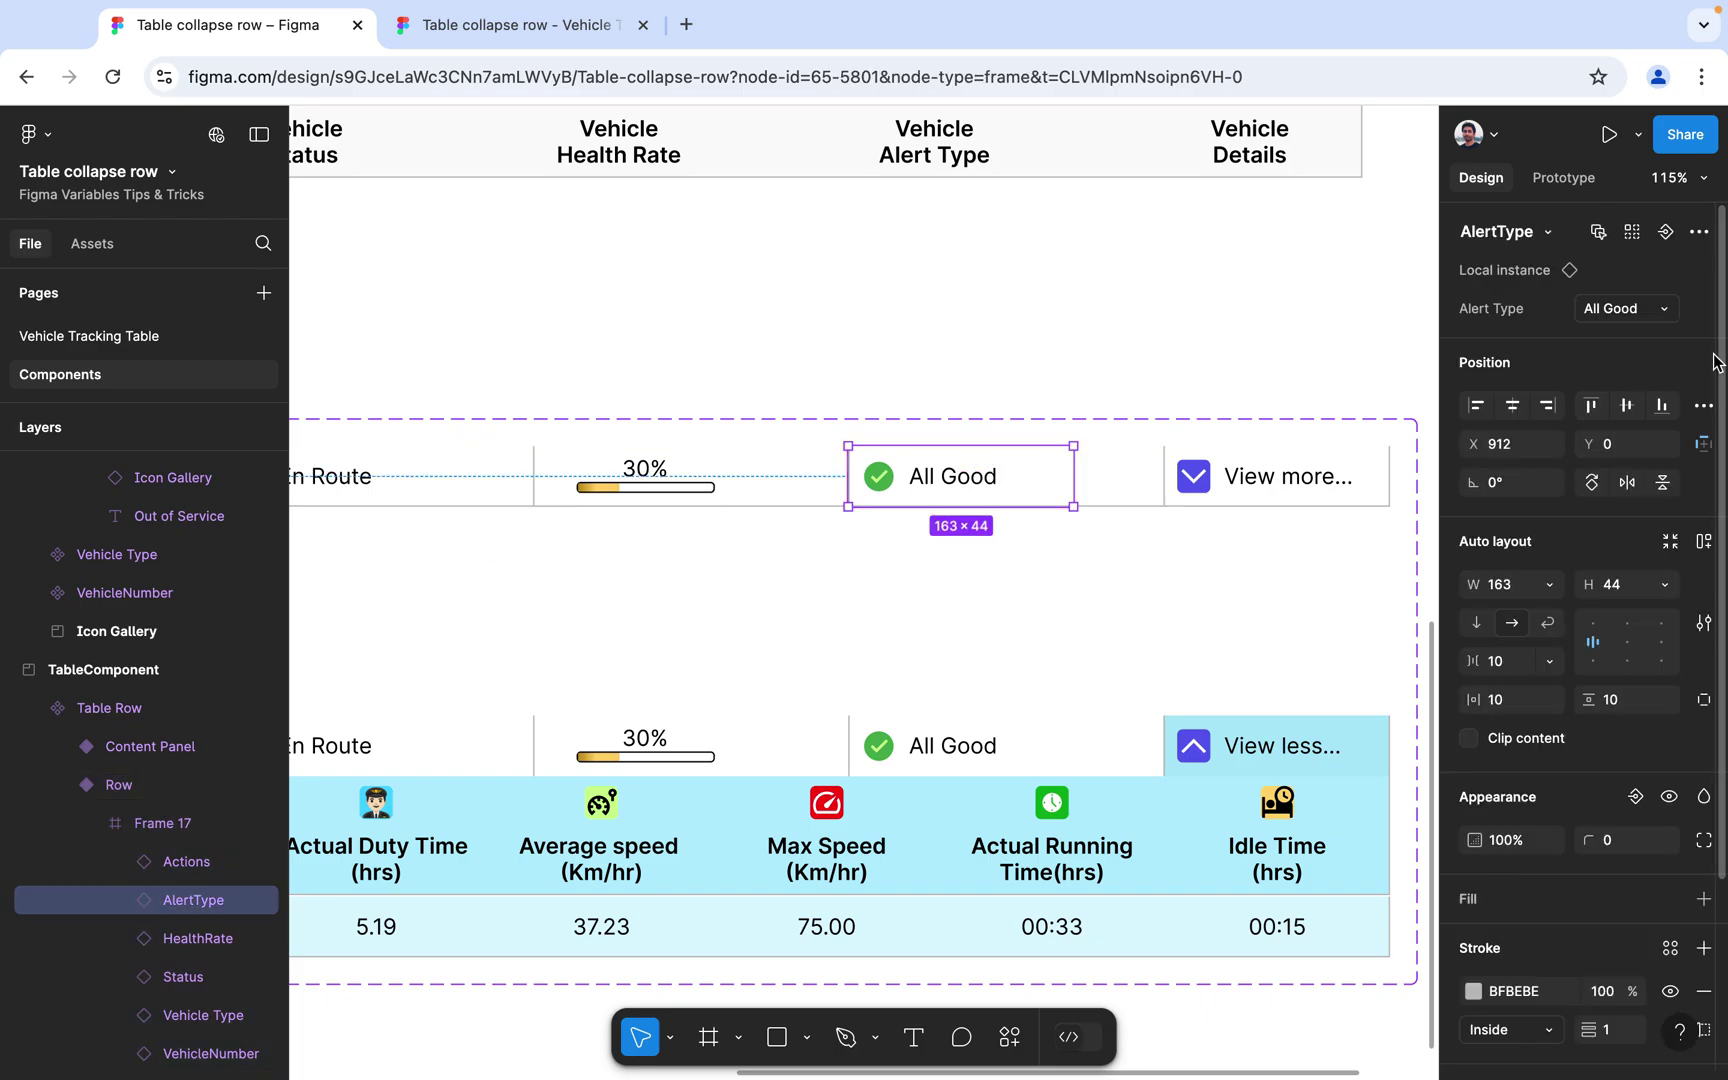
left_click(1628, 310)
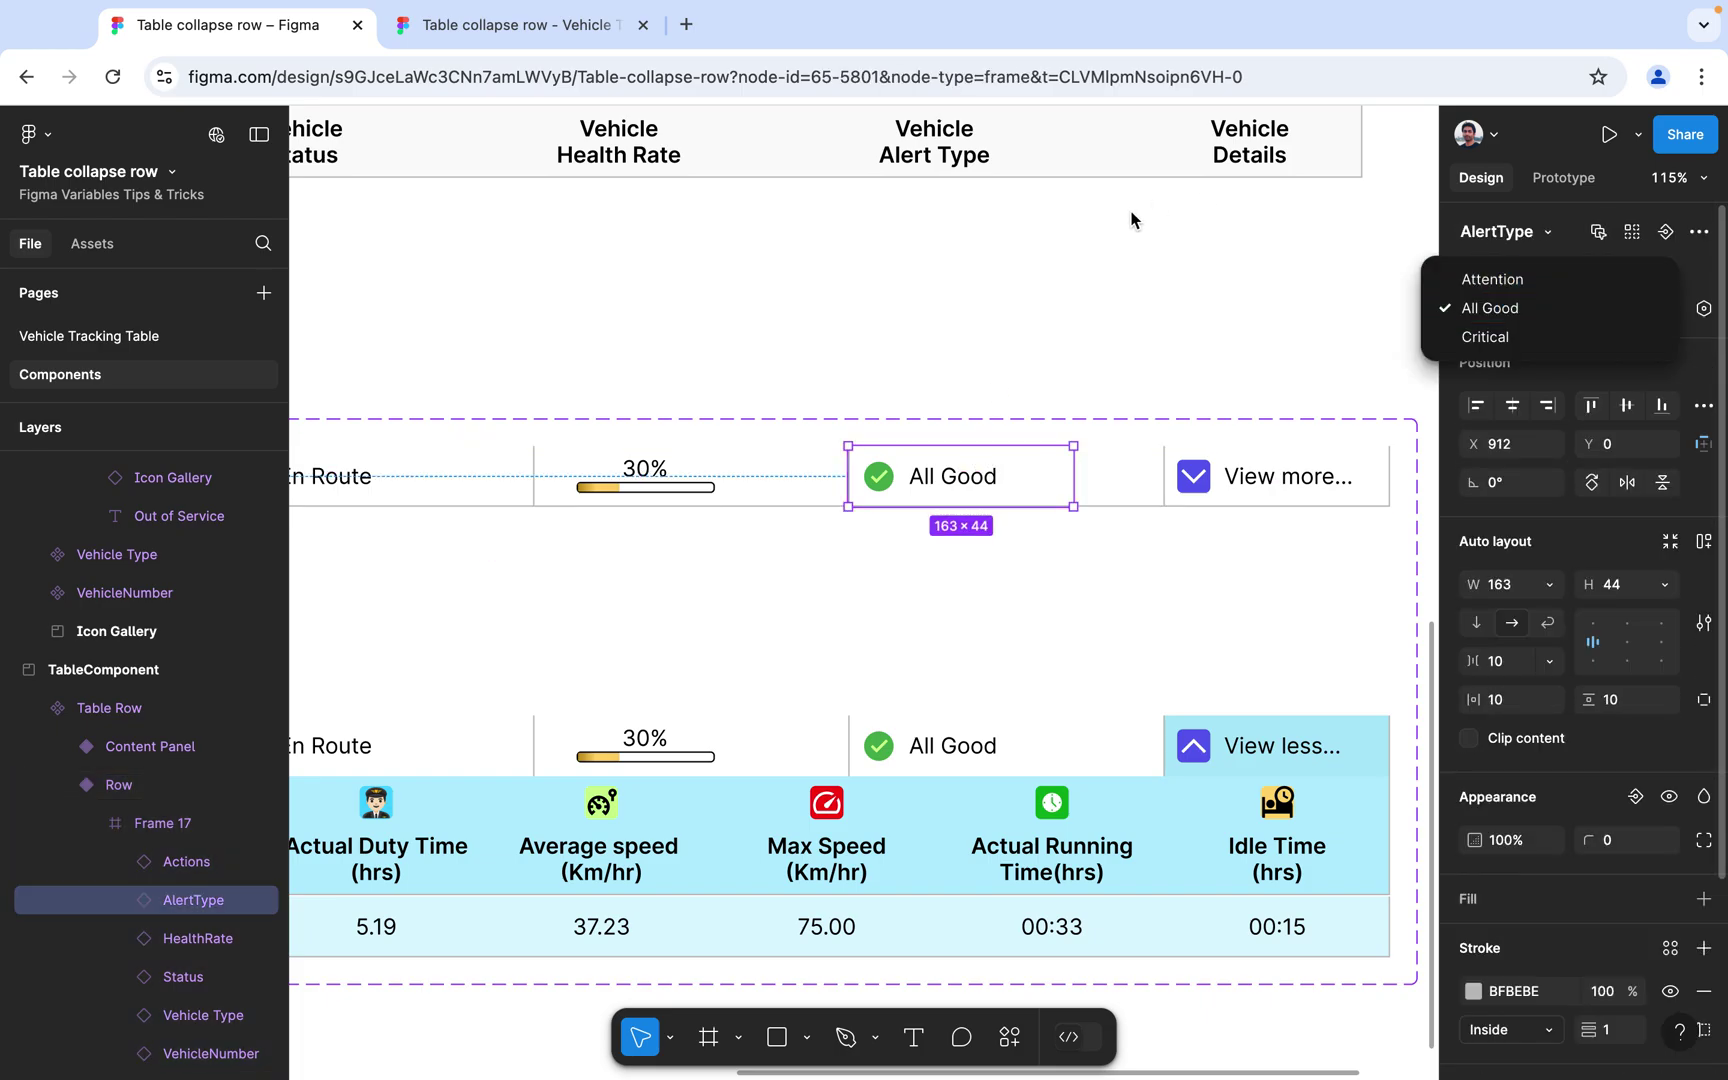
left_click(1205, 326)
left_click(1225, 327)
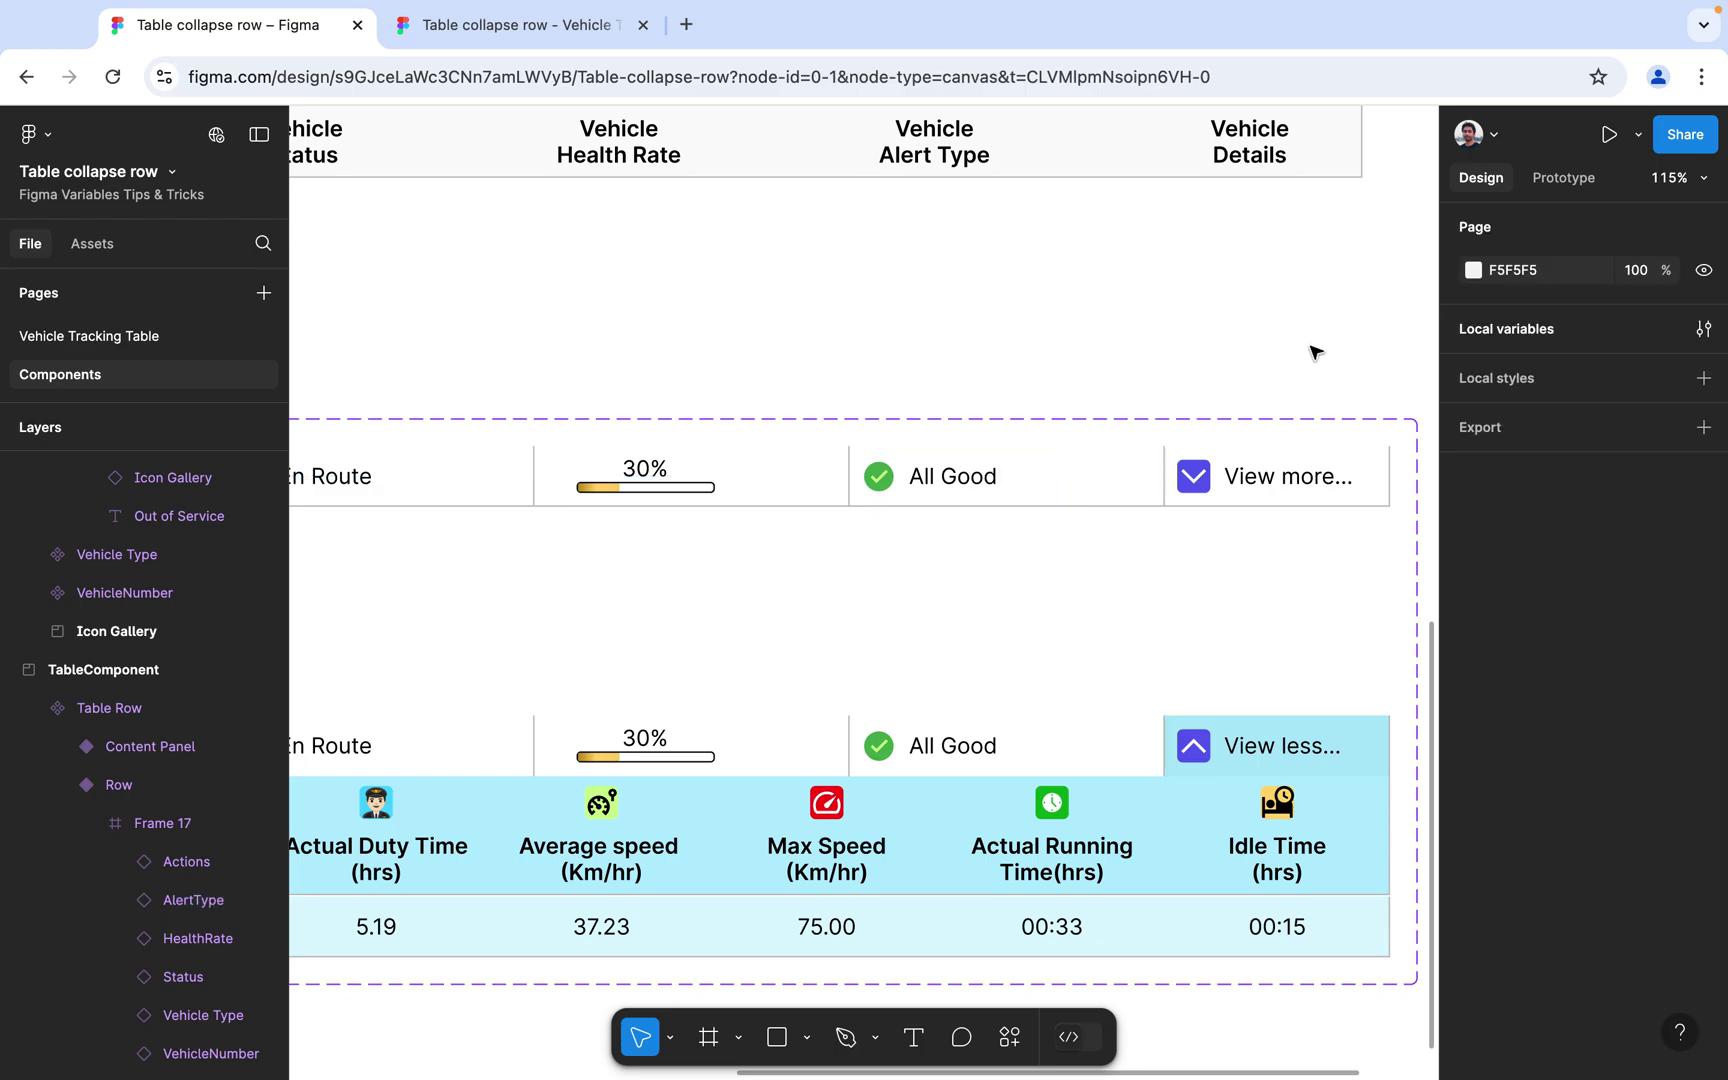
scroll(1315, 352, "down", 5)
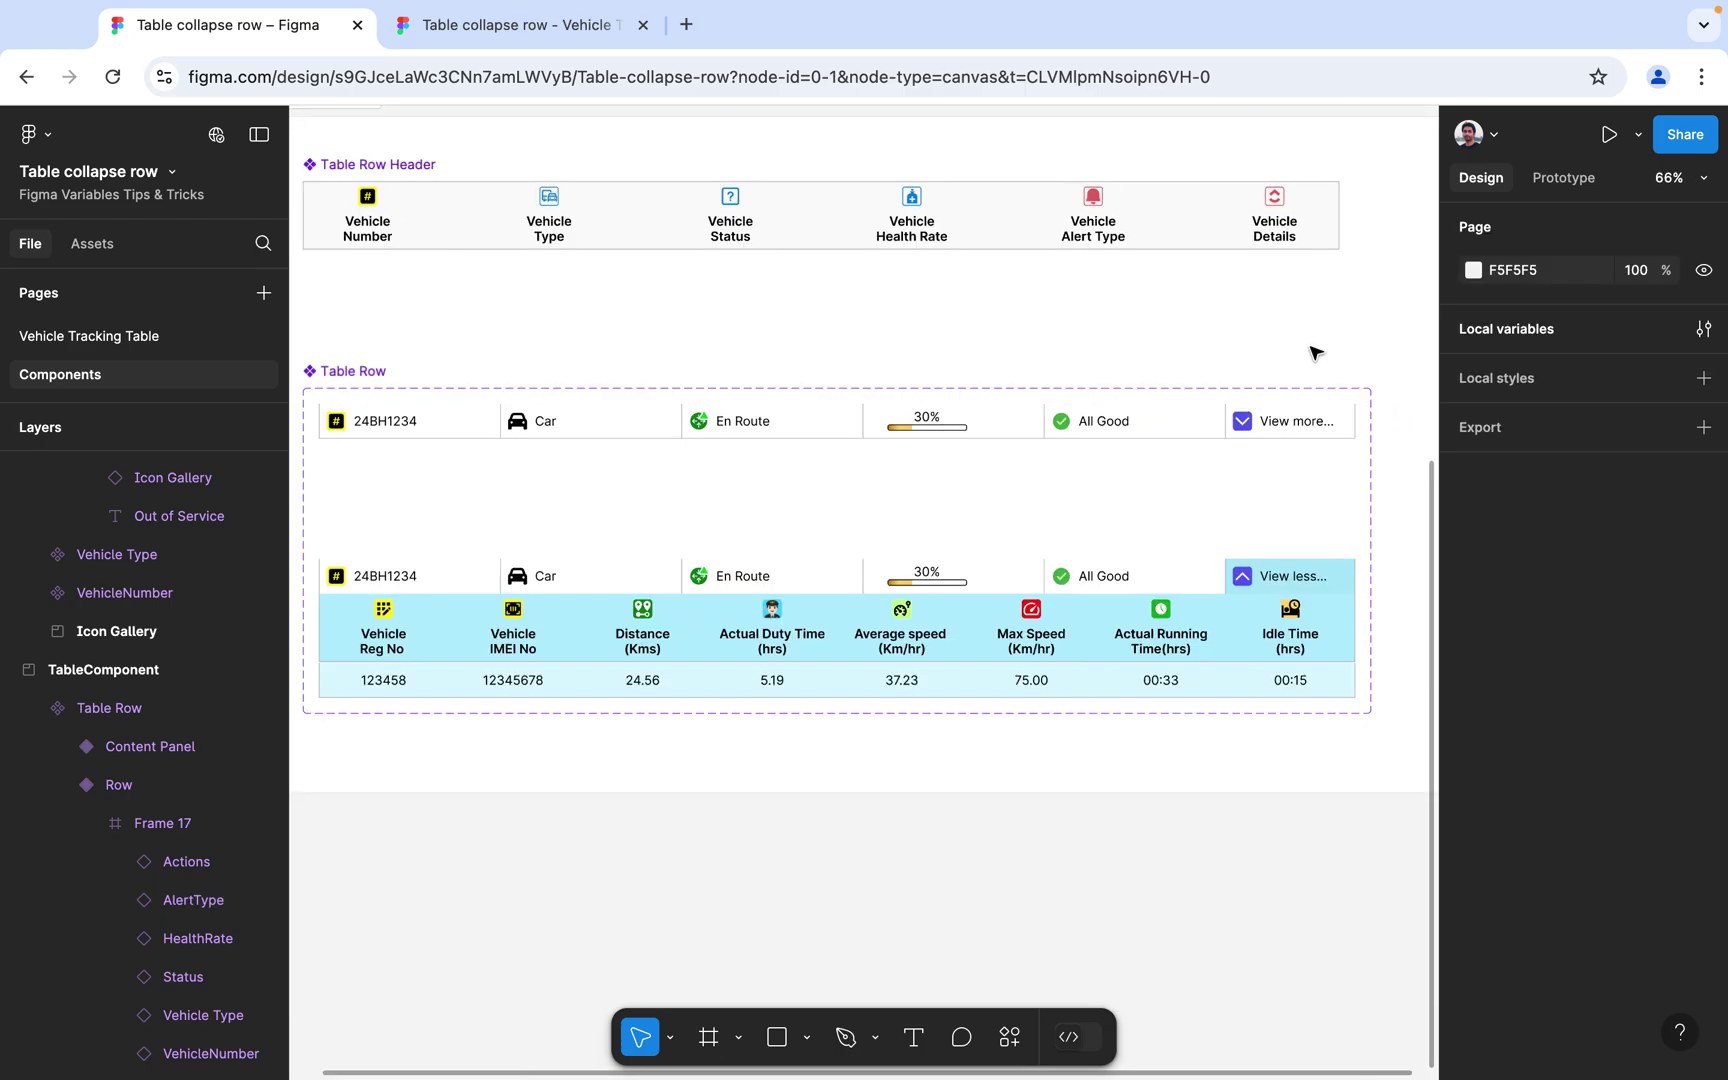
scroll(1315, 352, "down", 1)
scroll(1045, 316, "up", 5)
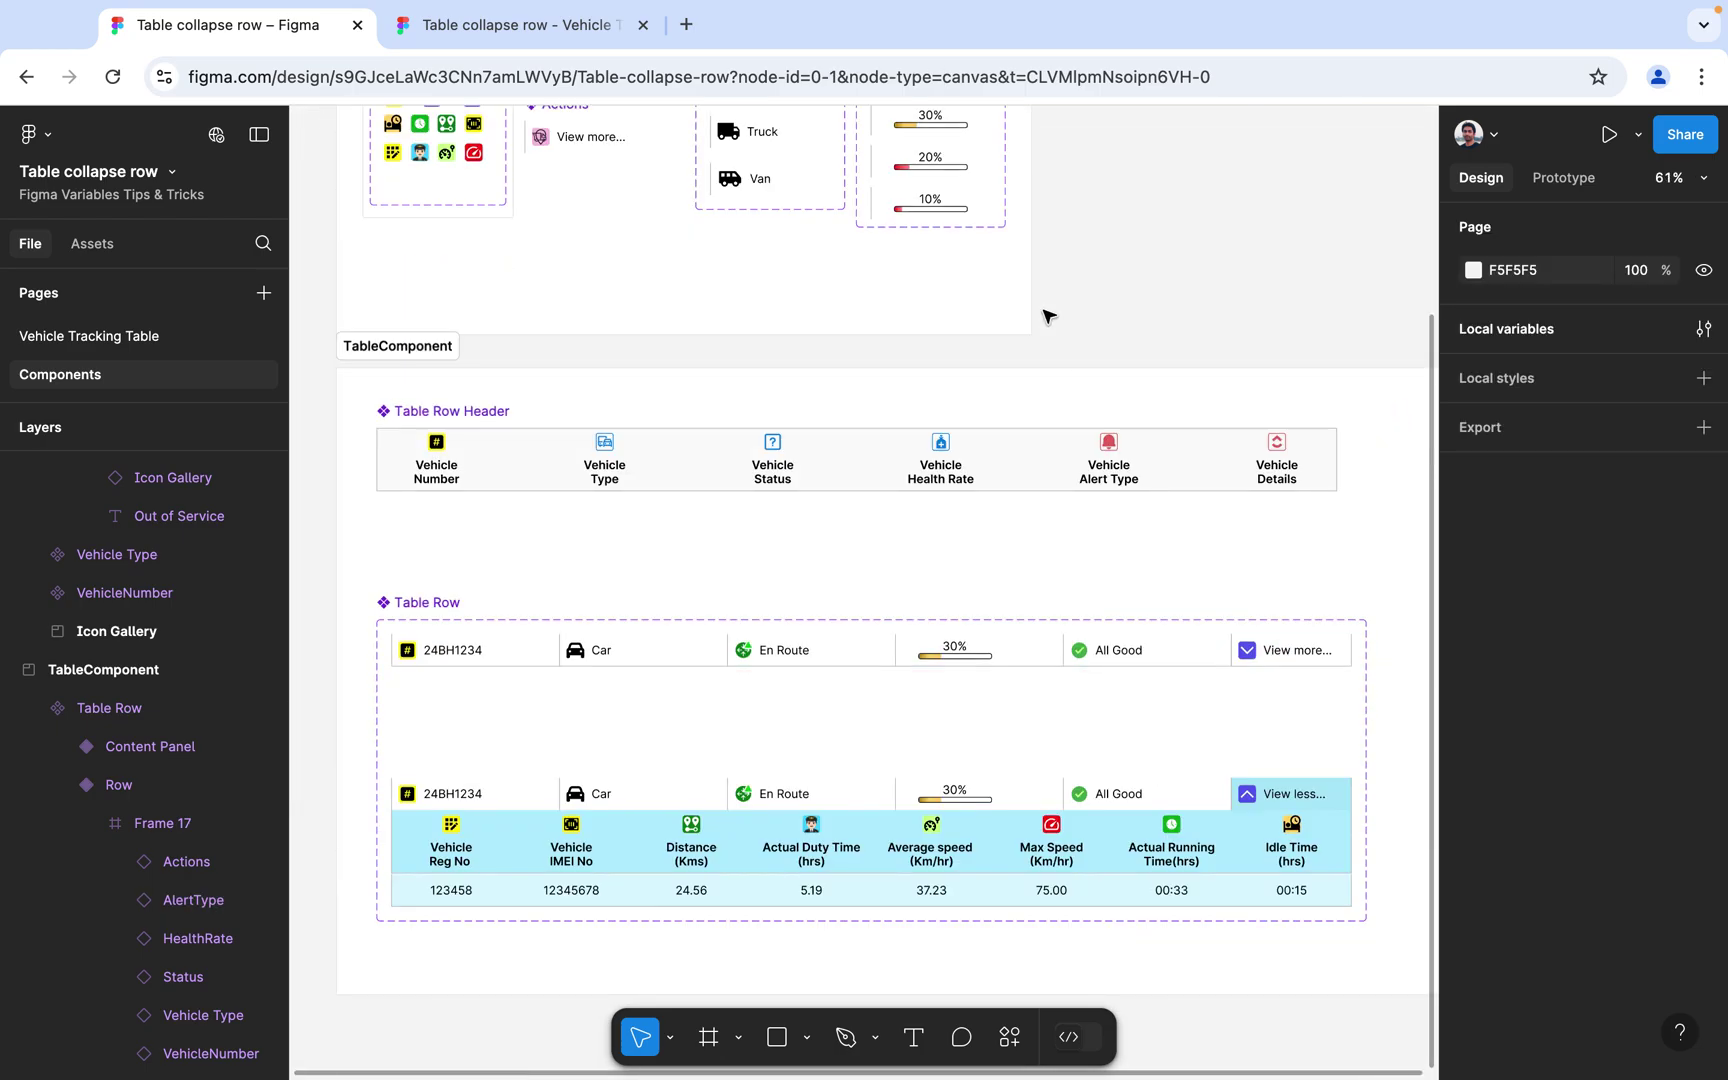
scroll(1045, 316, "up", 2)
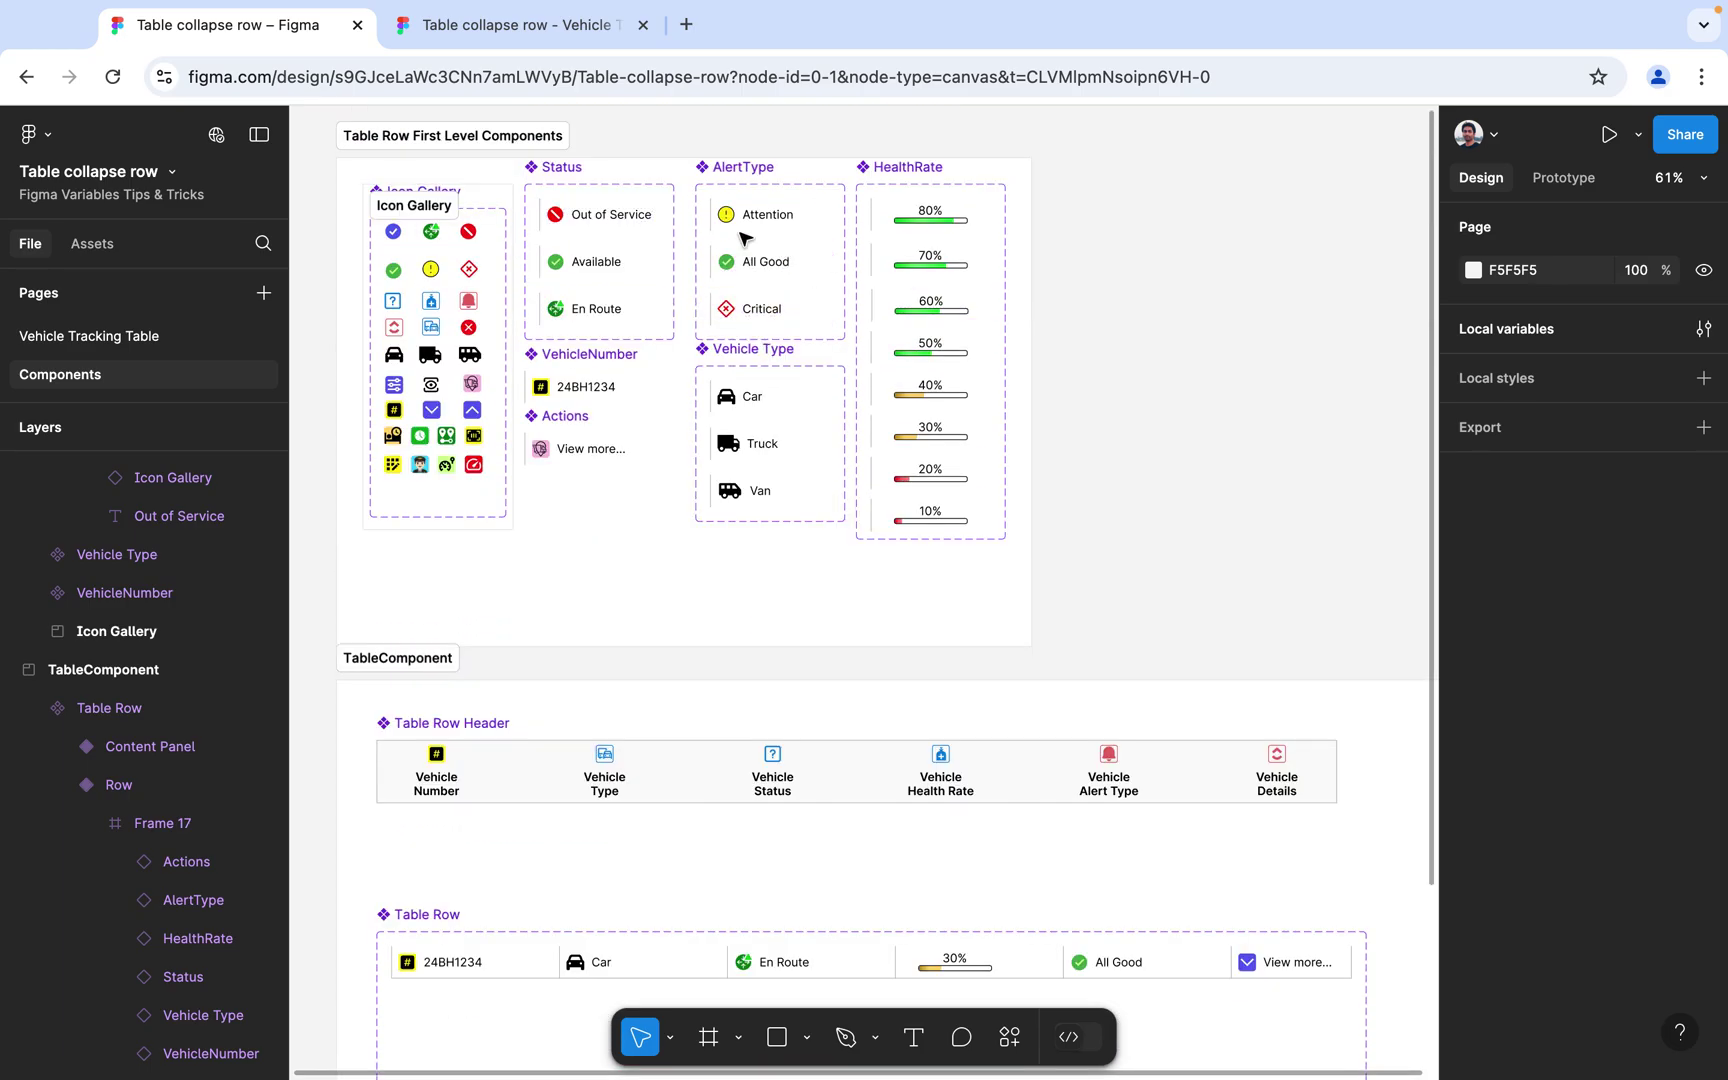
scroll(1195, 513, "down", 5)
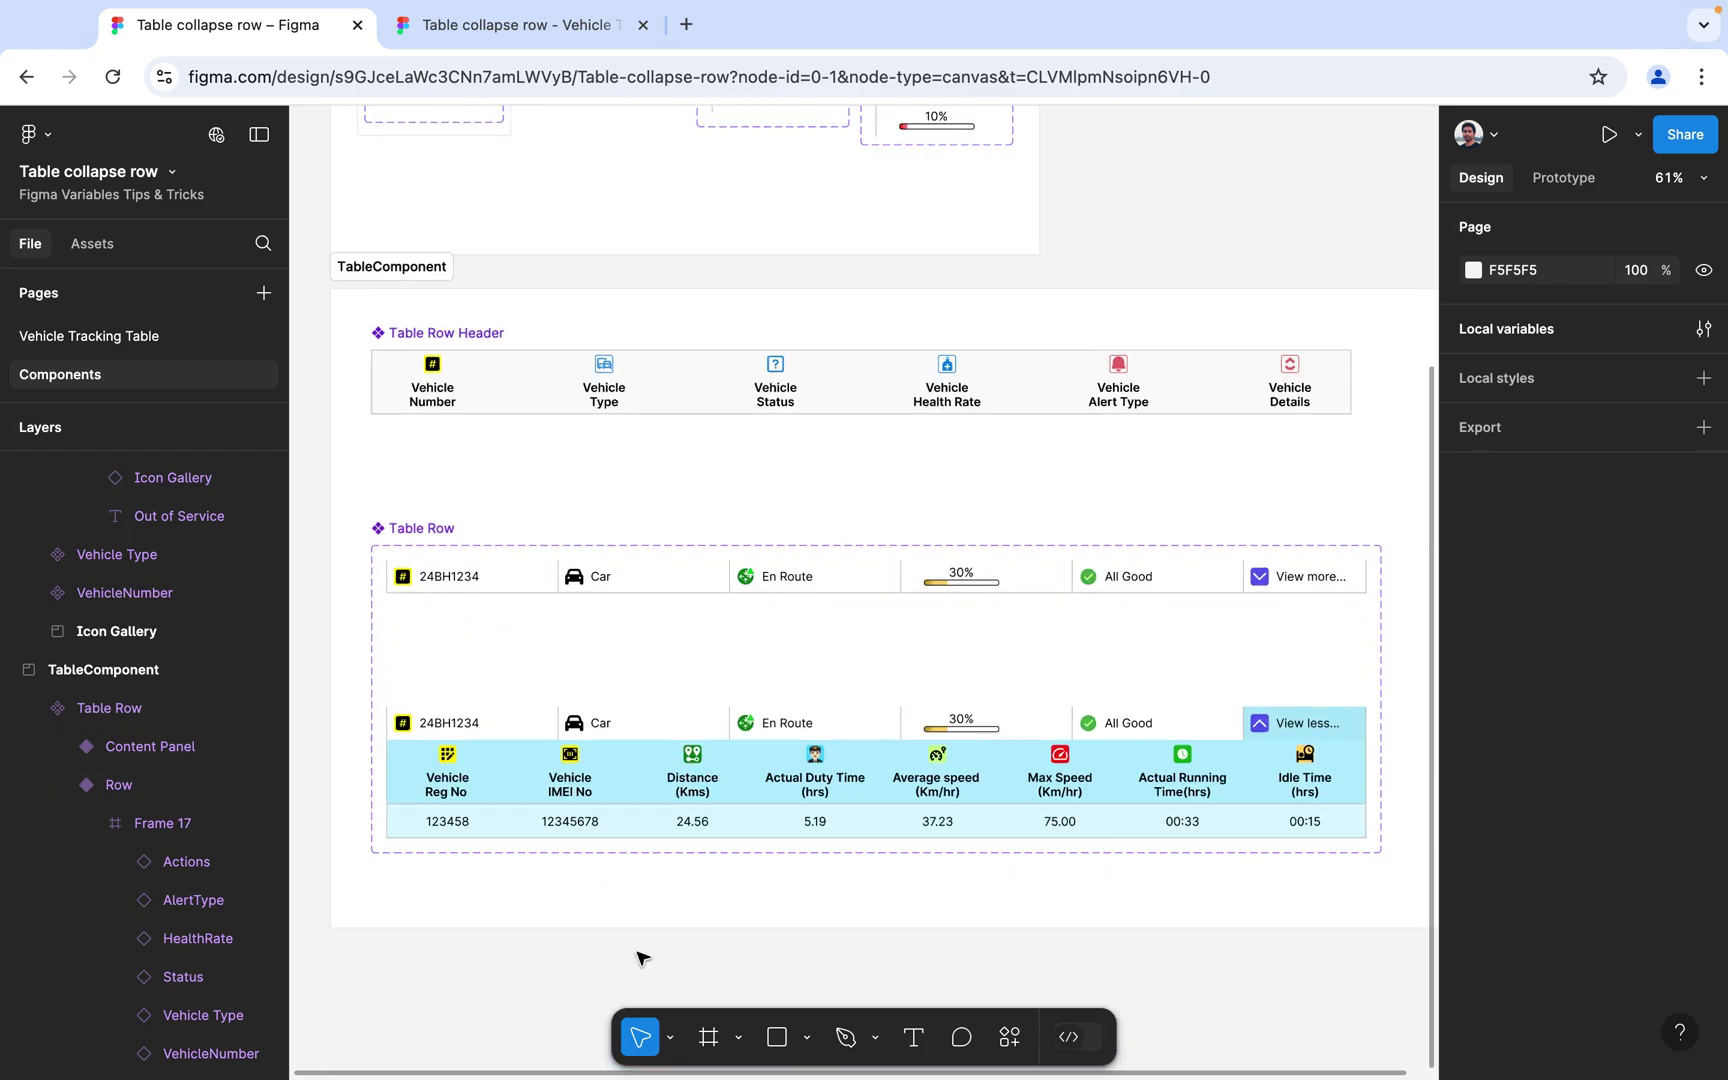
scroll(641, 958, "up", 3)
scroll(641, 958, "down", 3)
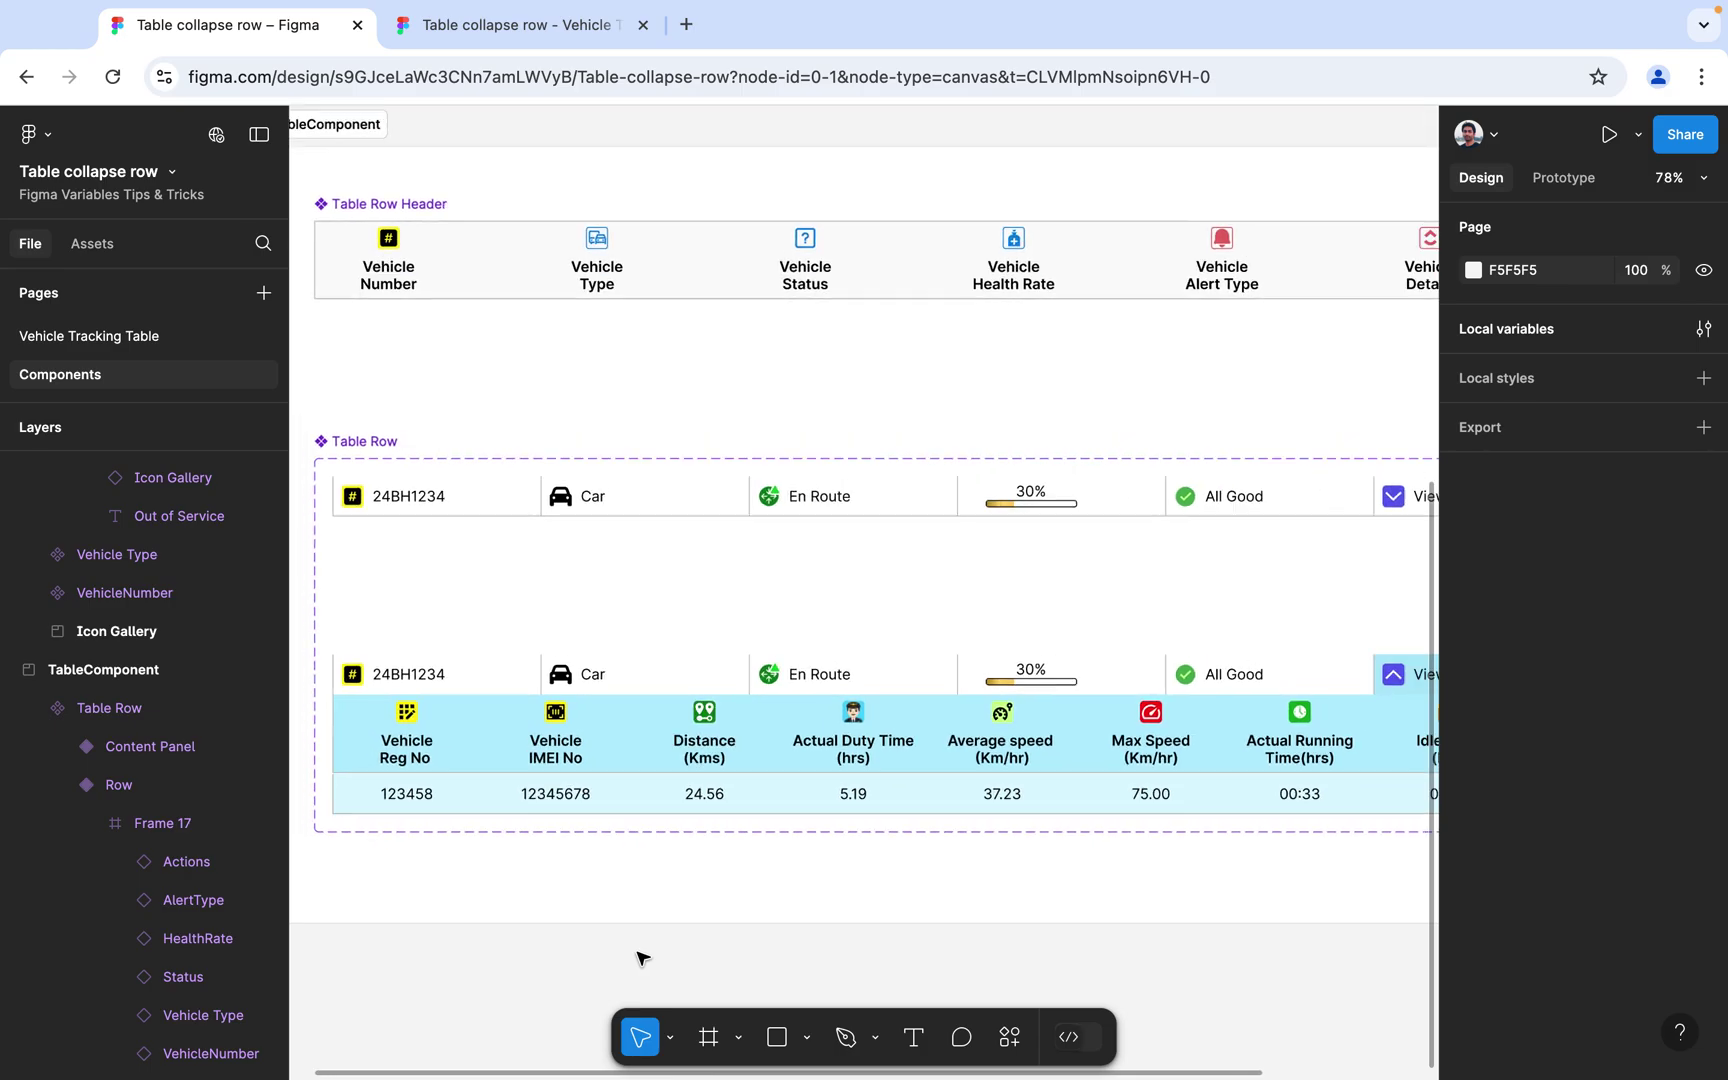
scroll(641, 958, "down", 1)
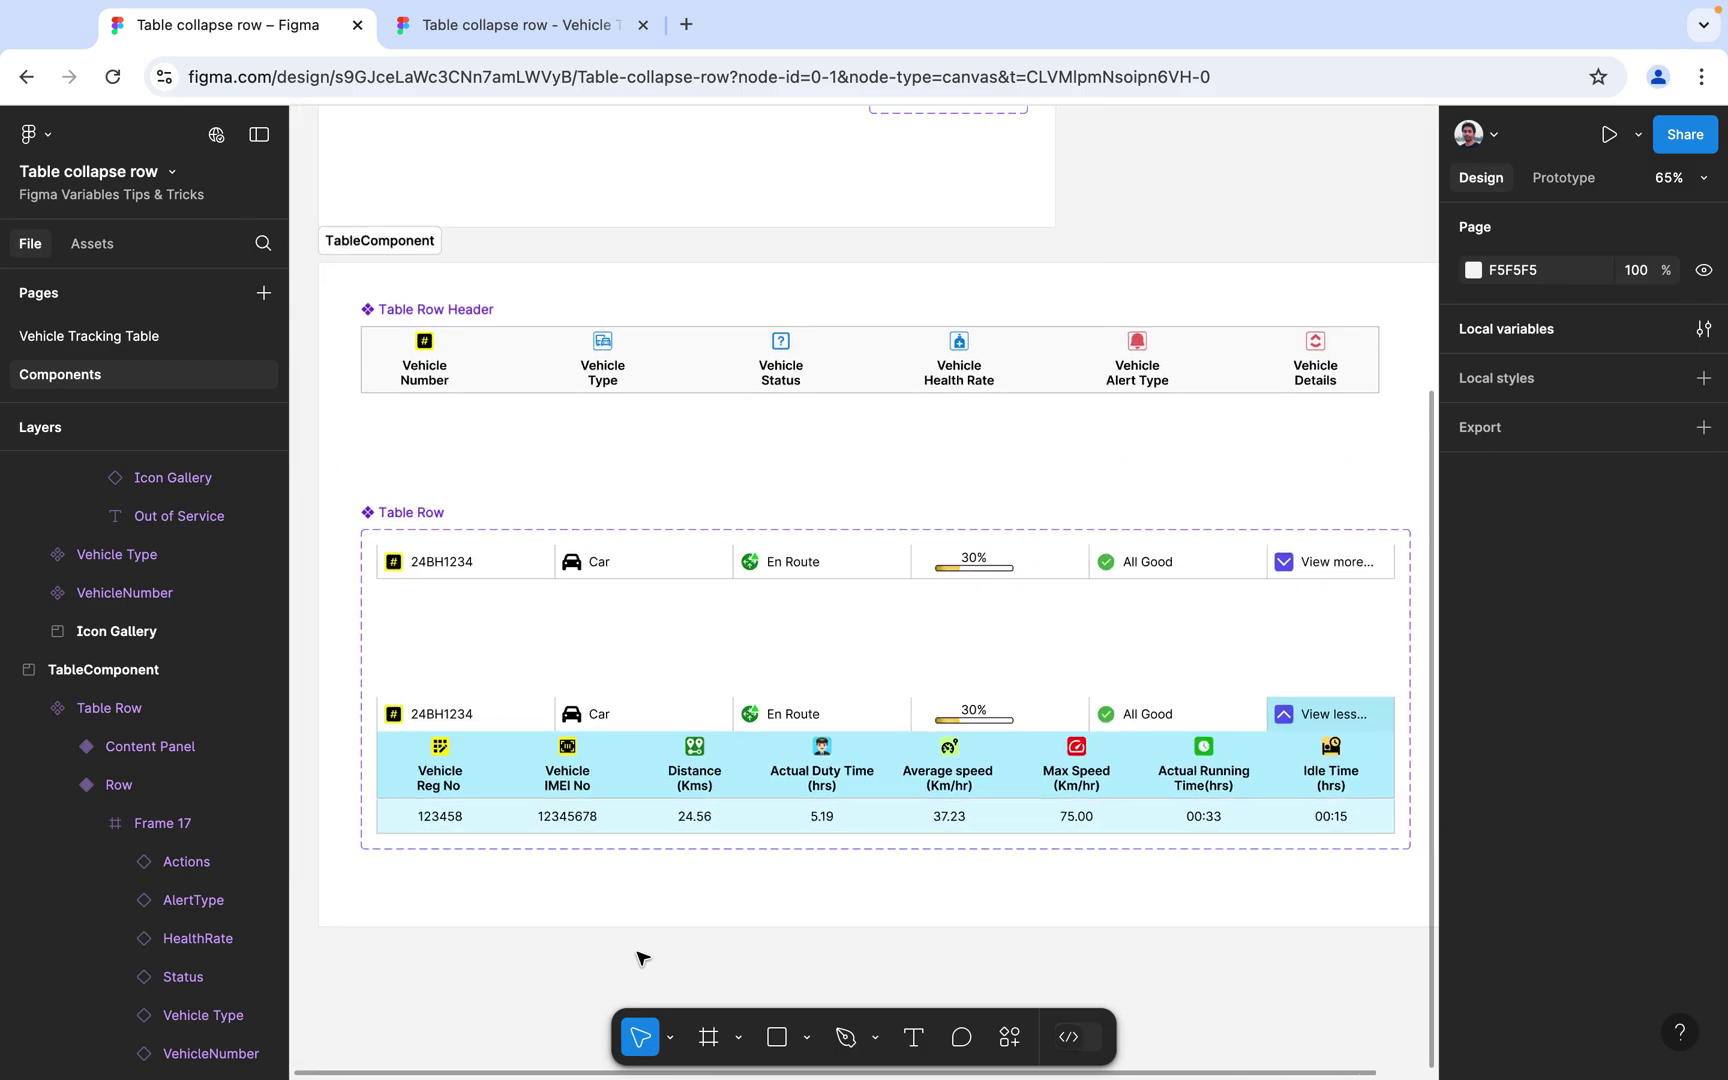
scroll(641, 958, "up", 1)
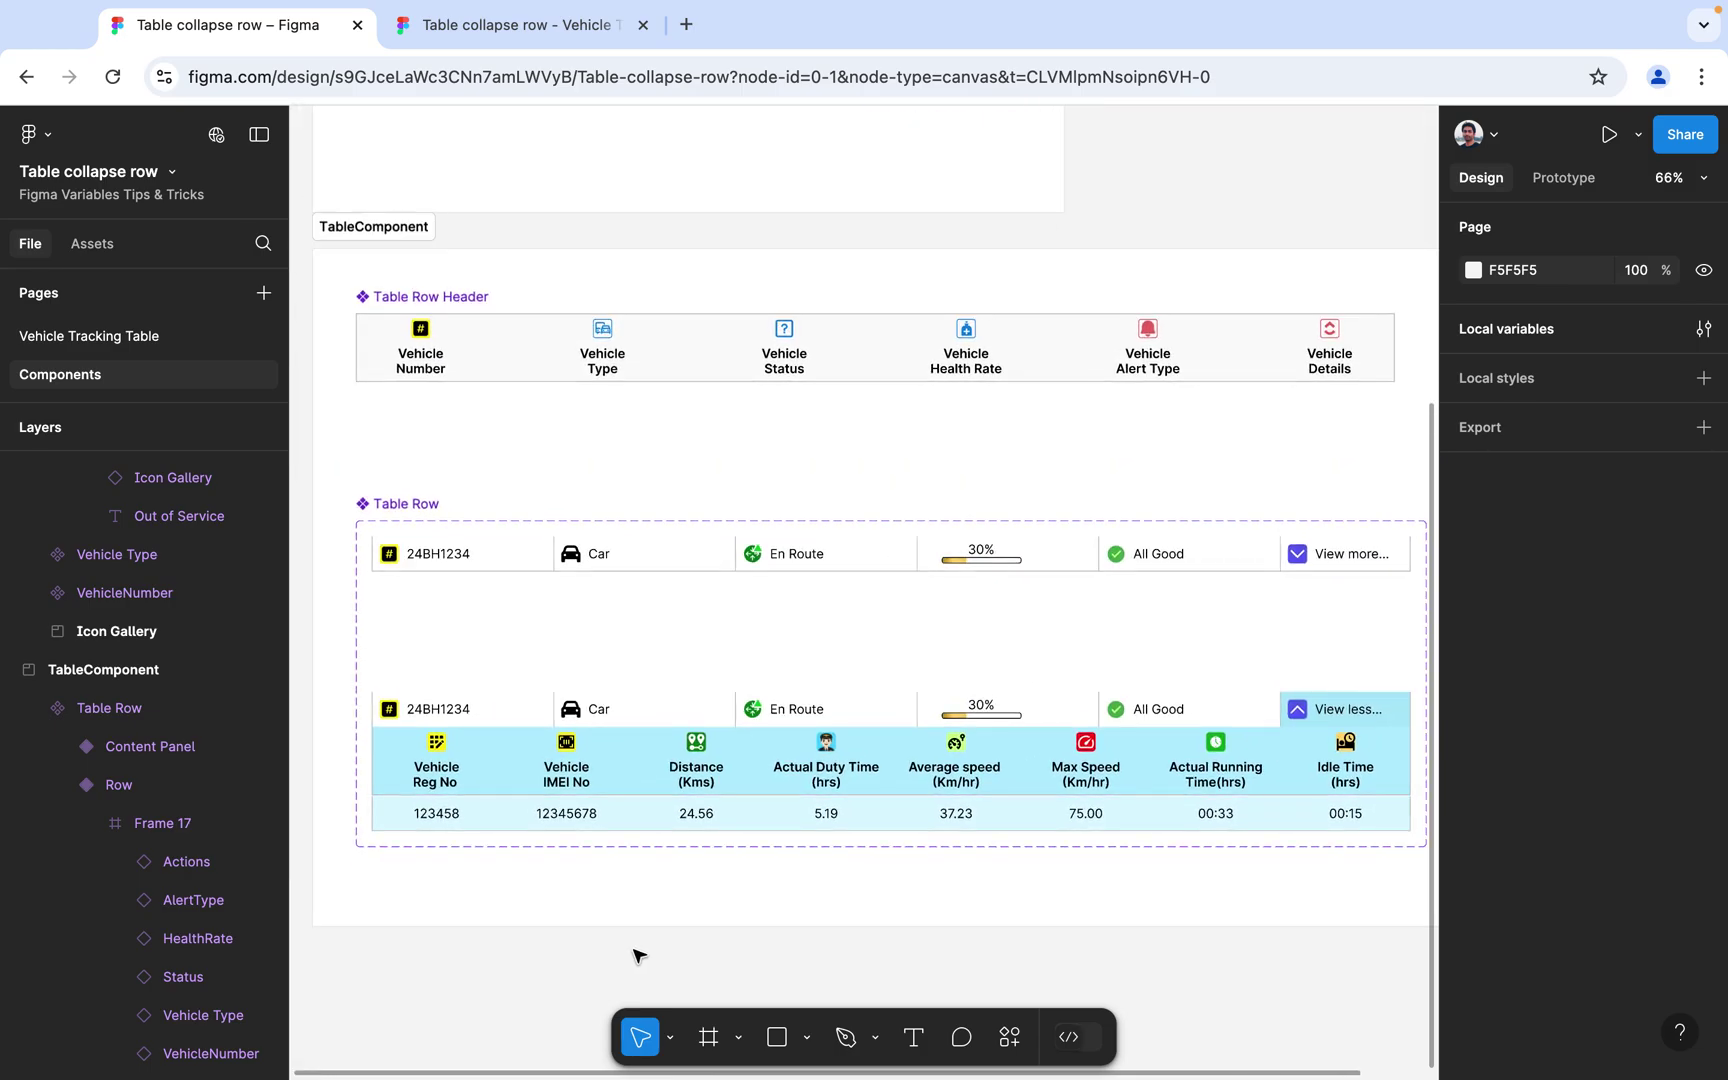
left_click(259, 135)
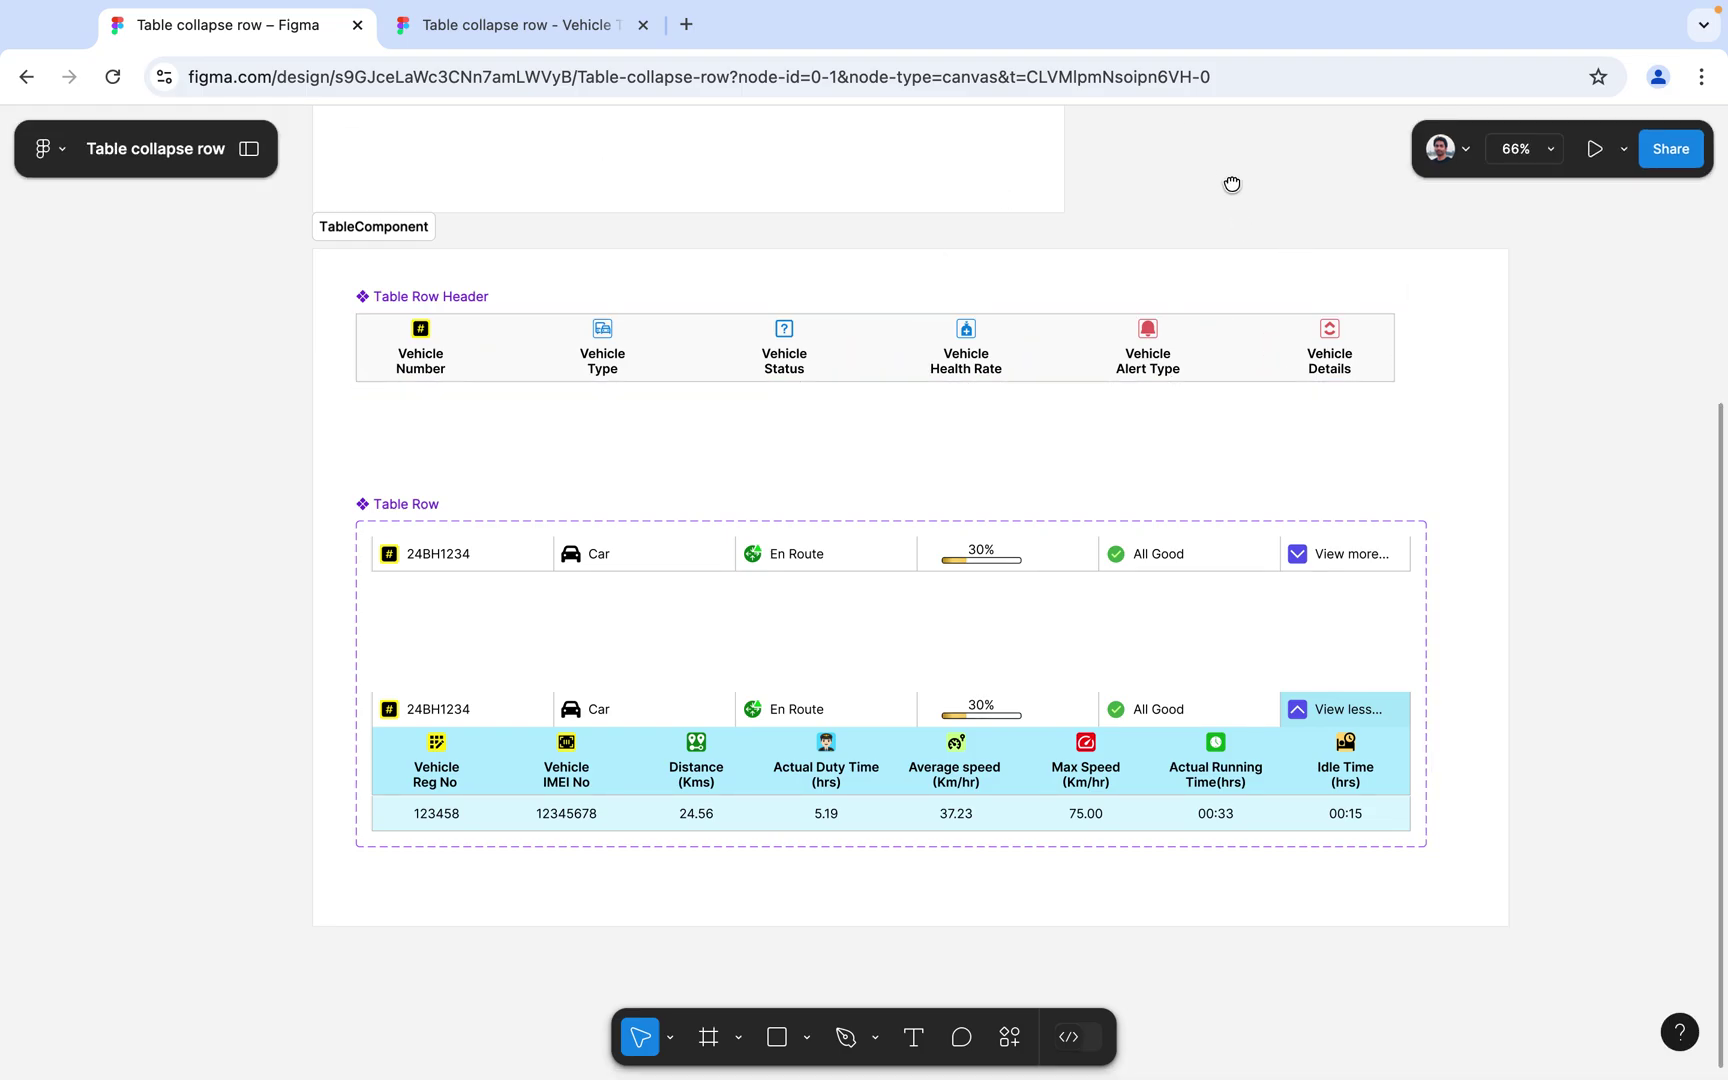
left_click_drag(1230, 181, 1158, 90)
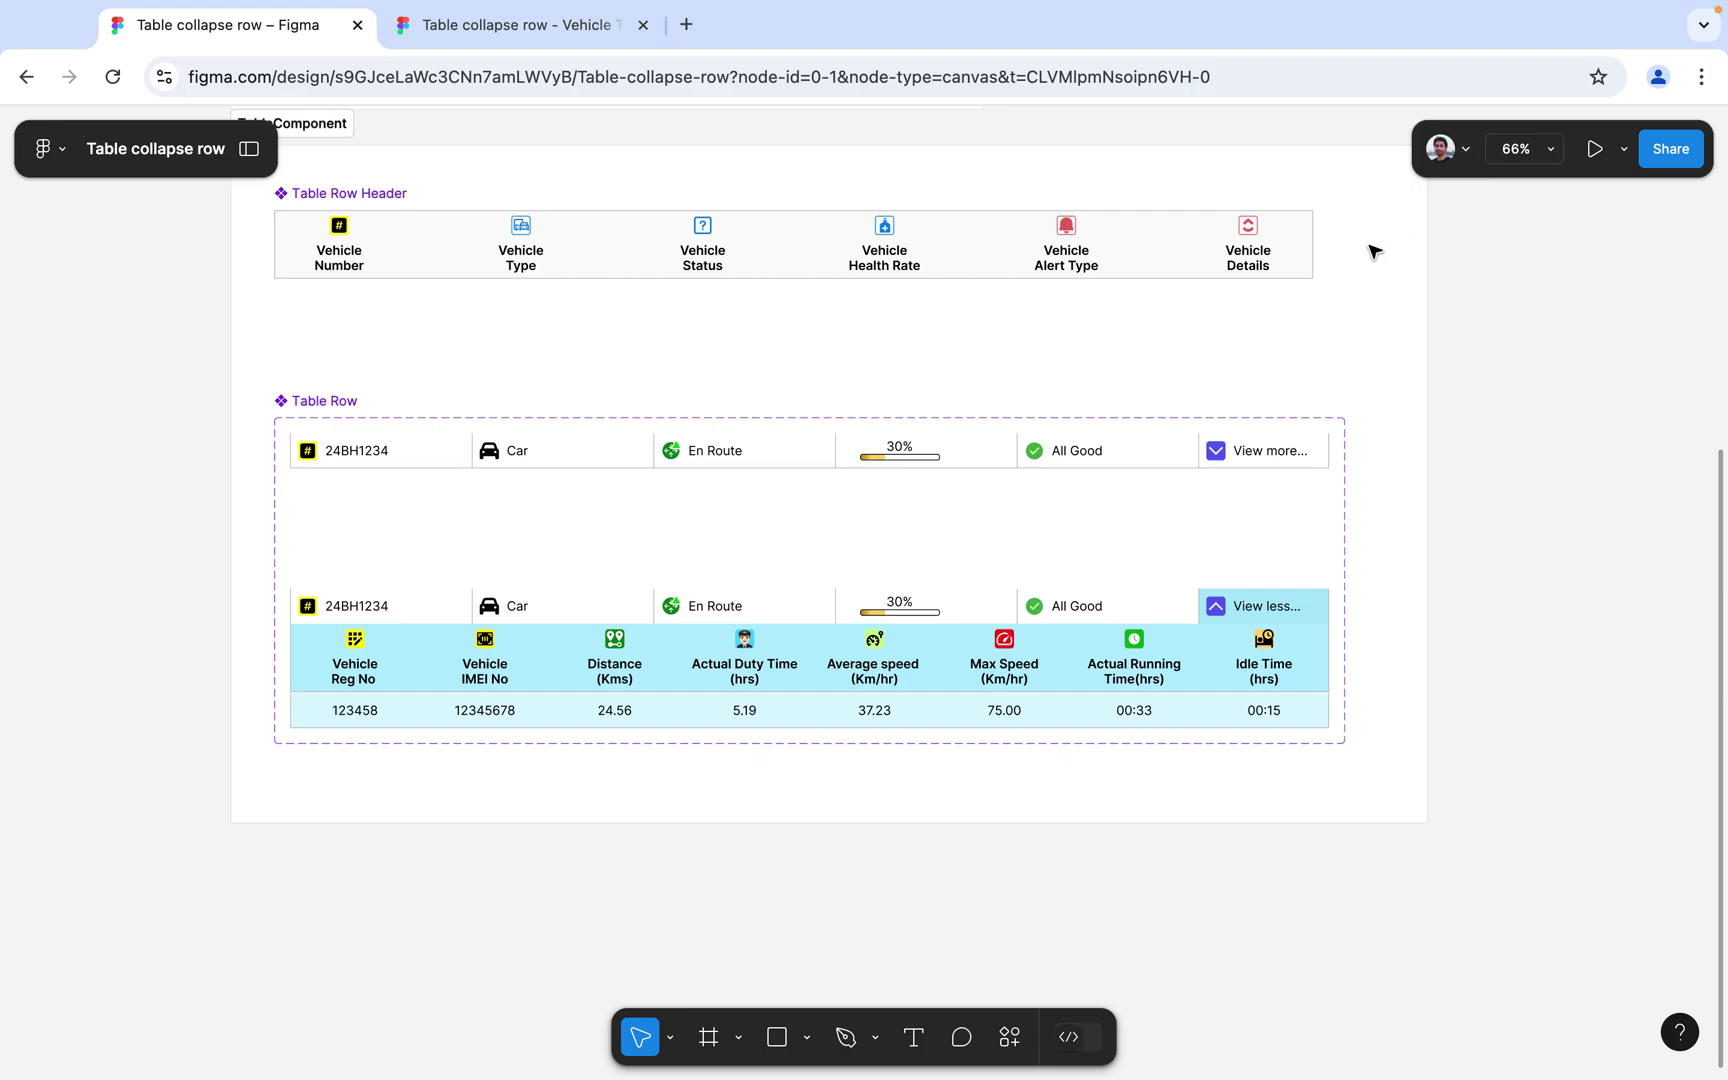
Review the Row and Content Panel variants' View more/View less interactions, then open the Vehicle Tracking Table page.
left_click(1058, 462)
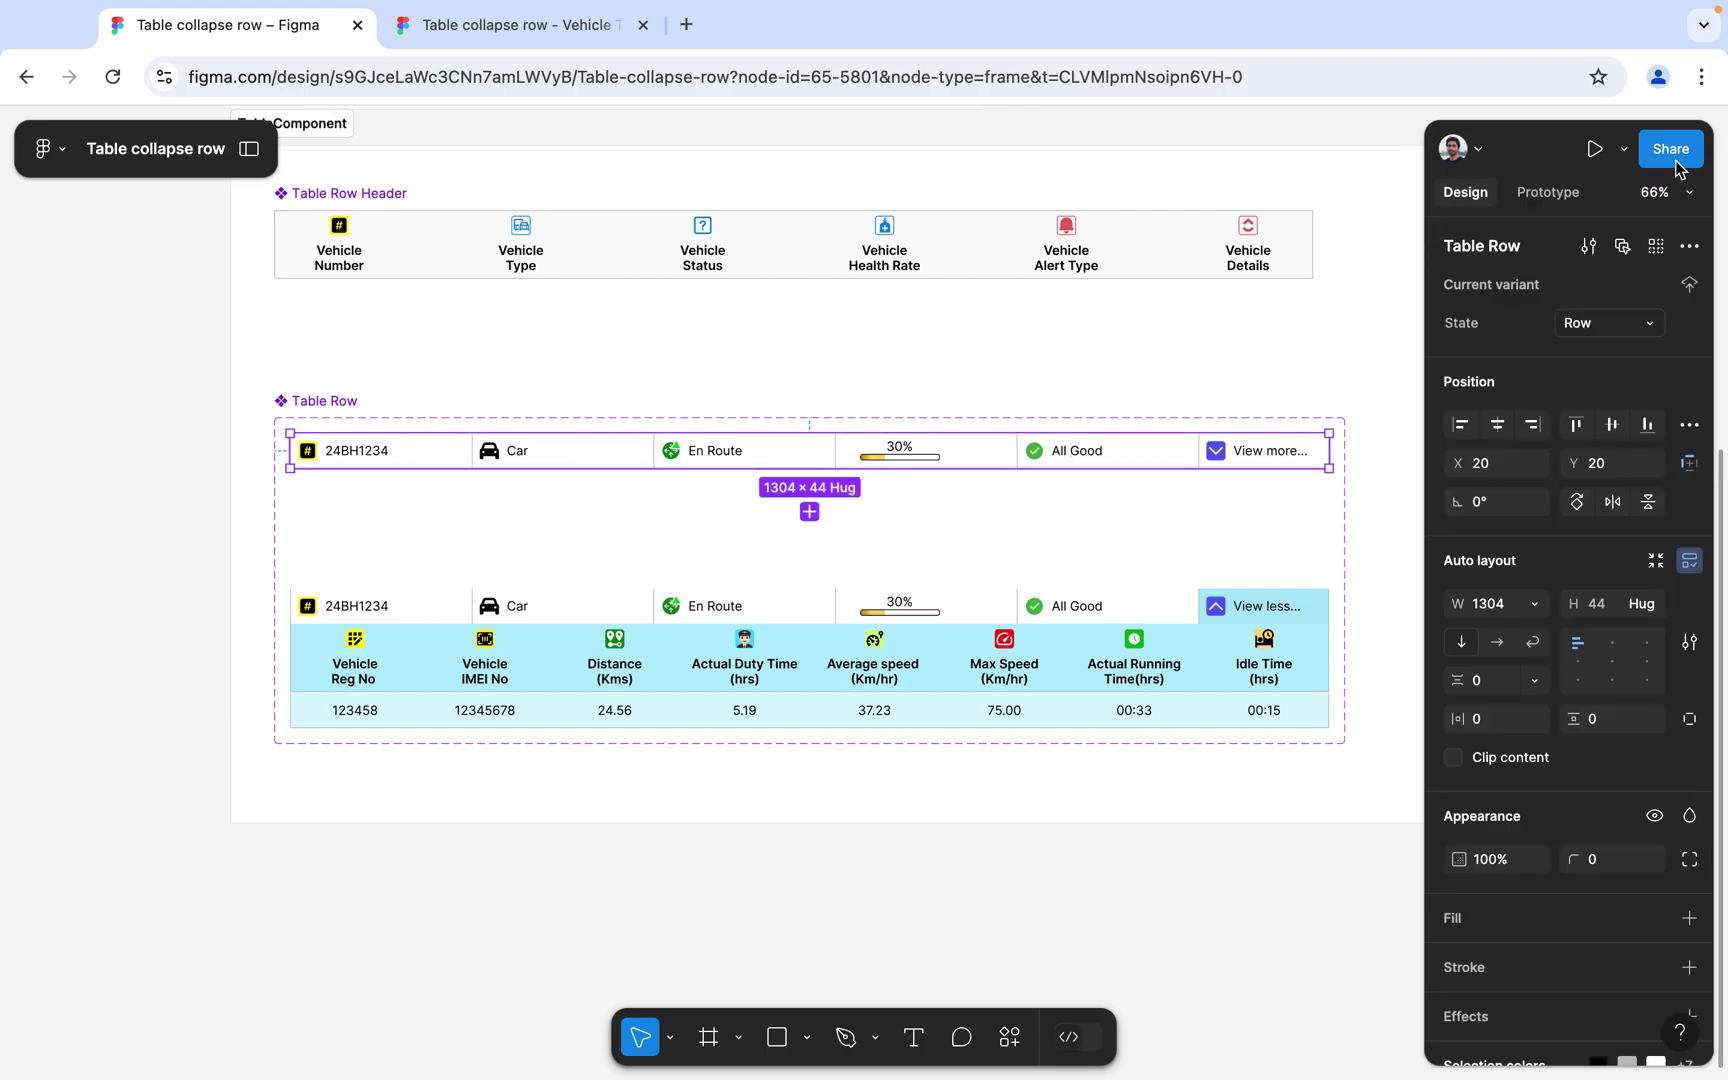
left_click(1568, 197)
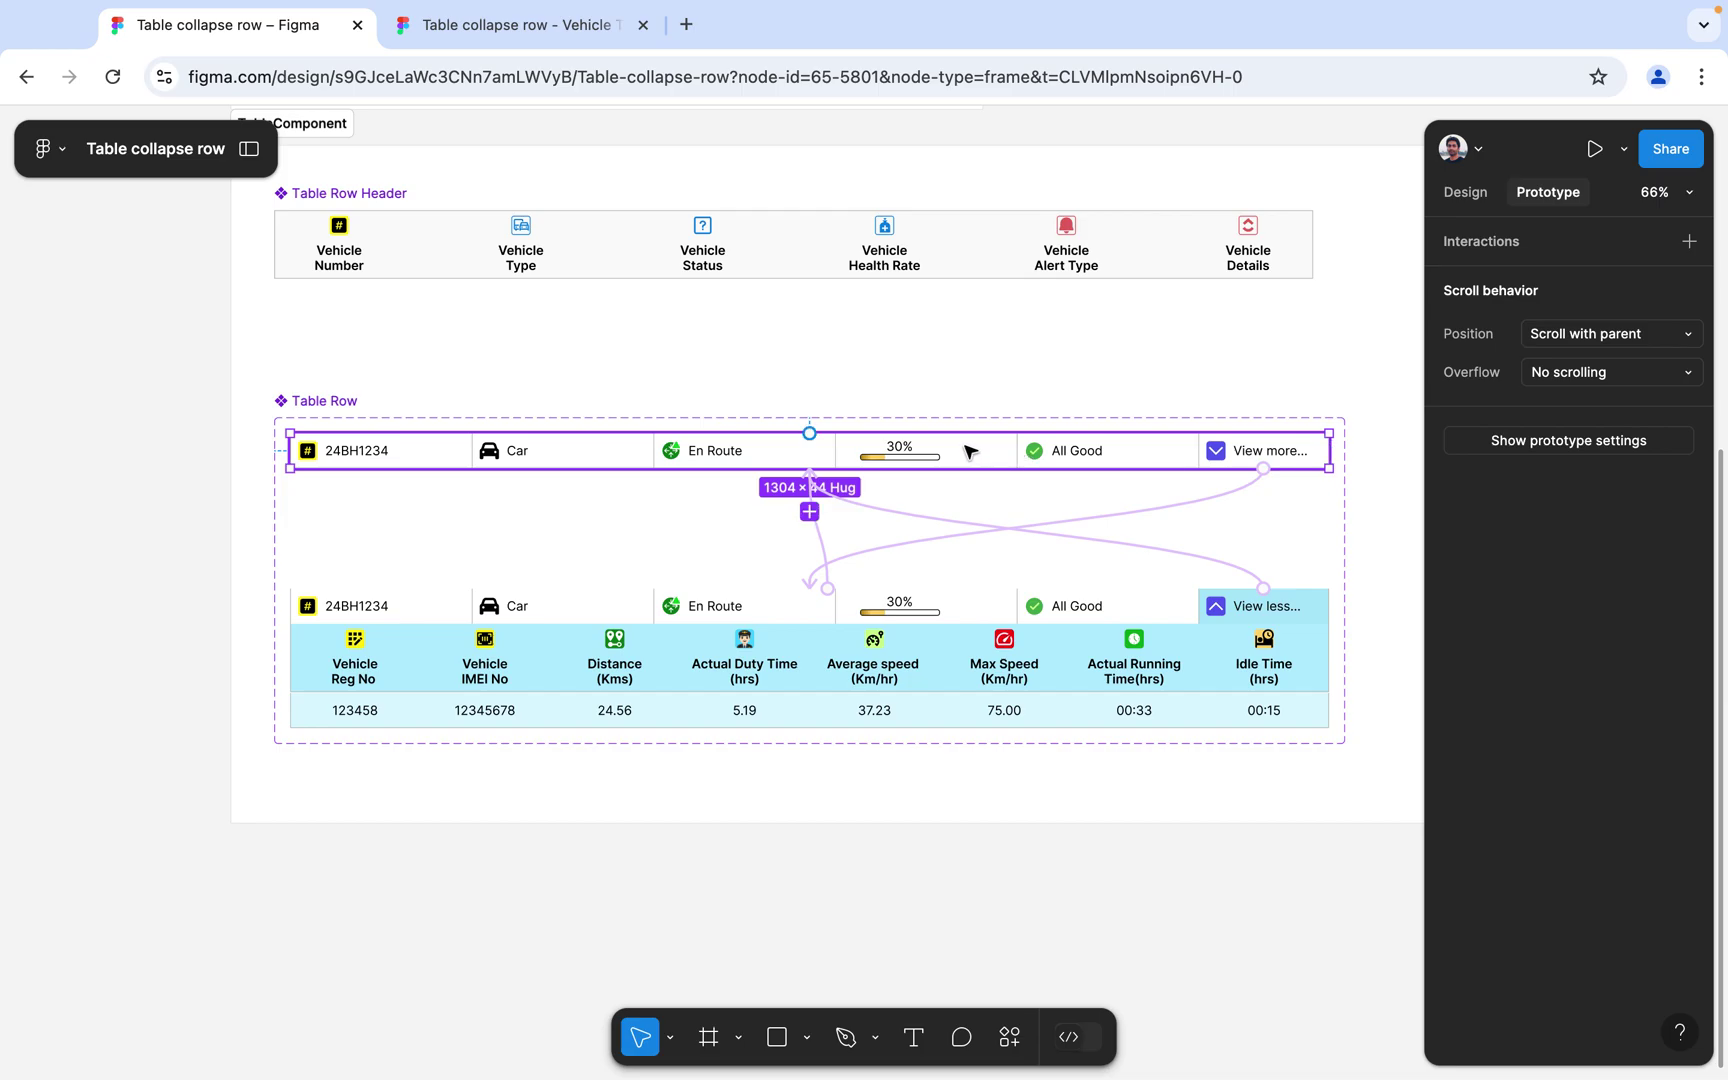
left_click(1464, 196)
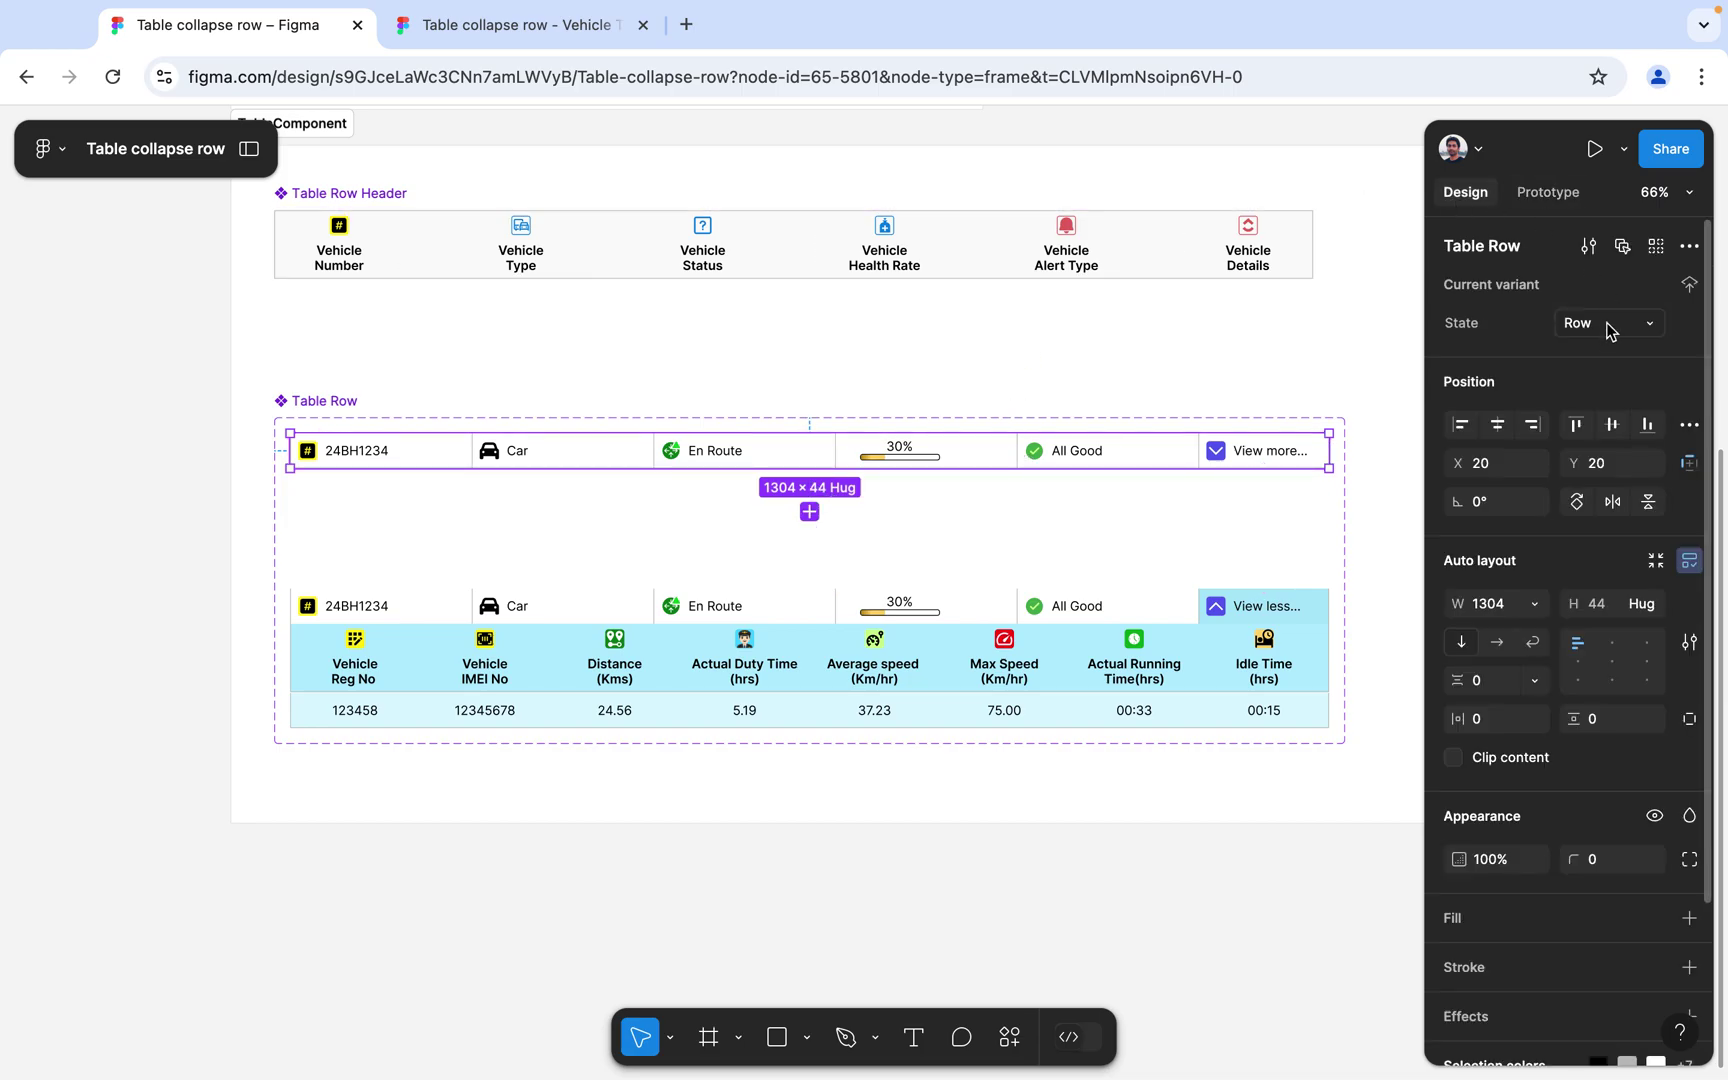
left_click(800, 636)
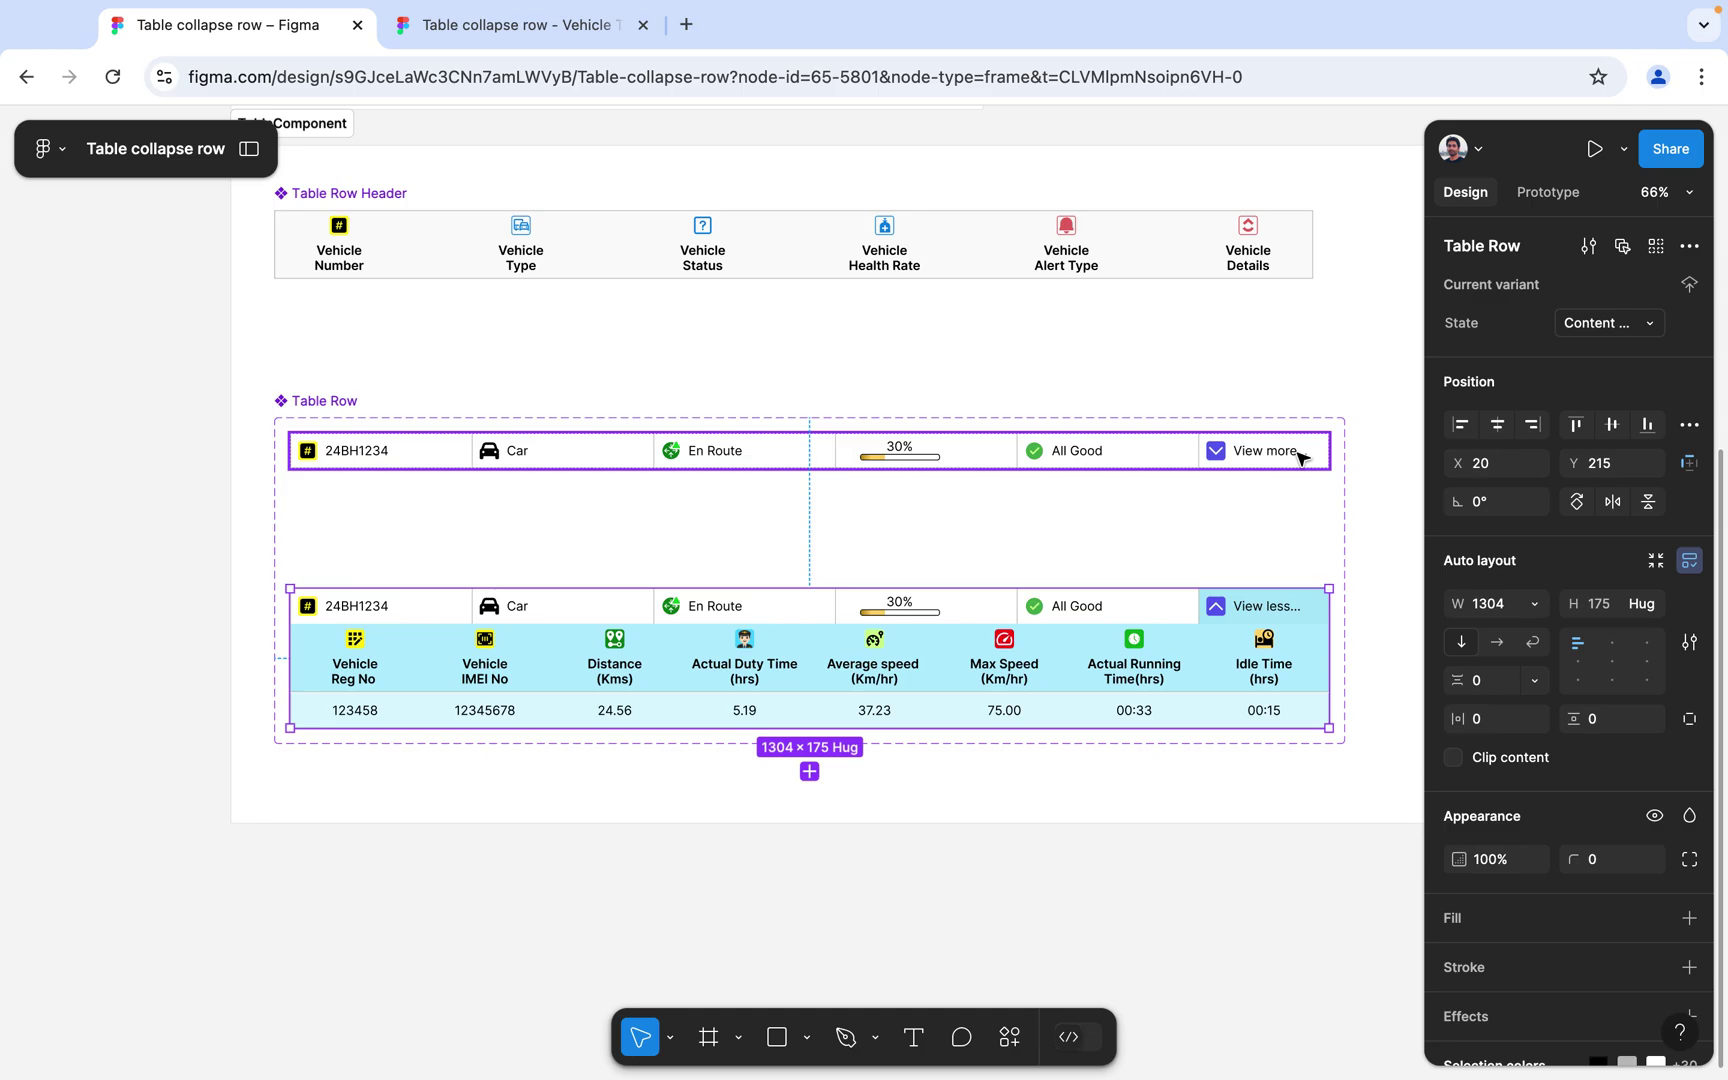
left_click(251, 151)
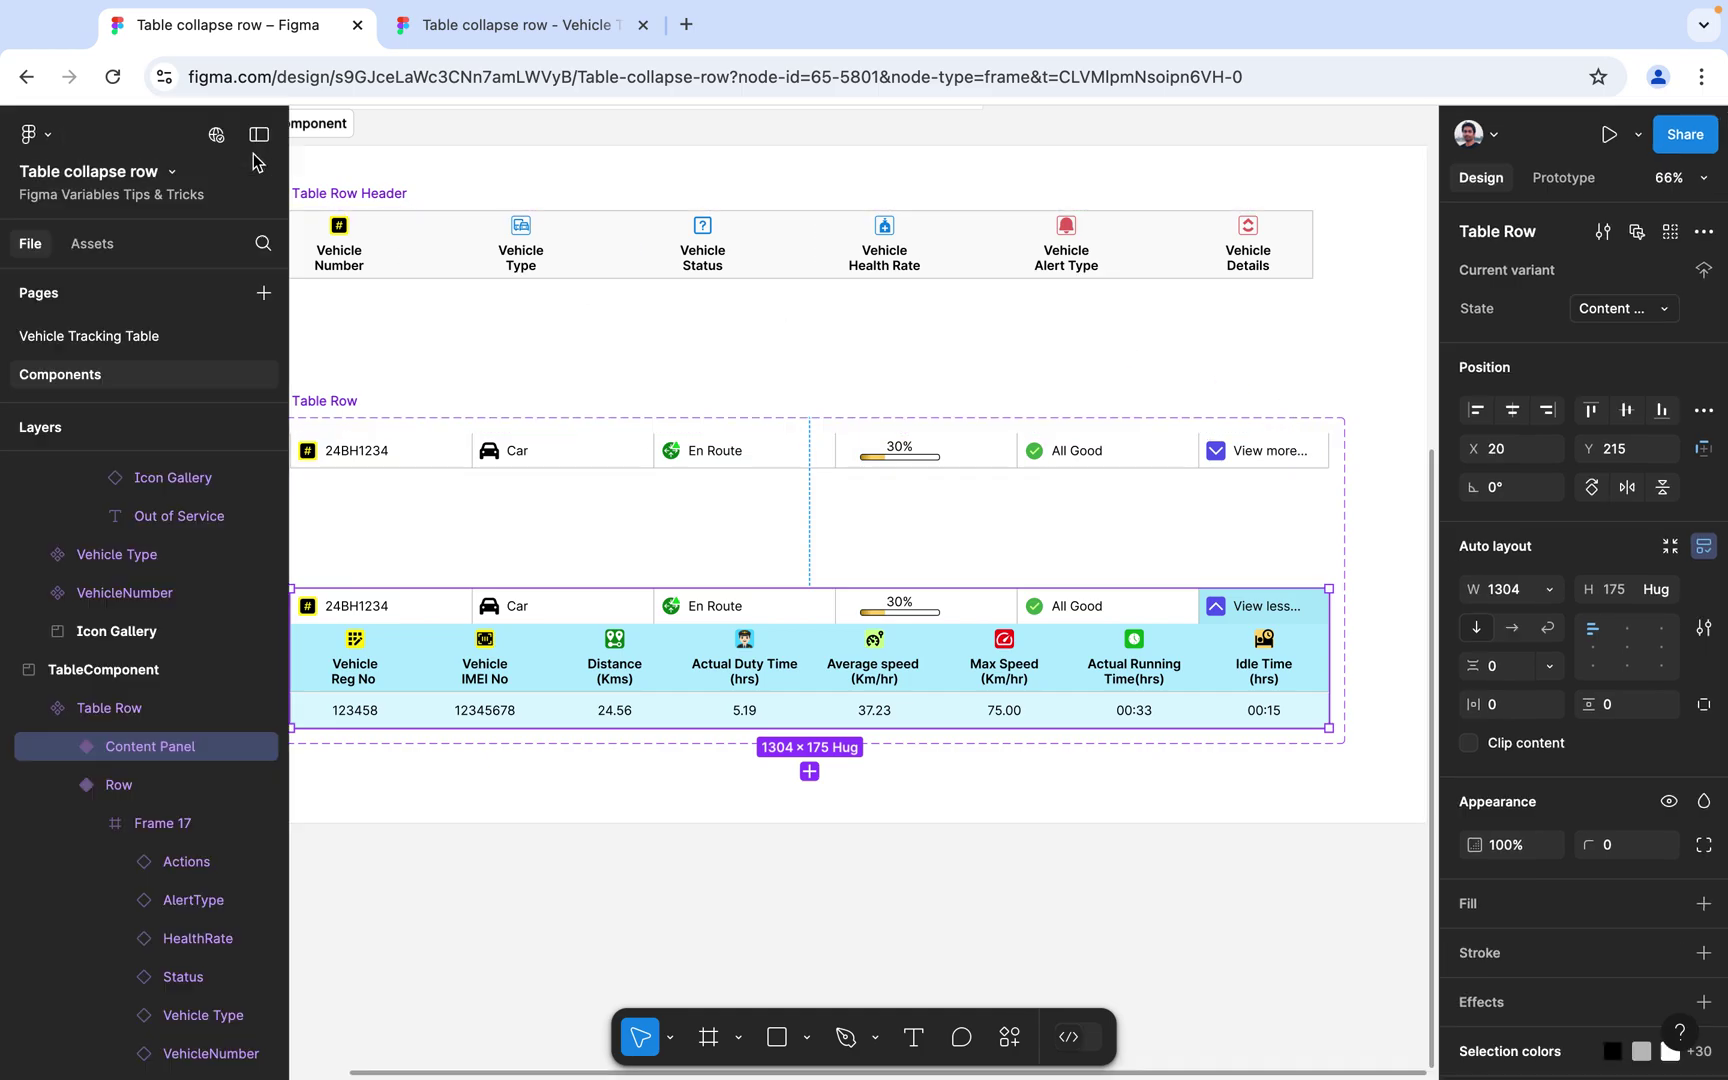
double_click(72, 336)
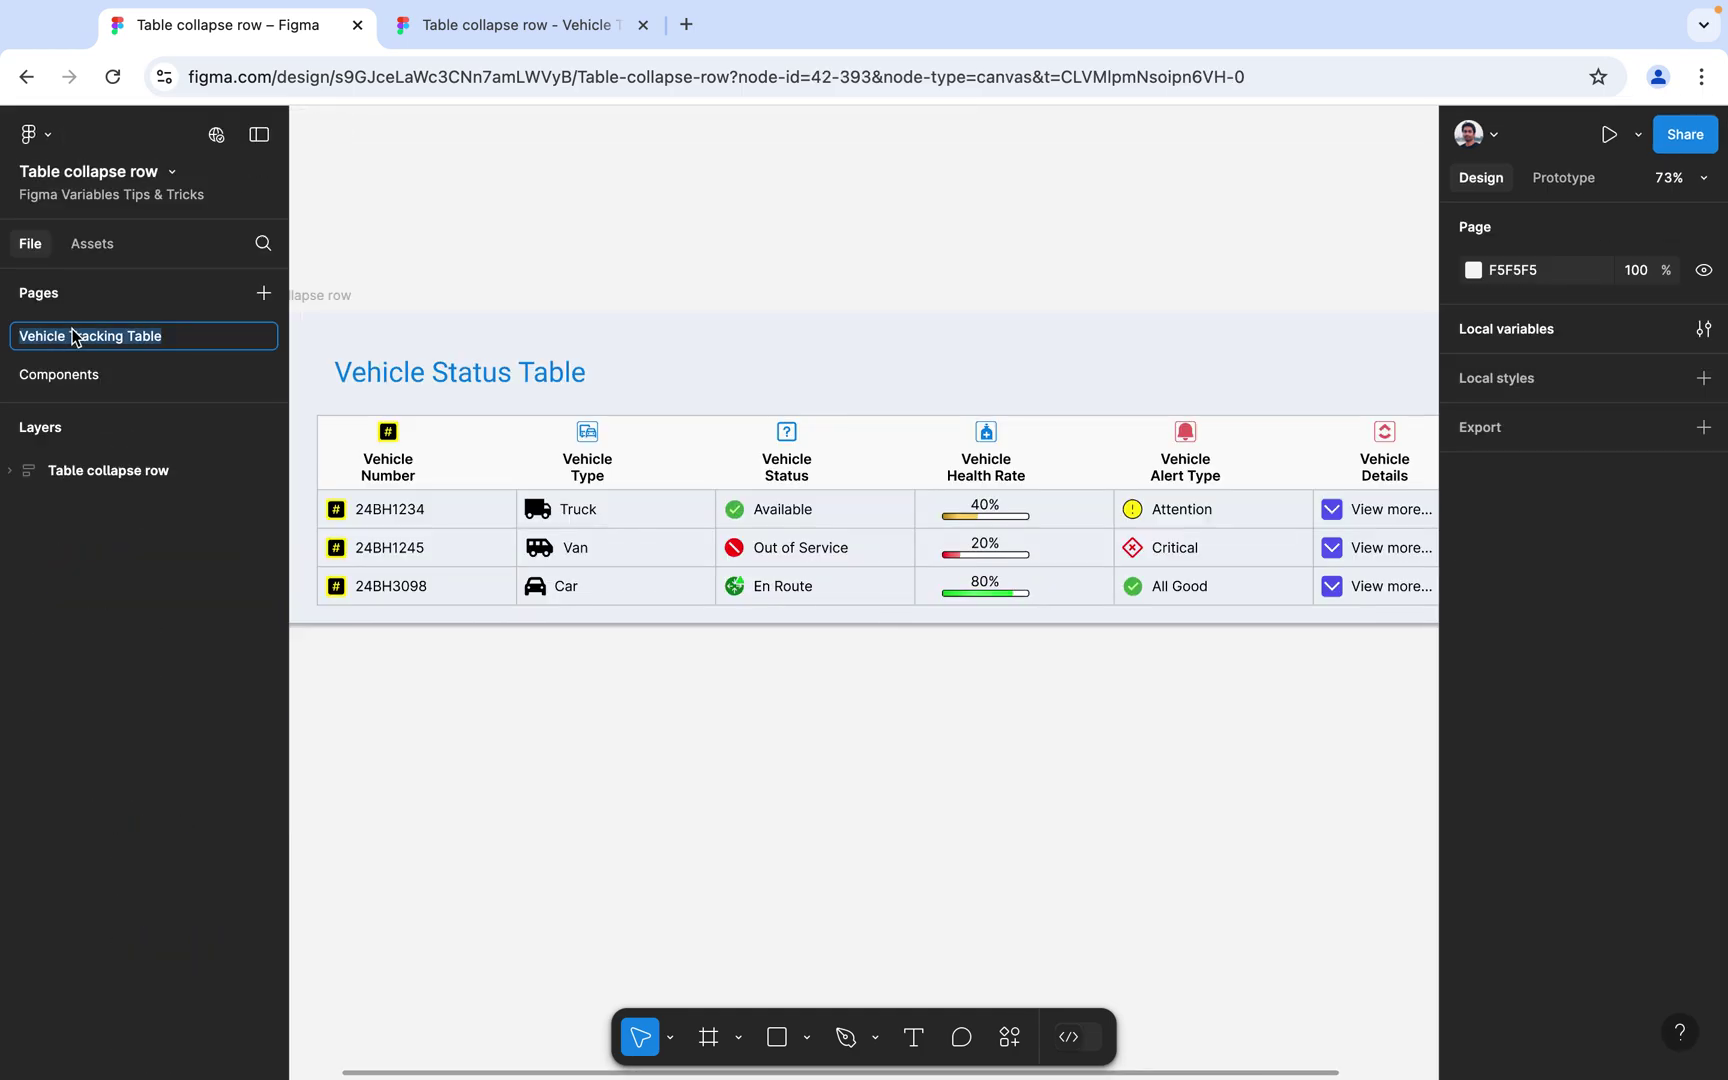
Select the first table row instance and turn on its Content Panel toggle to show 24BH1234 details.
left_click(482, 236)
left_click(259, 134)
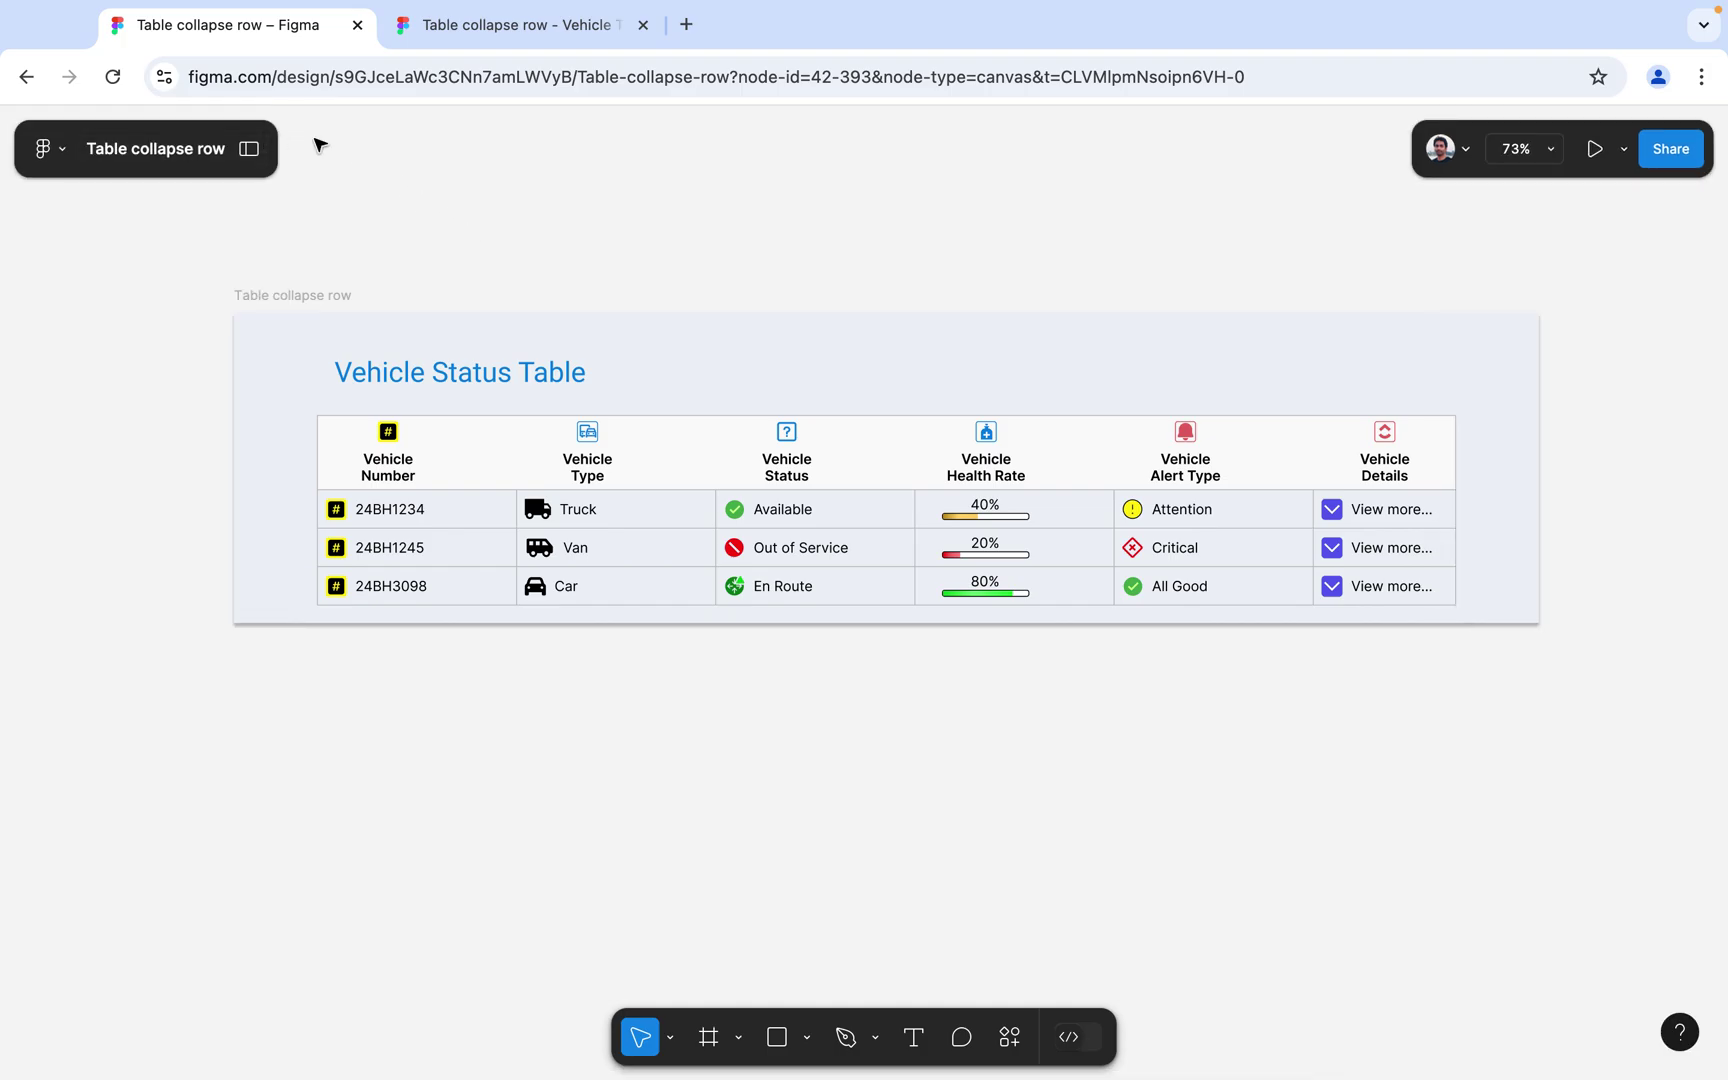
double_click(391, 508)
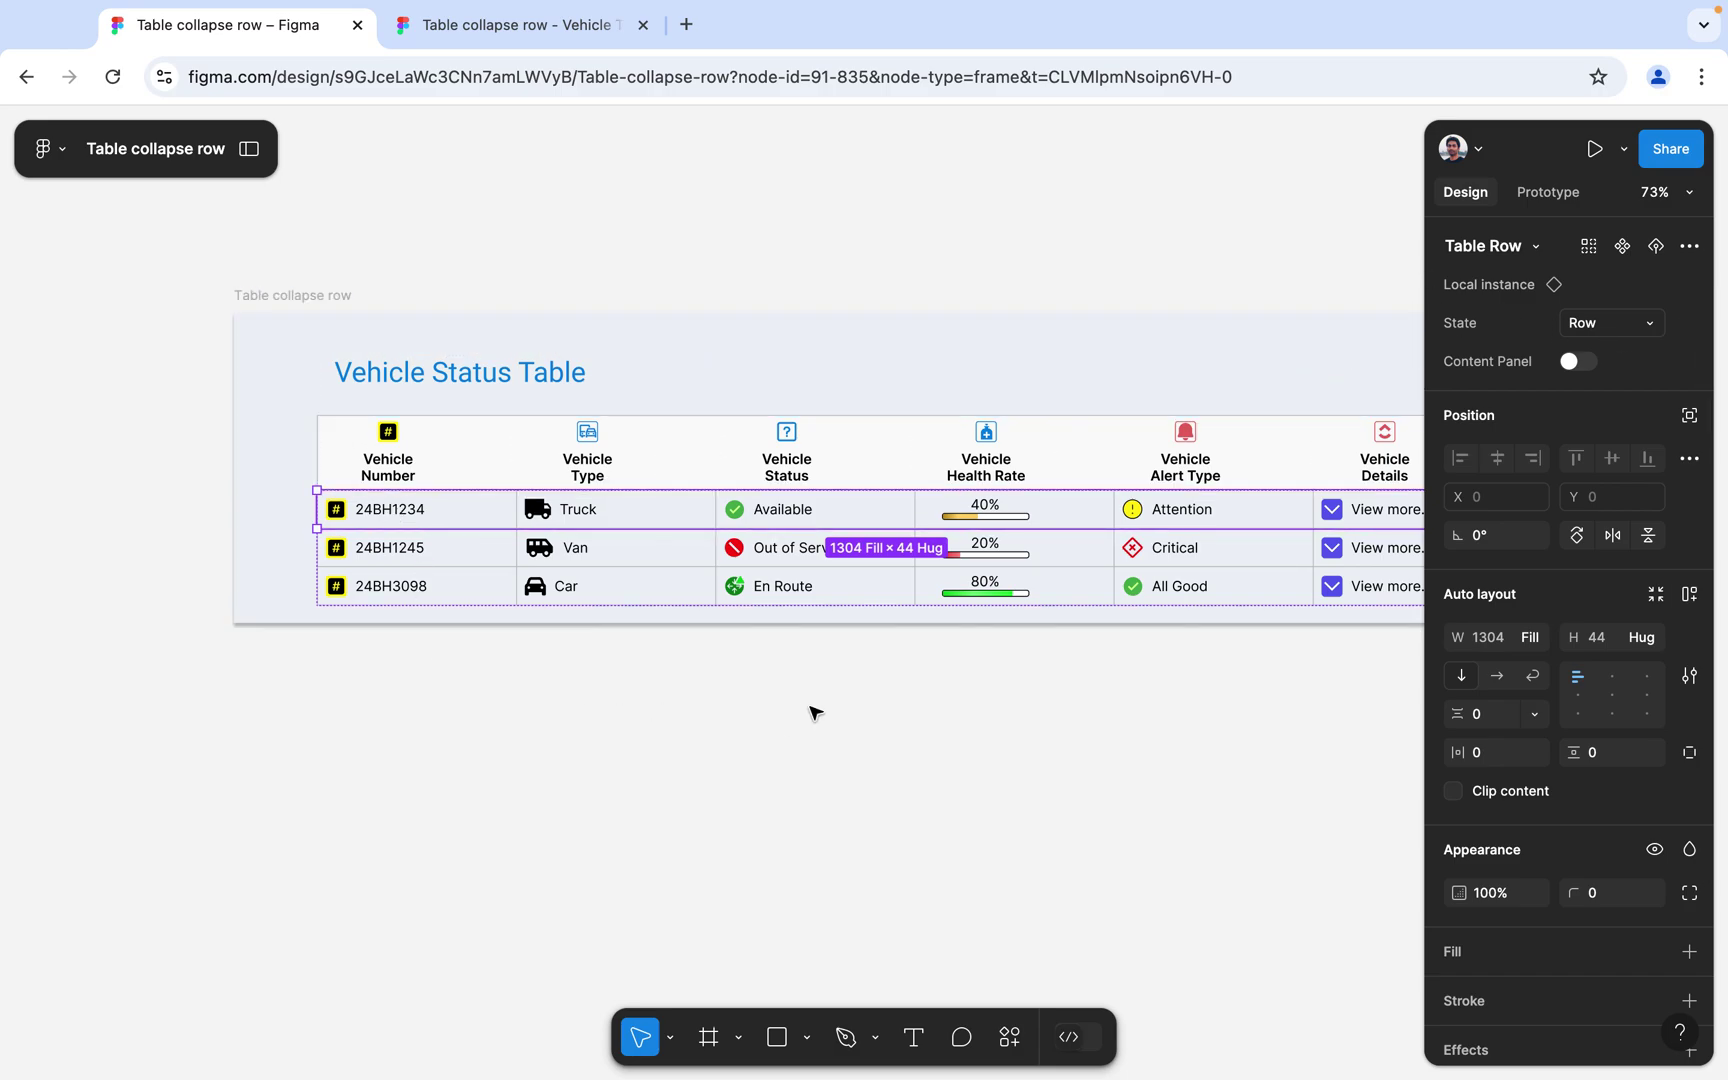
left_click_drag(939, 705, 814, 719)
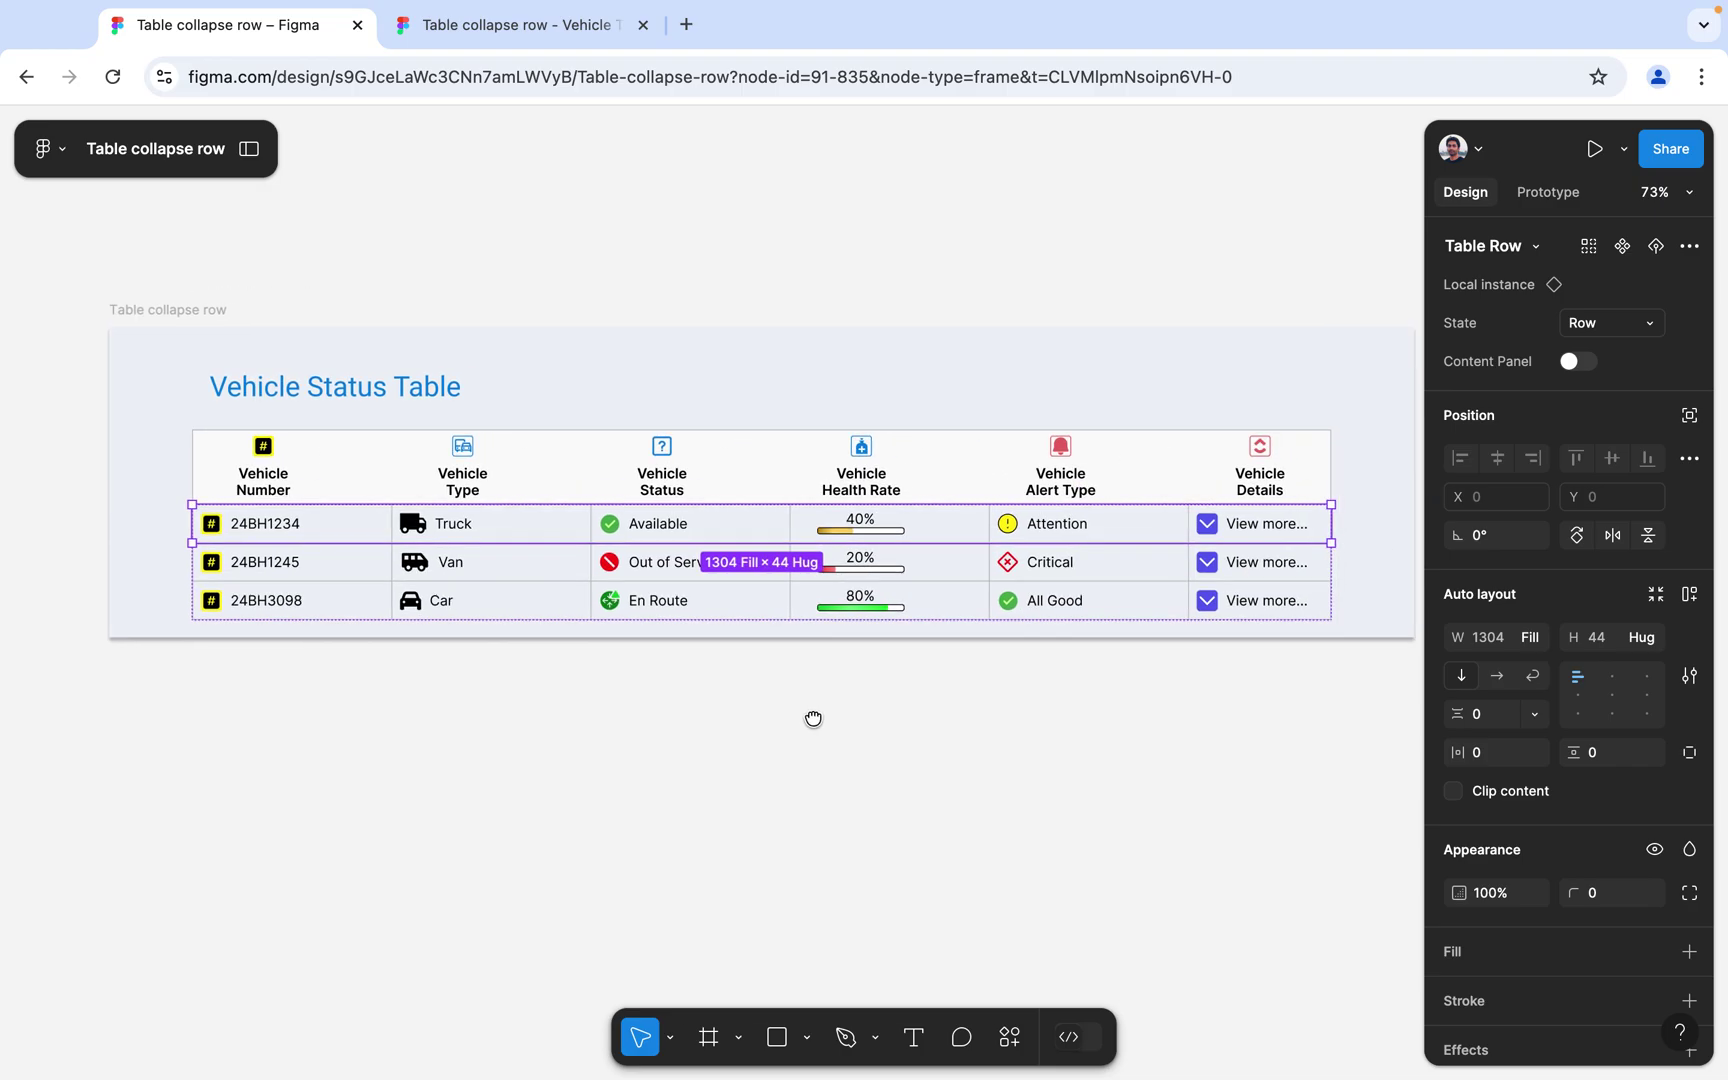
left_click(1590, 367)
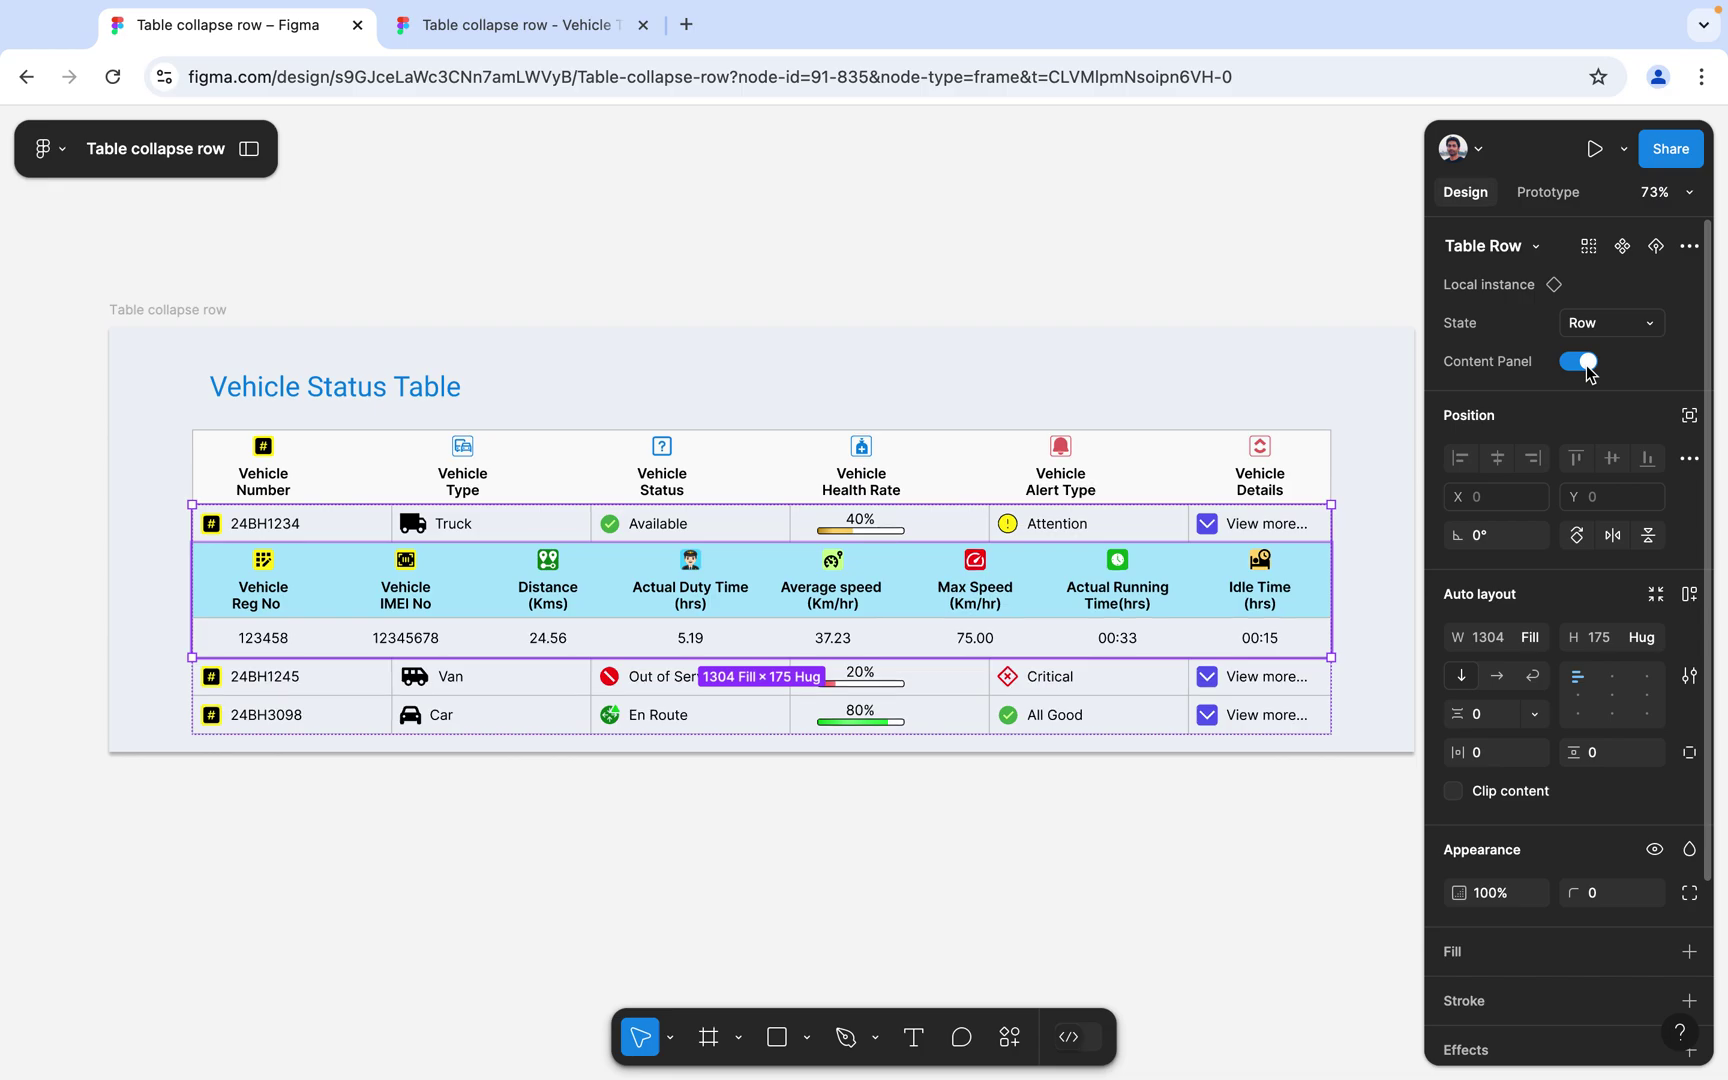
double_click(252, 640)
double_click(252, 640)
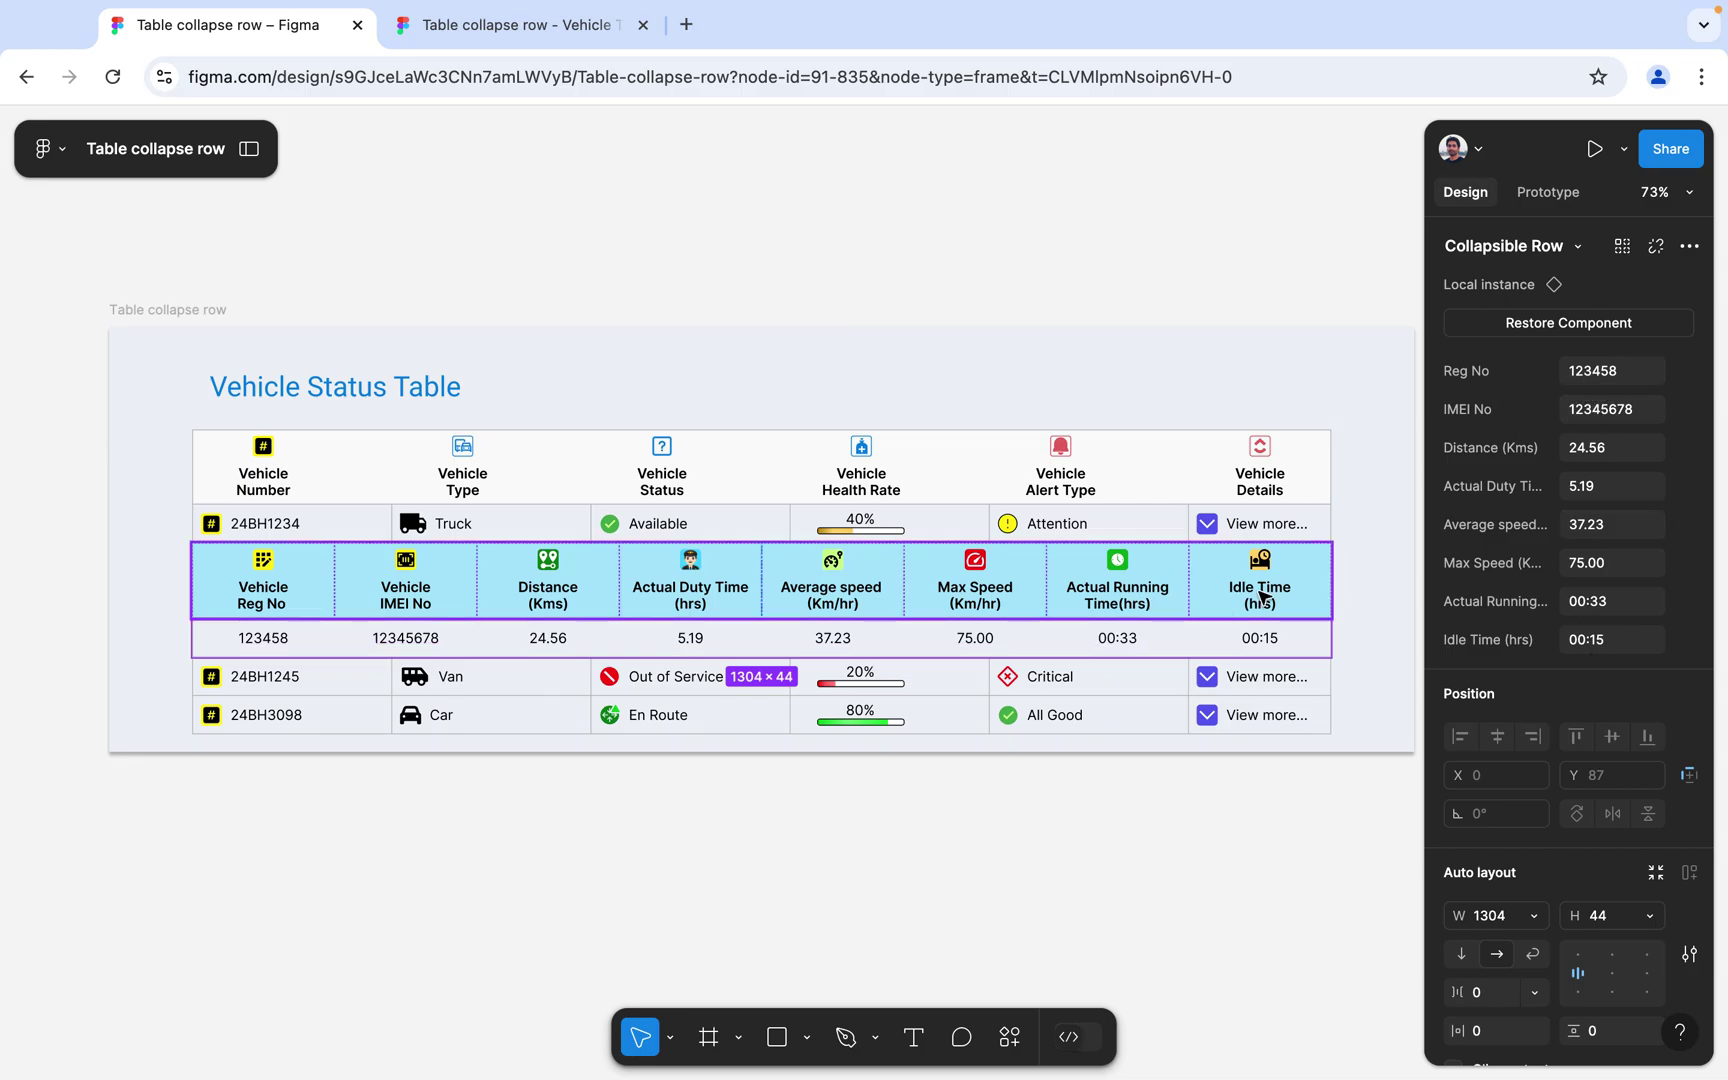
left_click(302, 527)
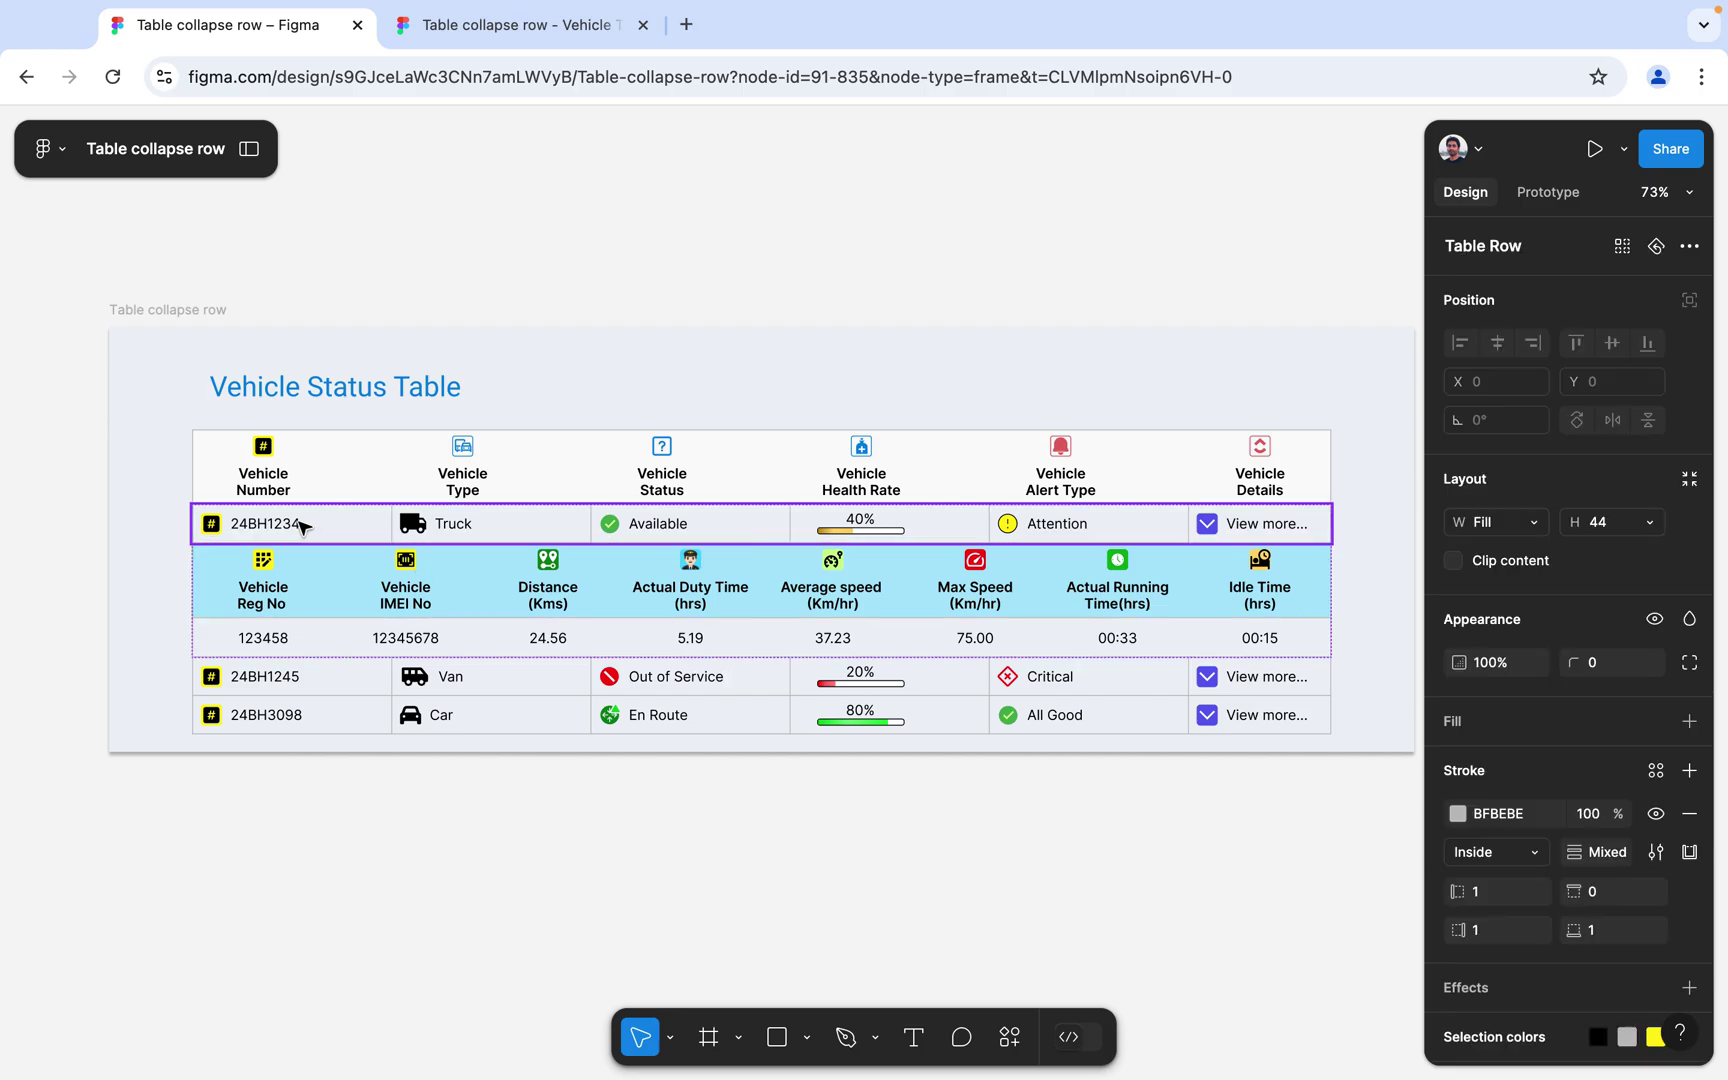
left_click(302, 527)
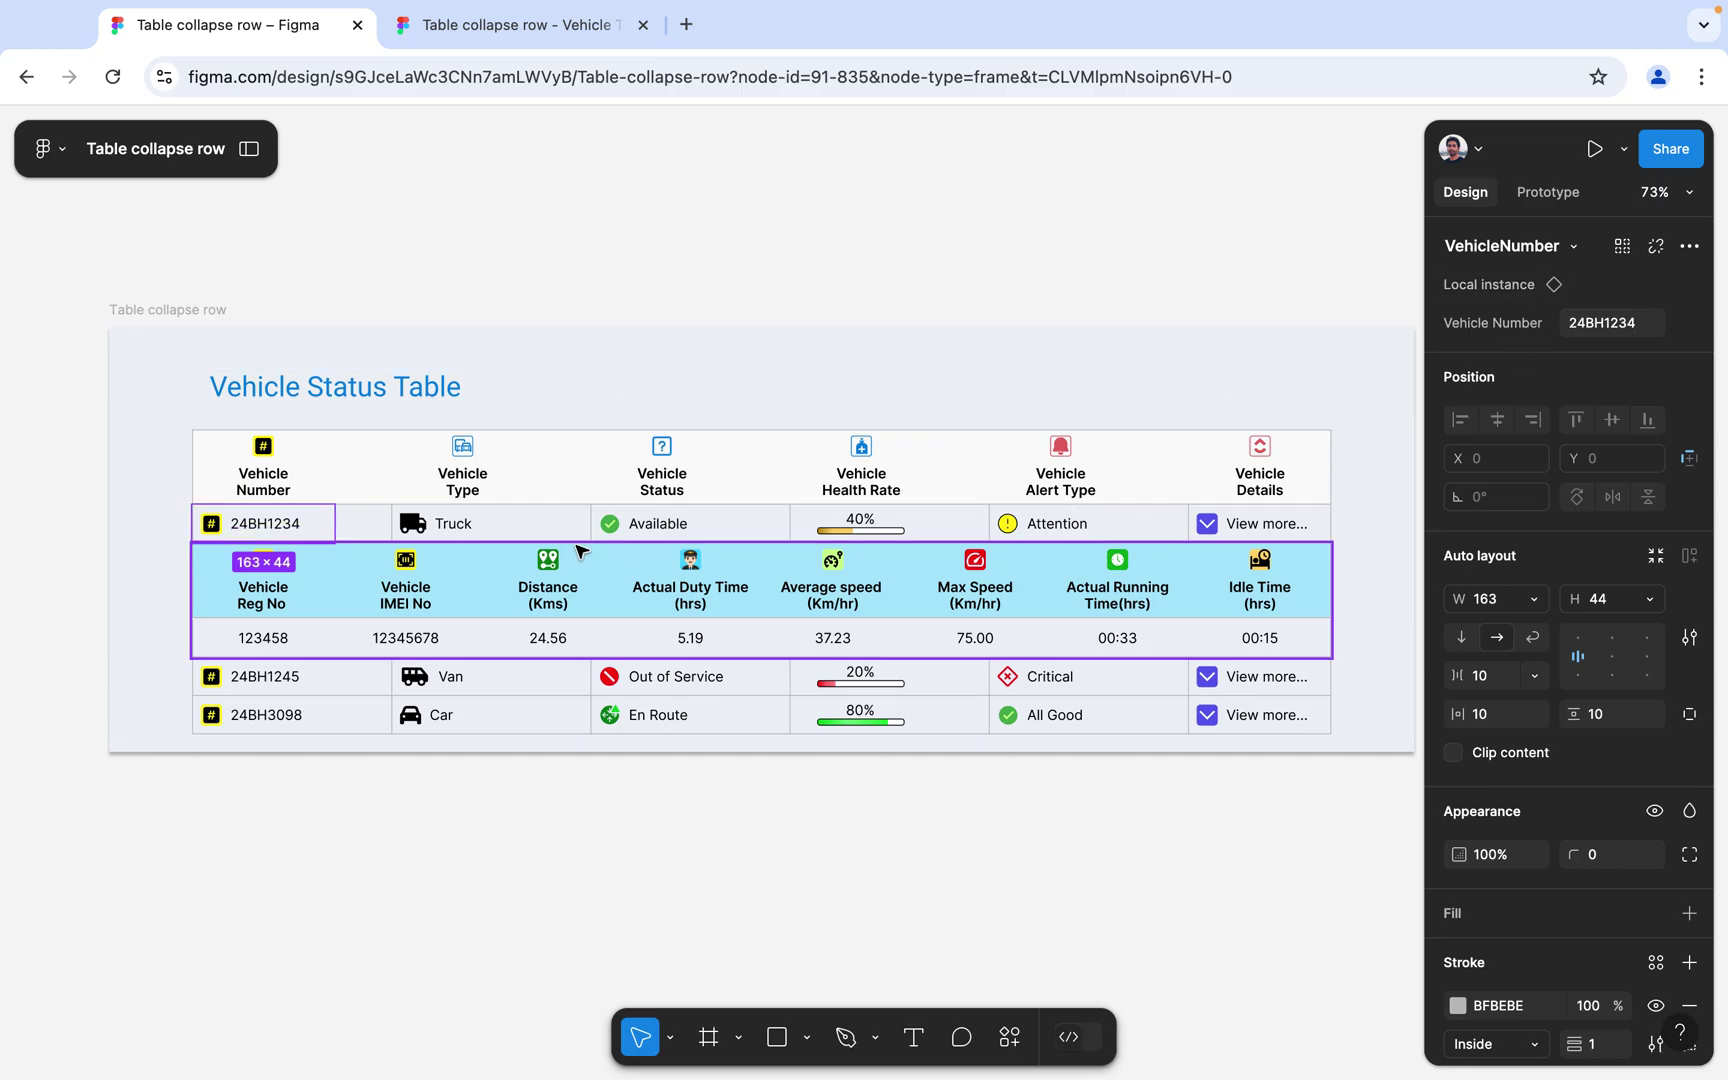
left_click(494, 526)
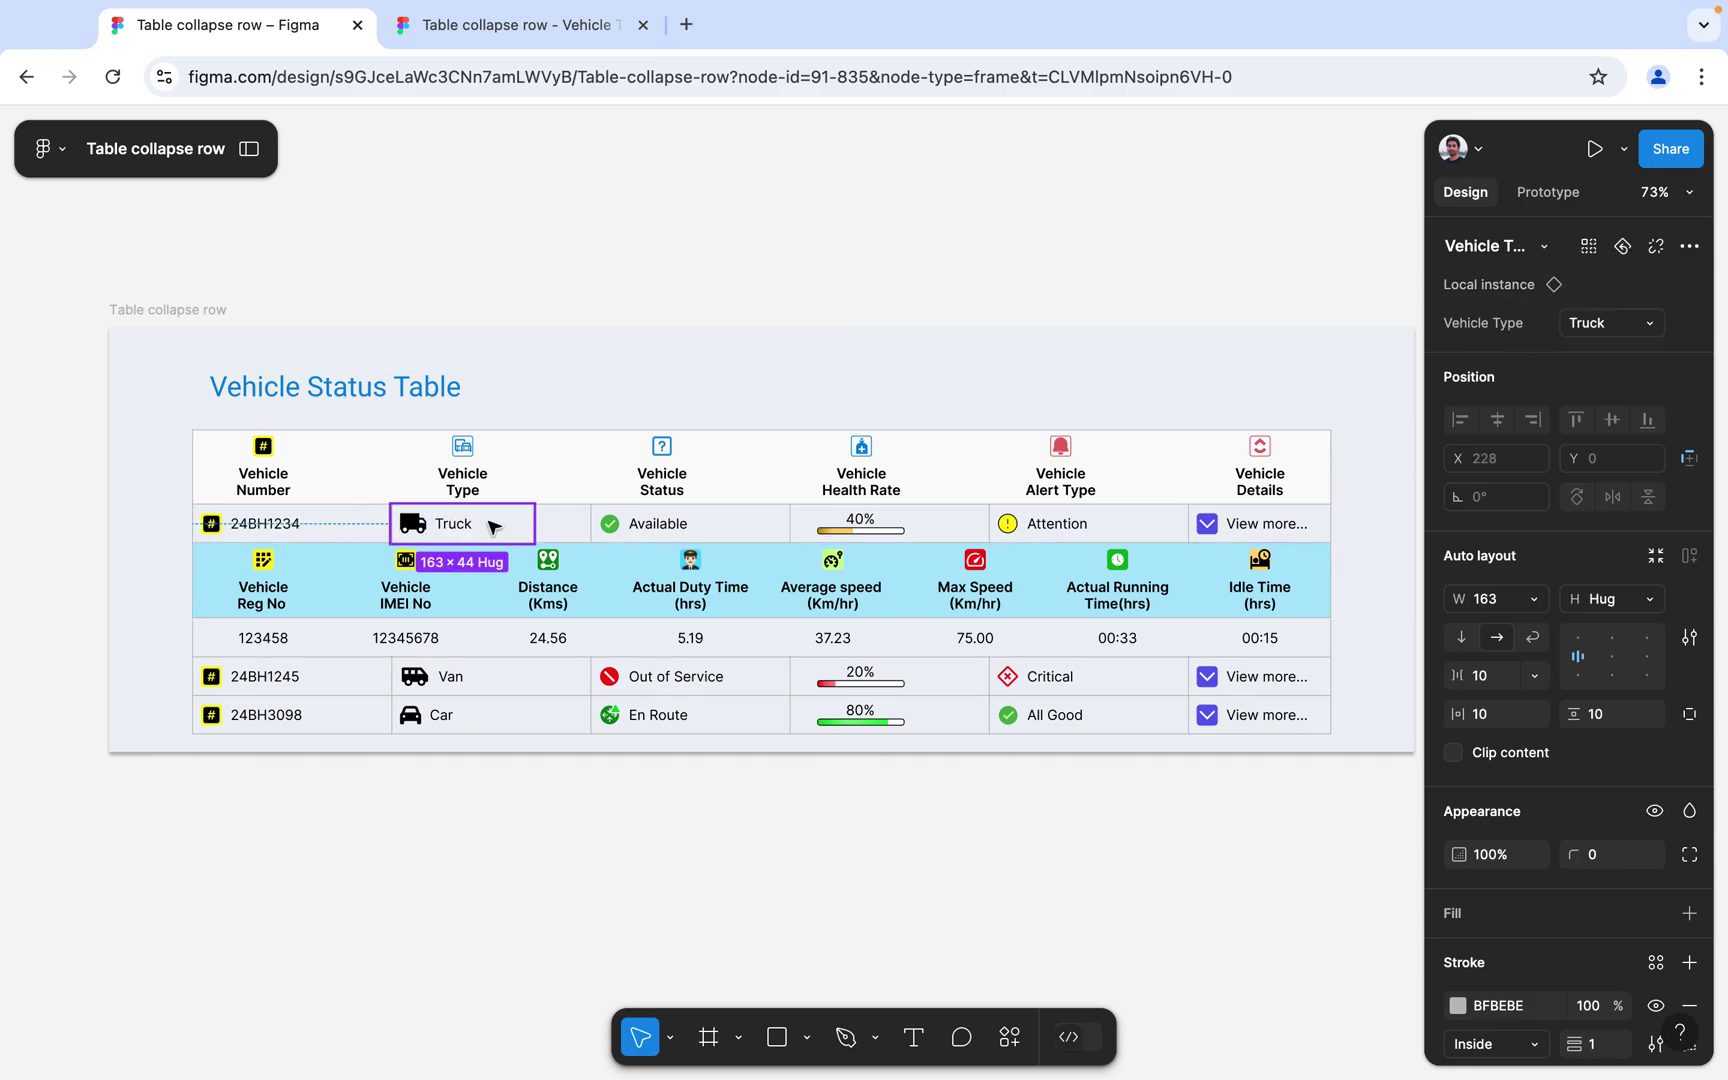
left_click(1650, 324)
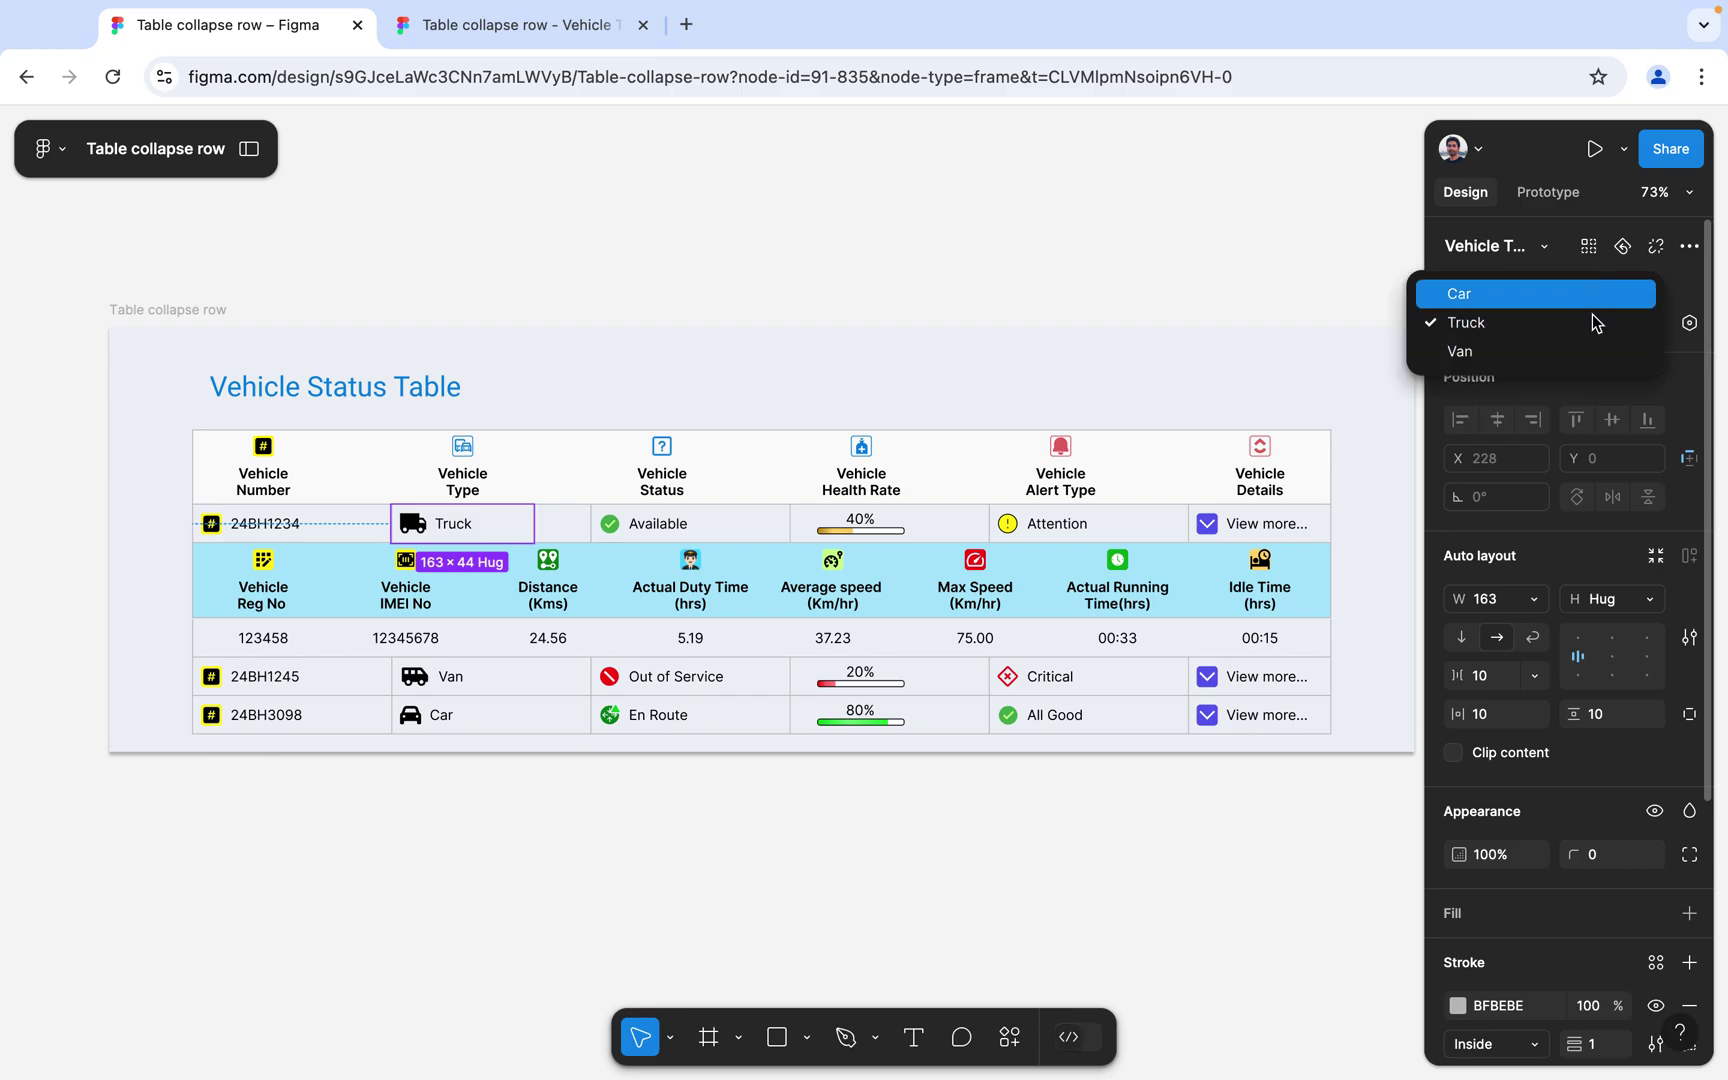
left_click(690, 532)
left_click(885, 530)
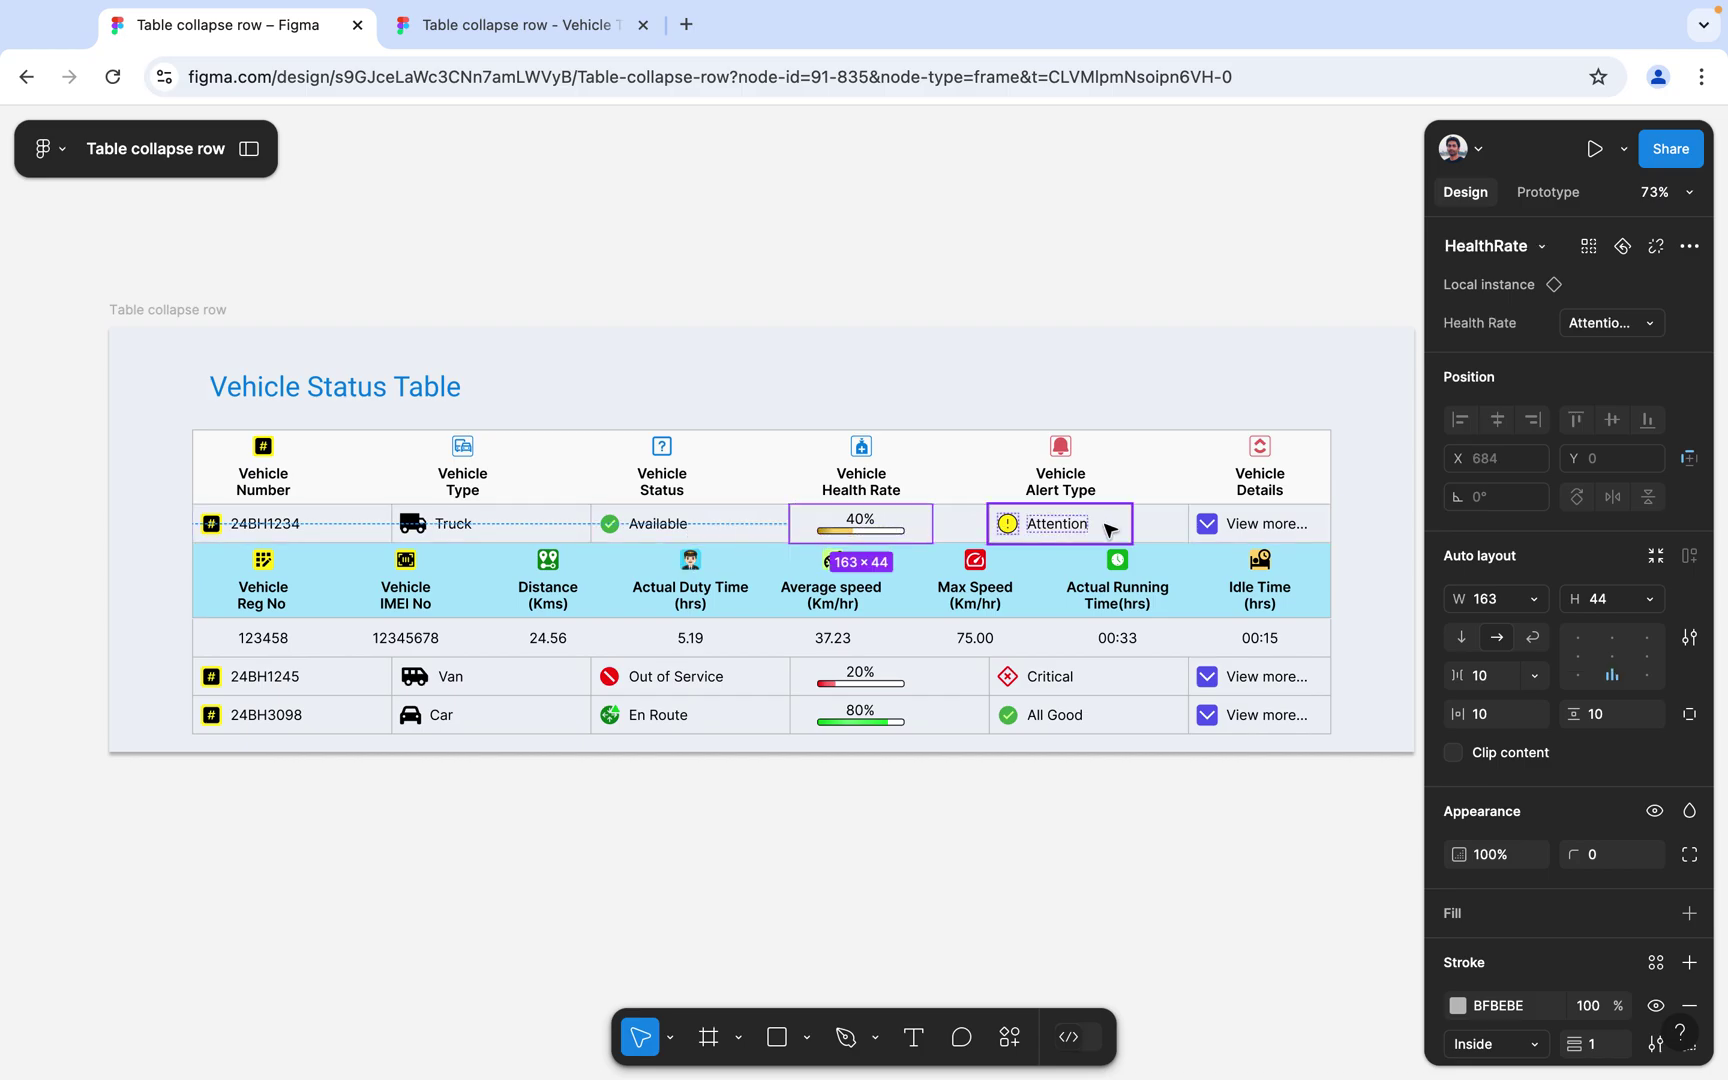
left_click(1040, 528)
left_click(1215, 527)
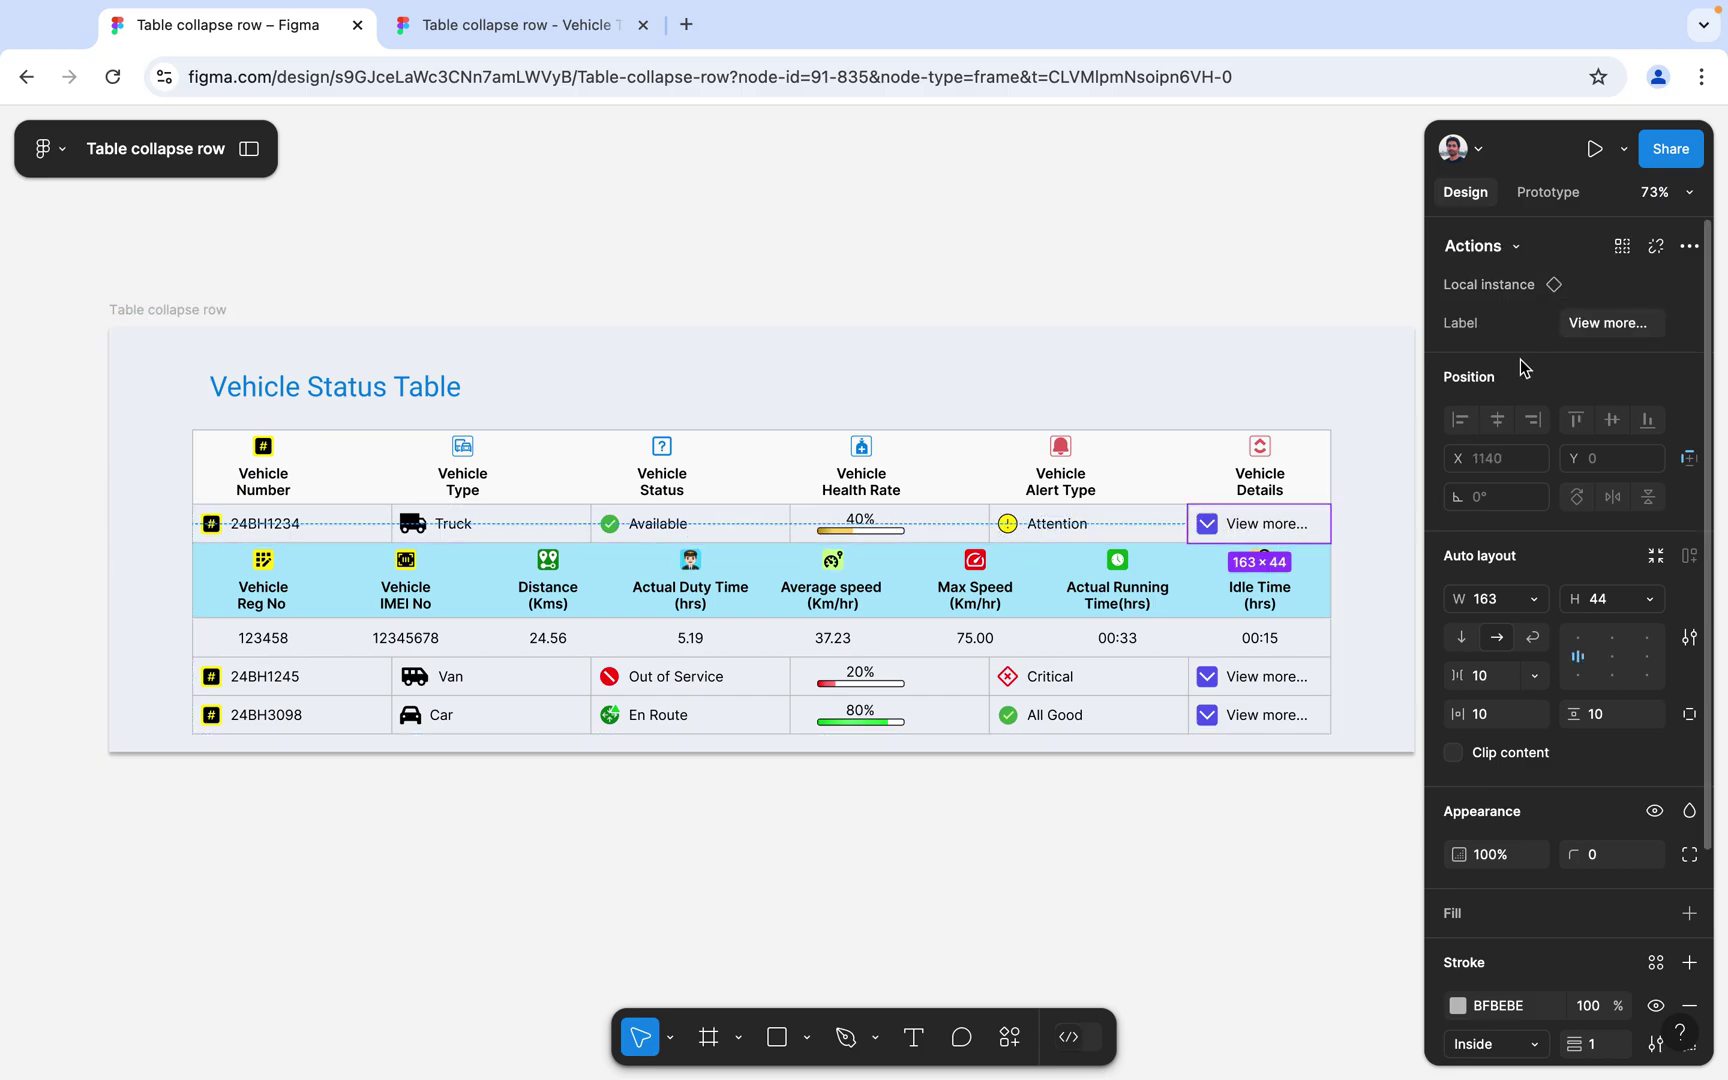
left_click(1600, 329)
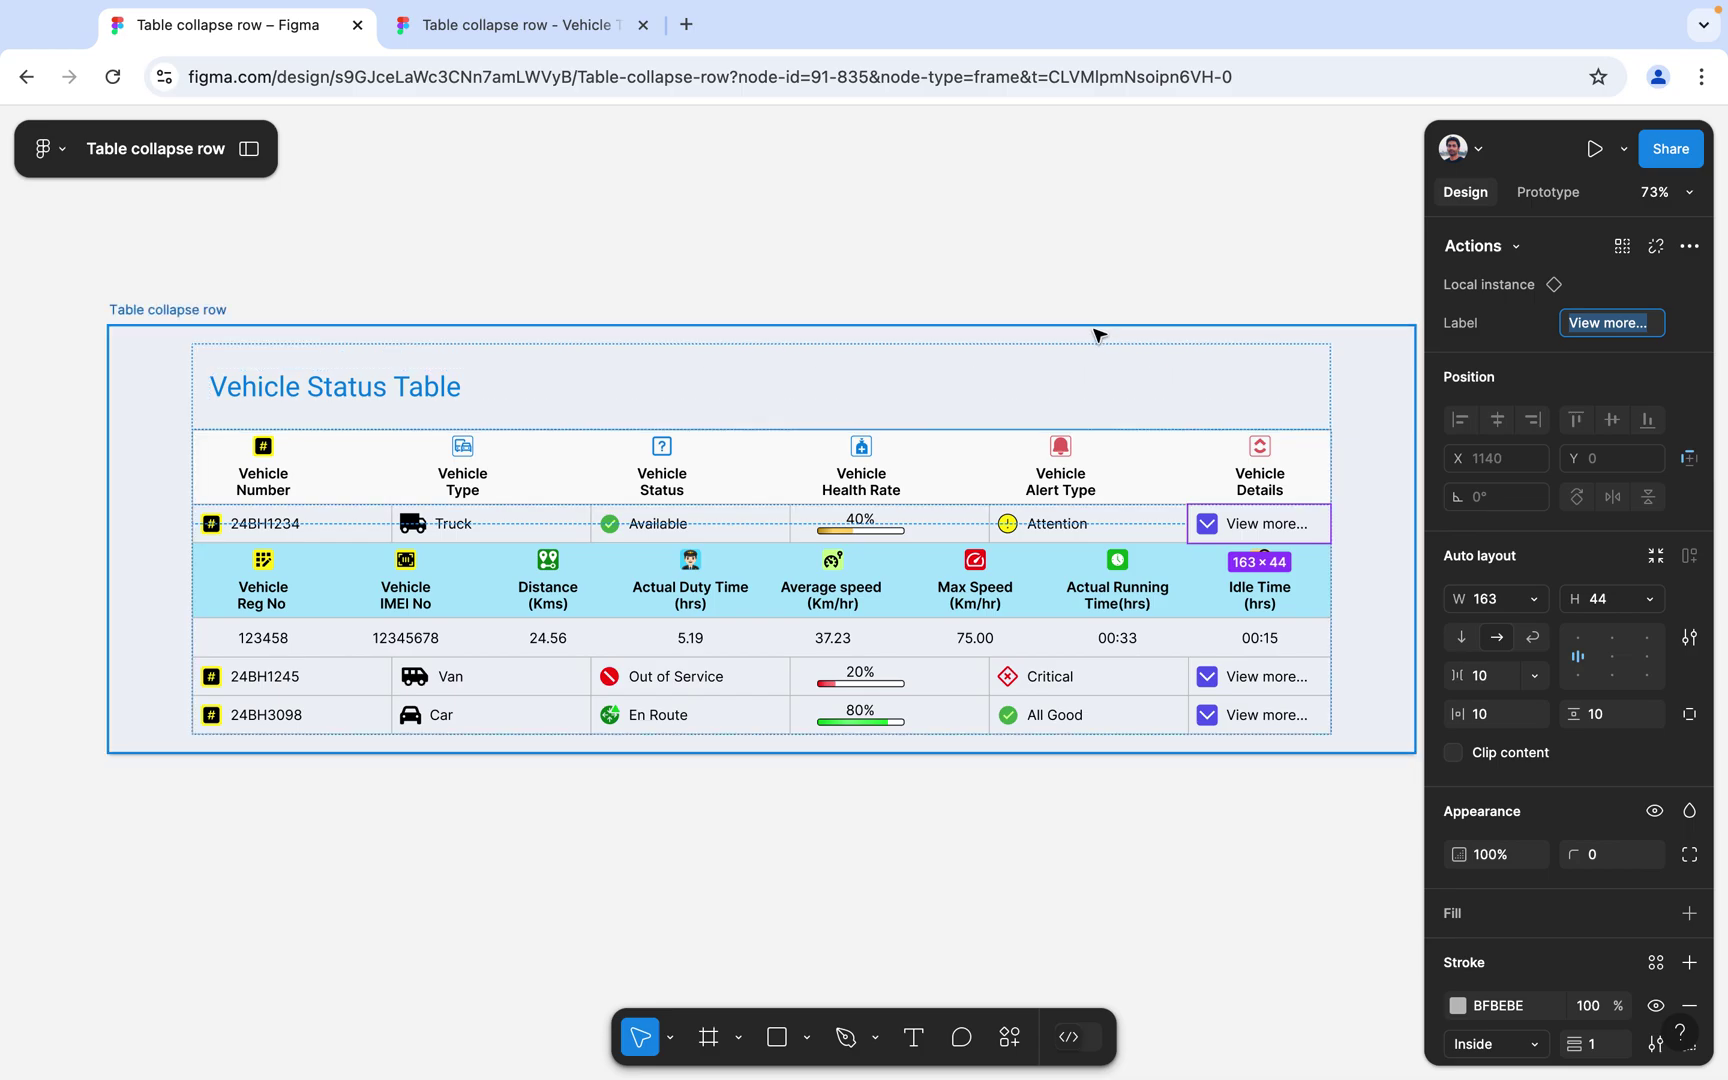
left_click(210, 523)
left_click(124, 806)
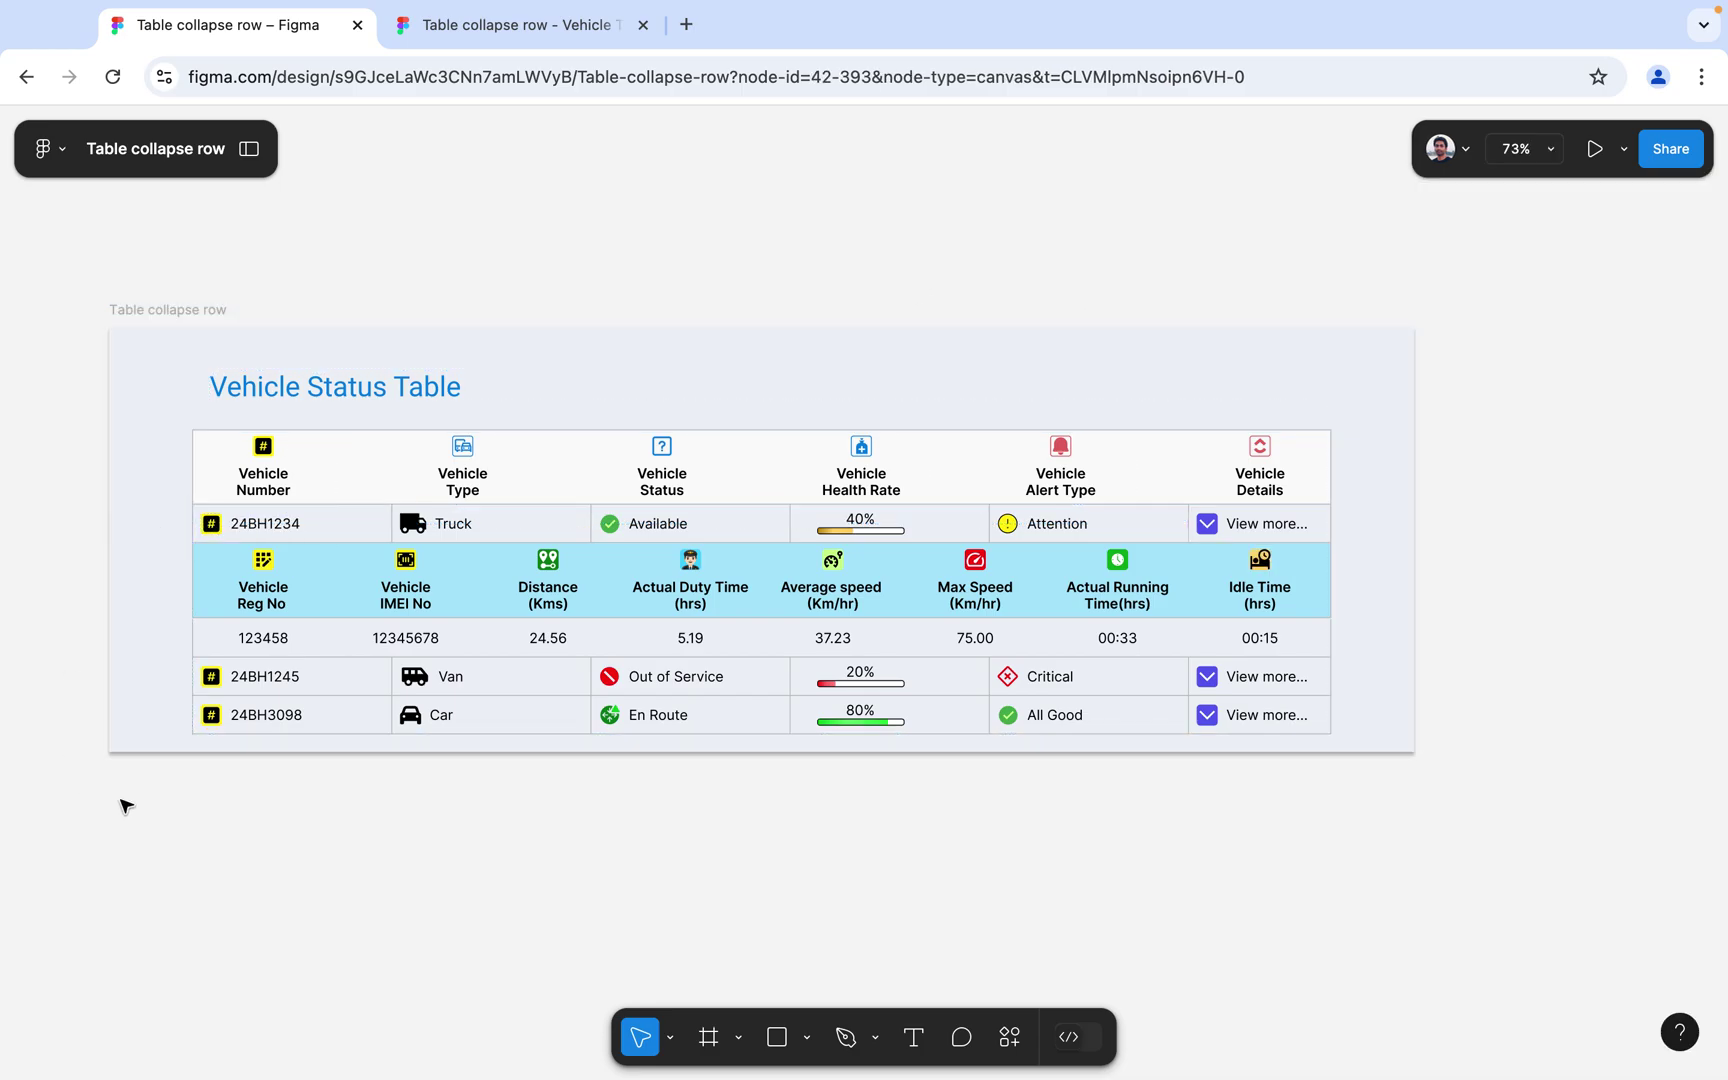
Turn off the 24BH1234 row's Content Panel toggle and select the Table Row frame in Layers.
double_click(252, 530)
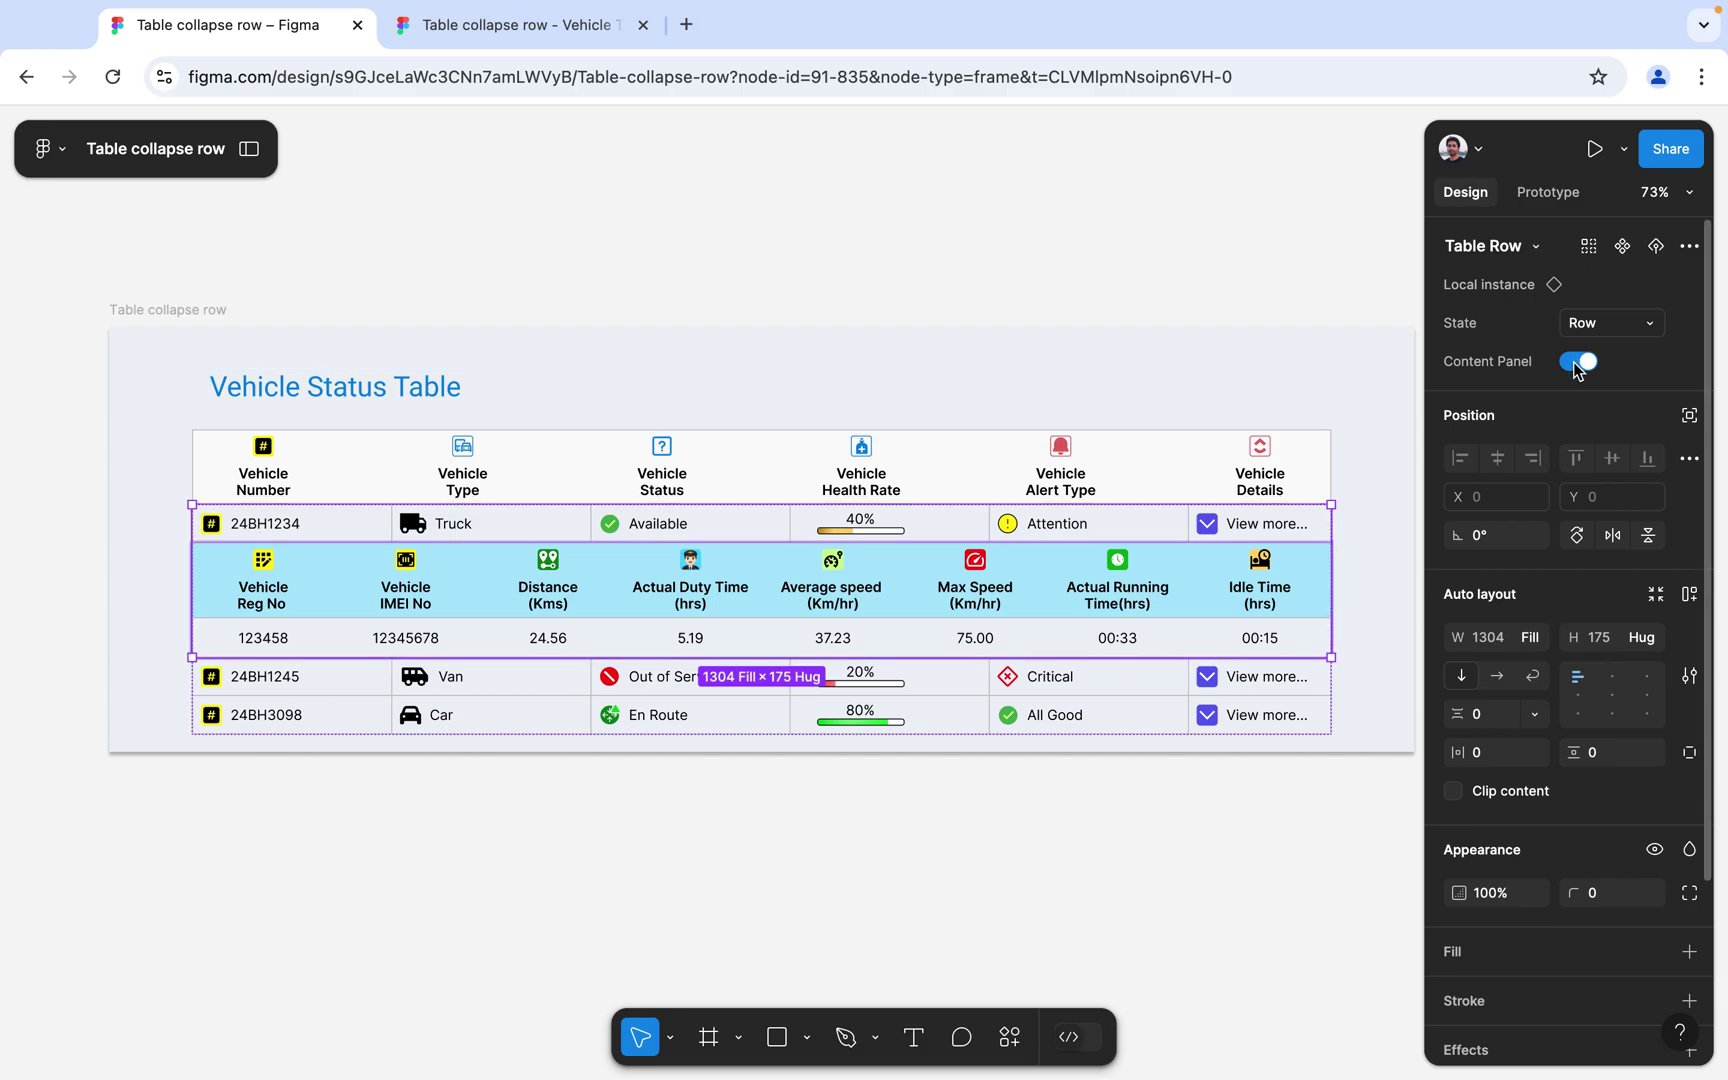
left_click(1577, 364)
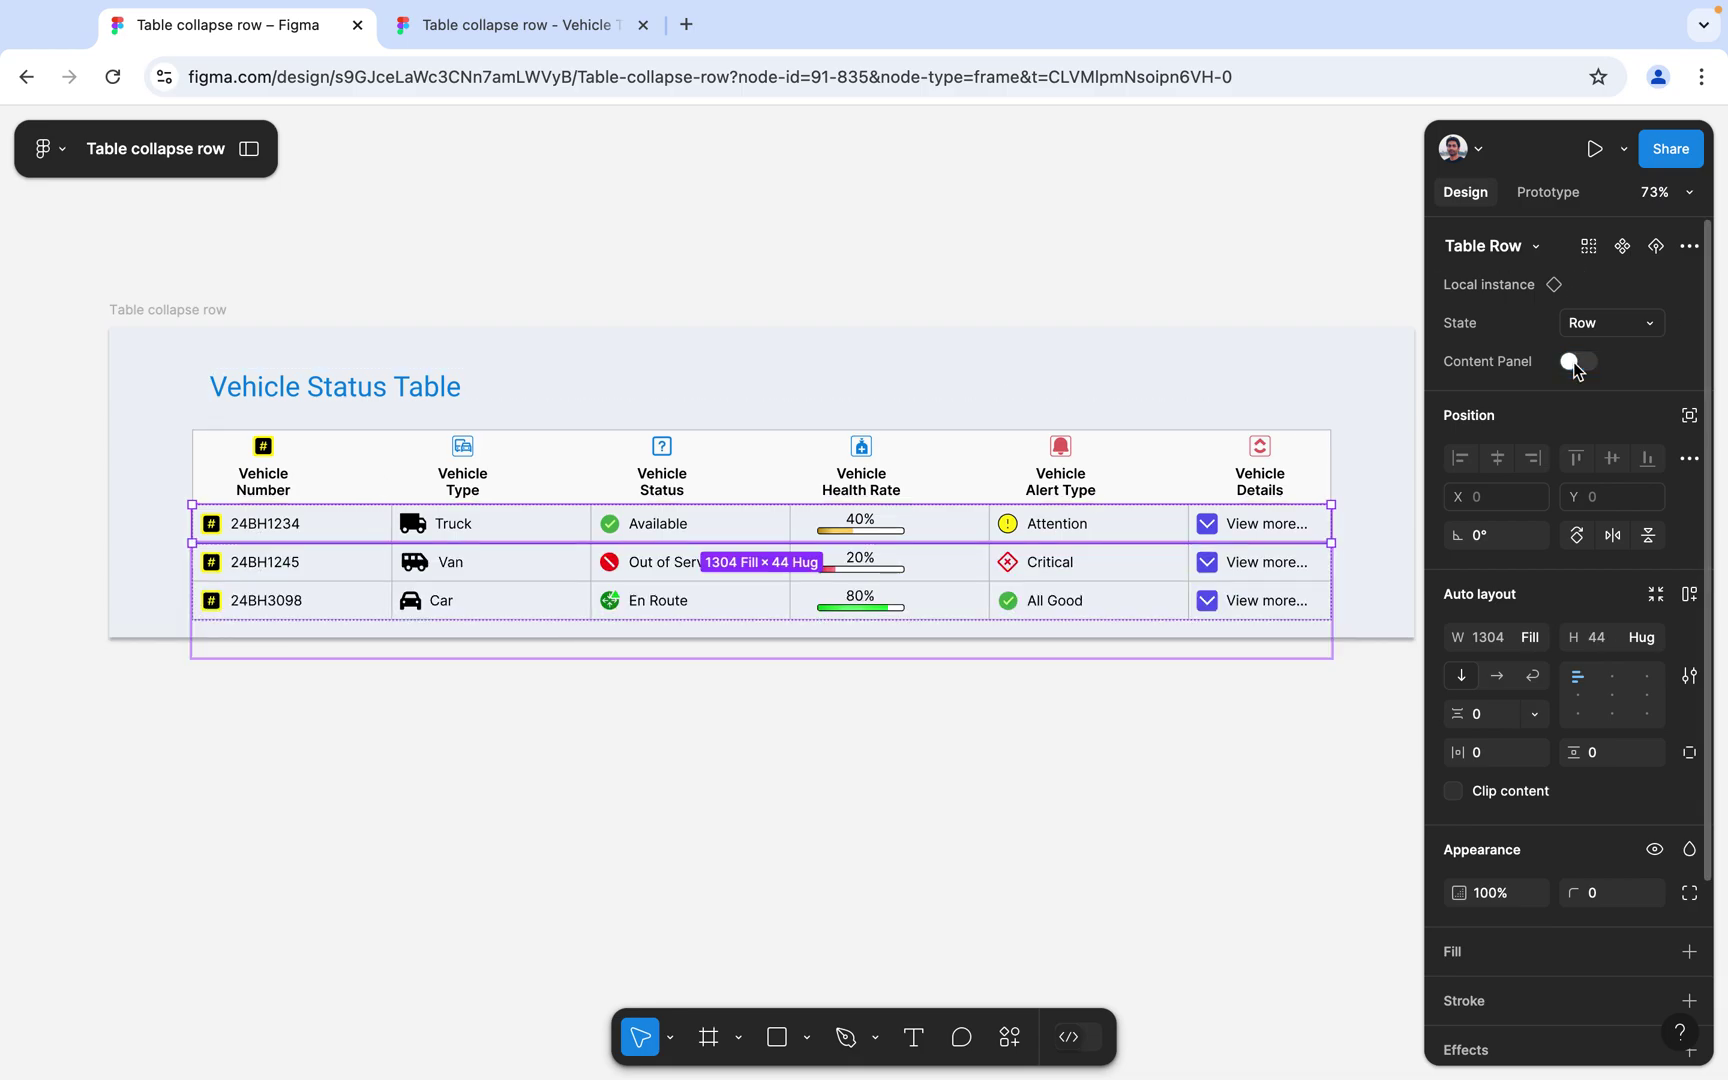
left_click(249, 149)
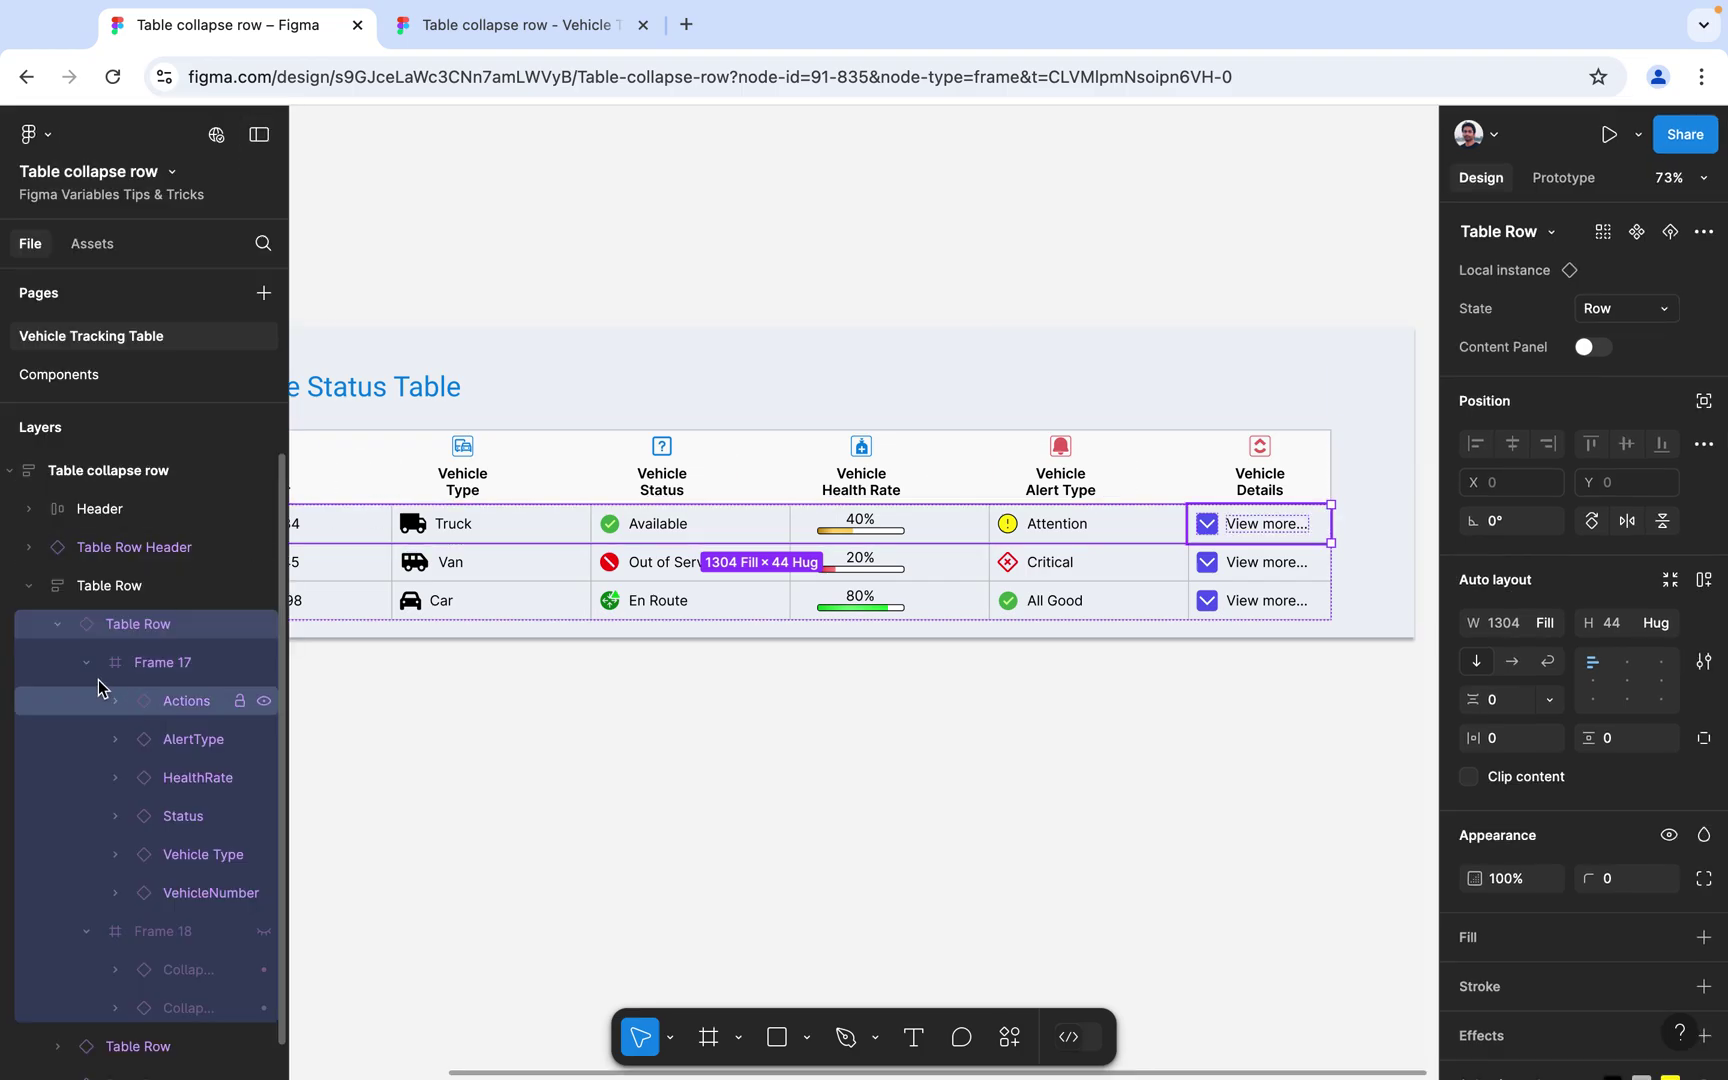
left_click(86, 587)
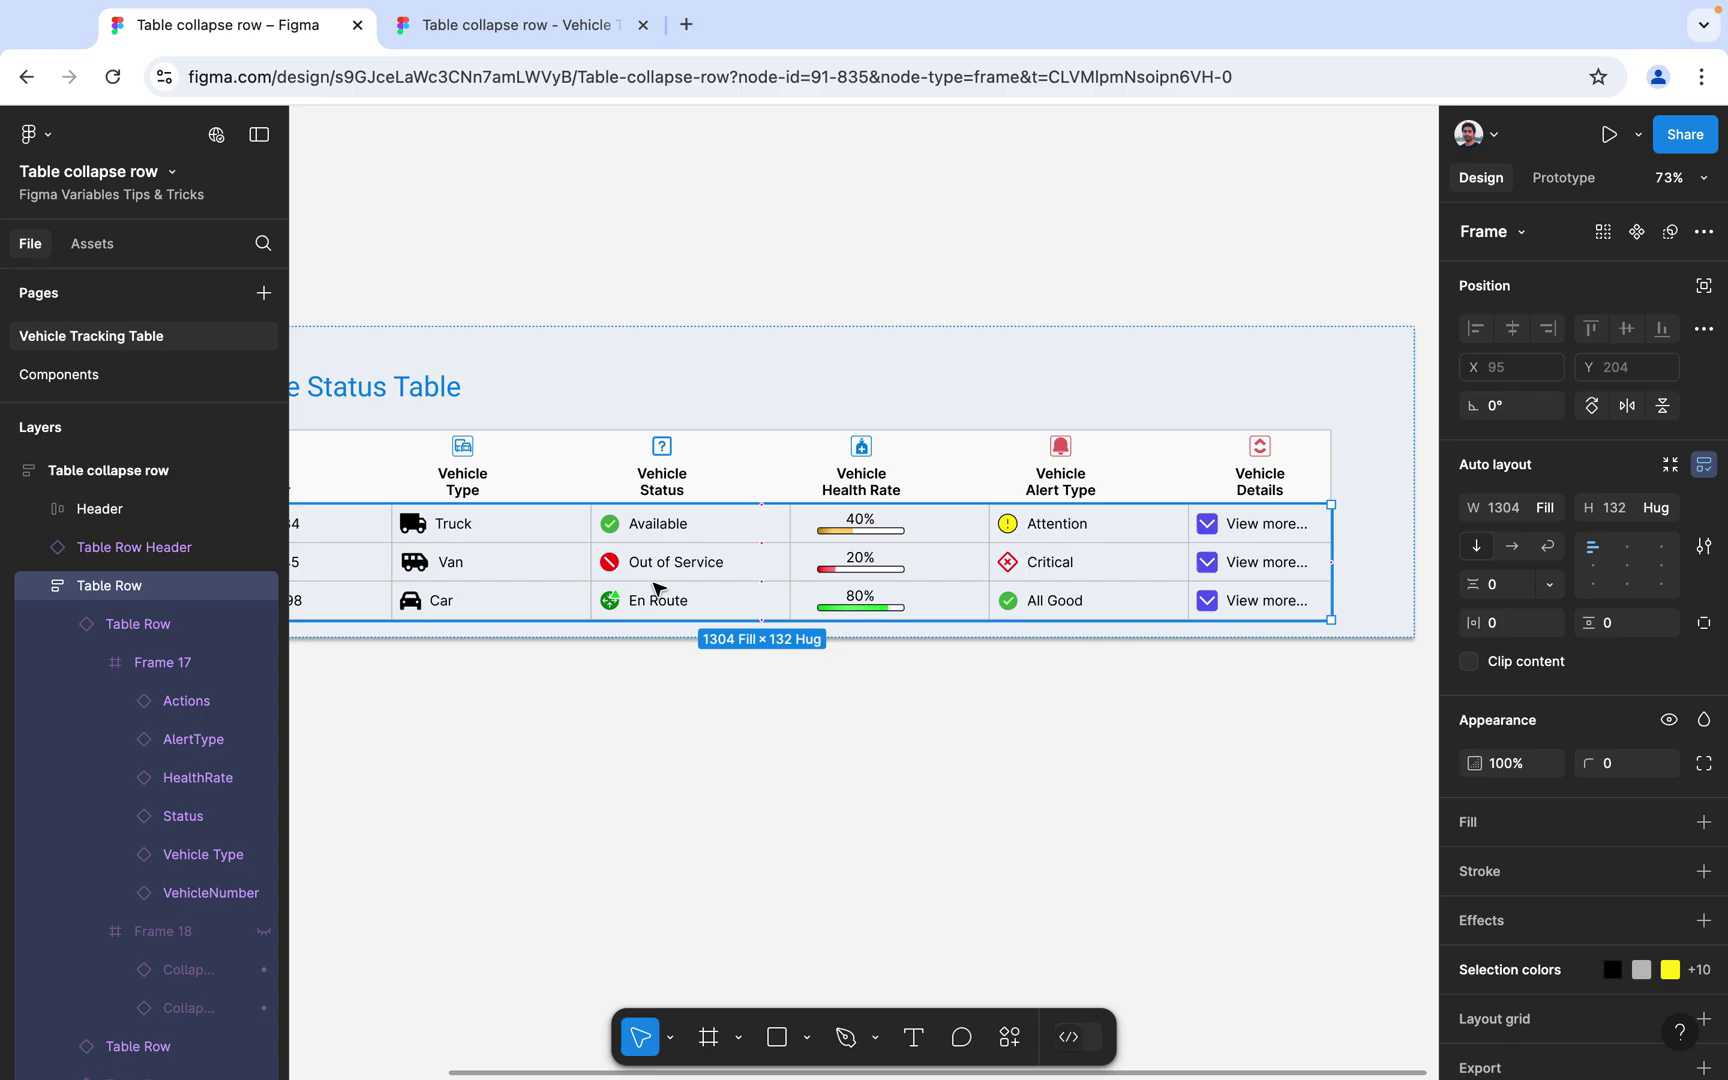
In the prototype, expand and collapse the first, 24BH1245 and 24BH3098 rows, then return to the design file.
left_click(456, 44)
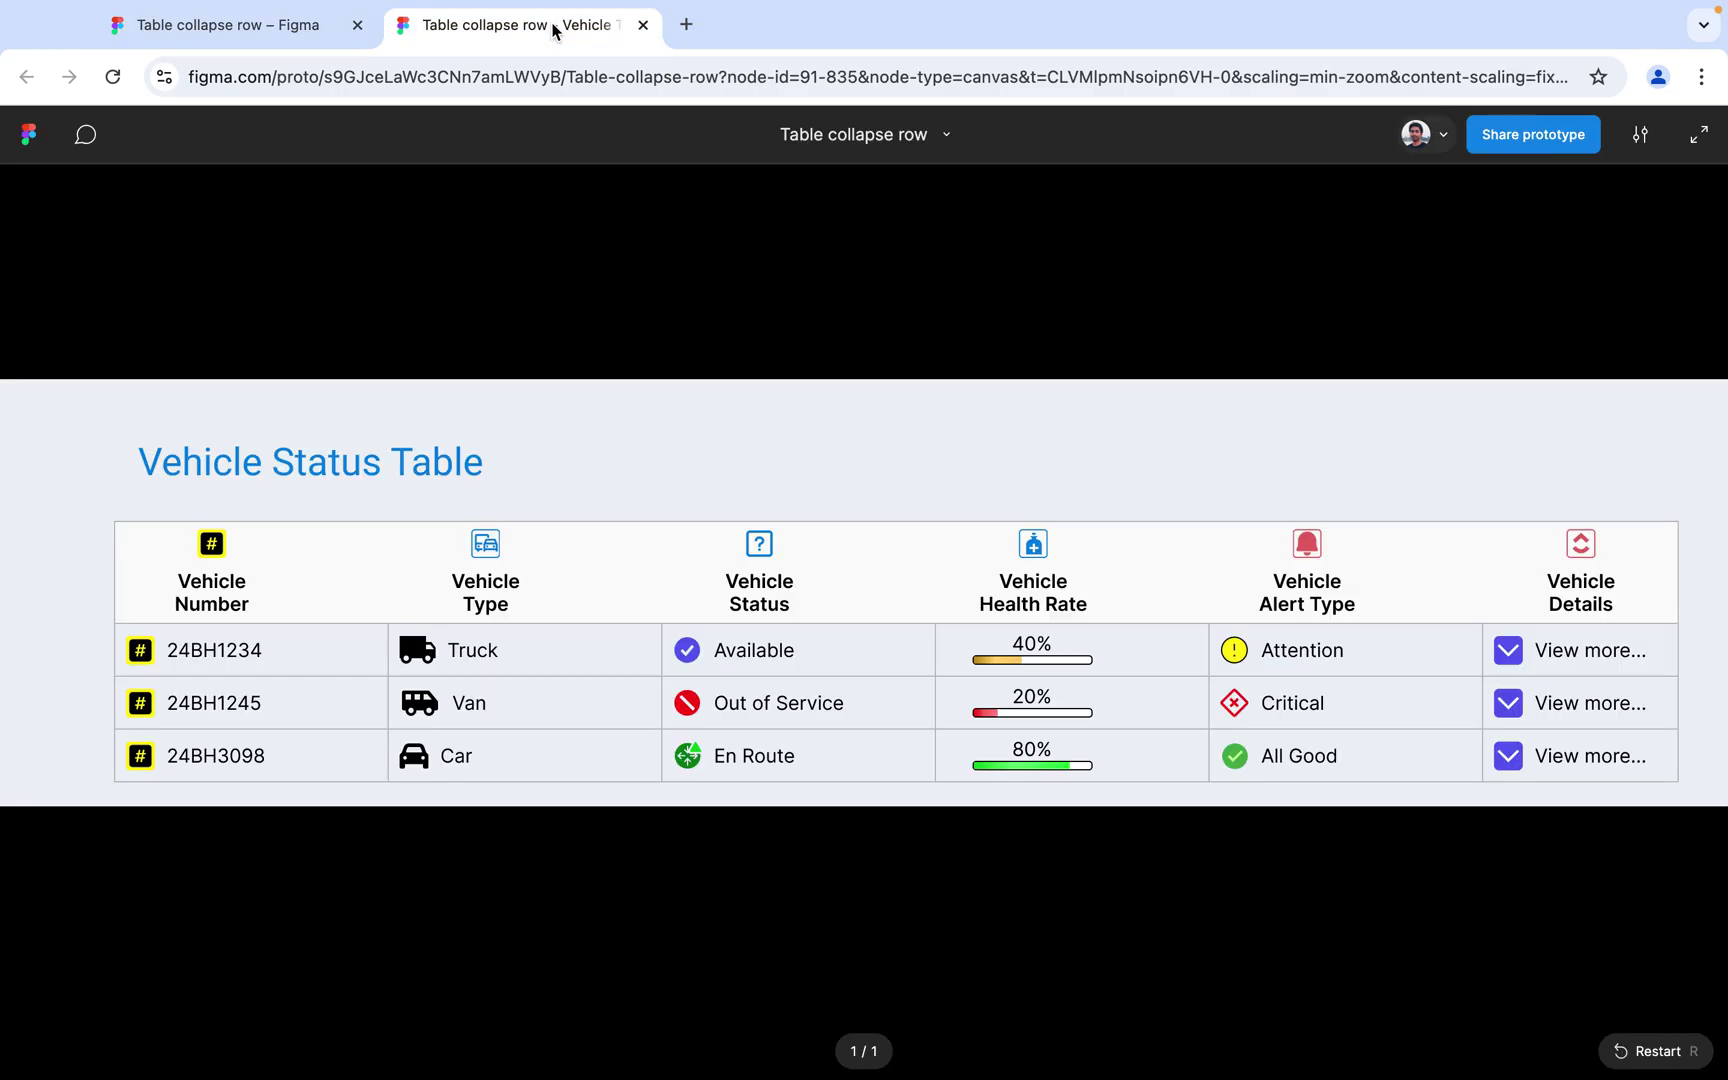
left_click(1512, 652)
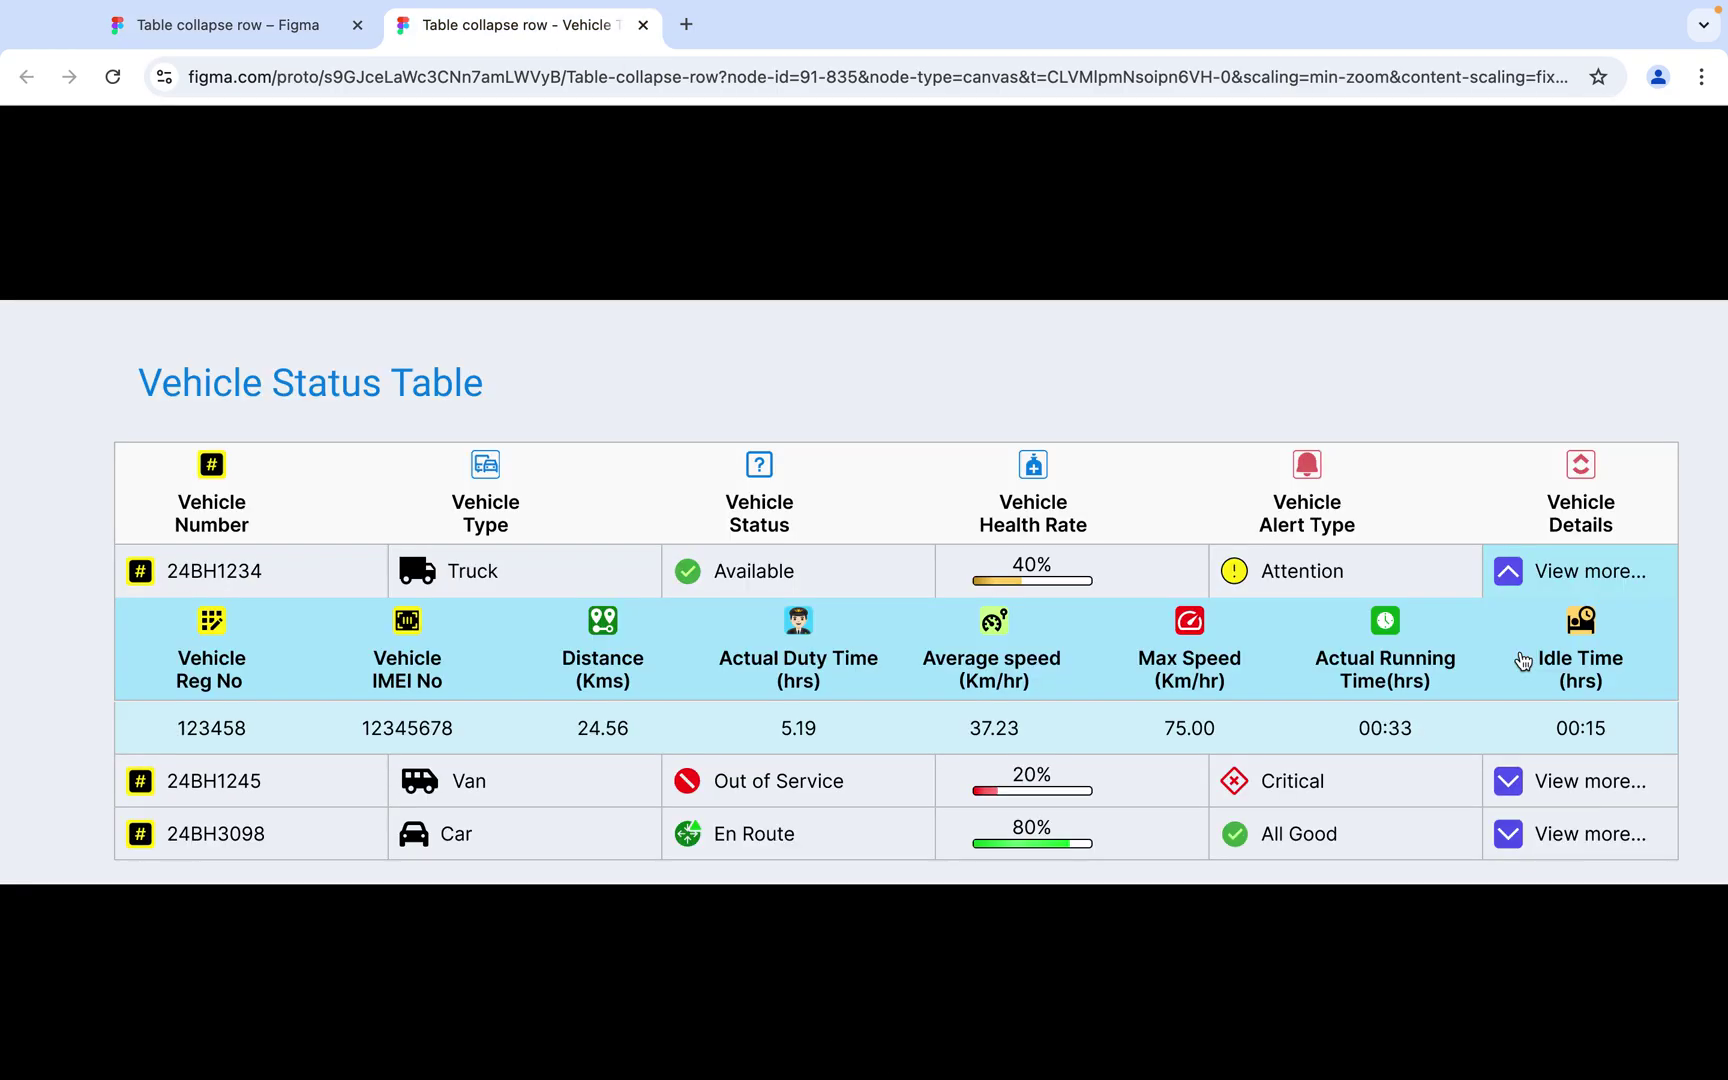
left_click(1512, 583)
left_click(1514, 700)
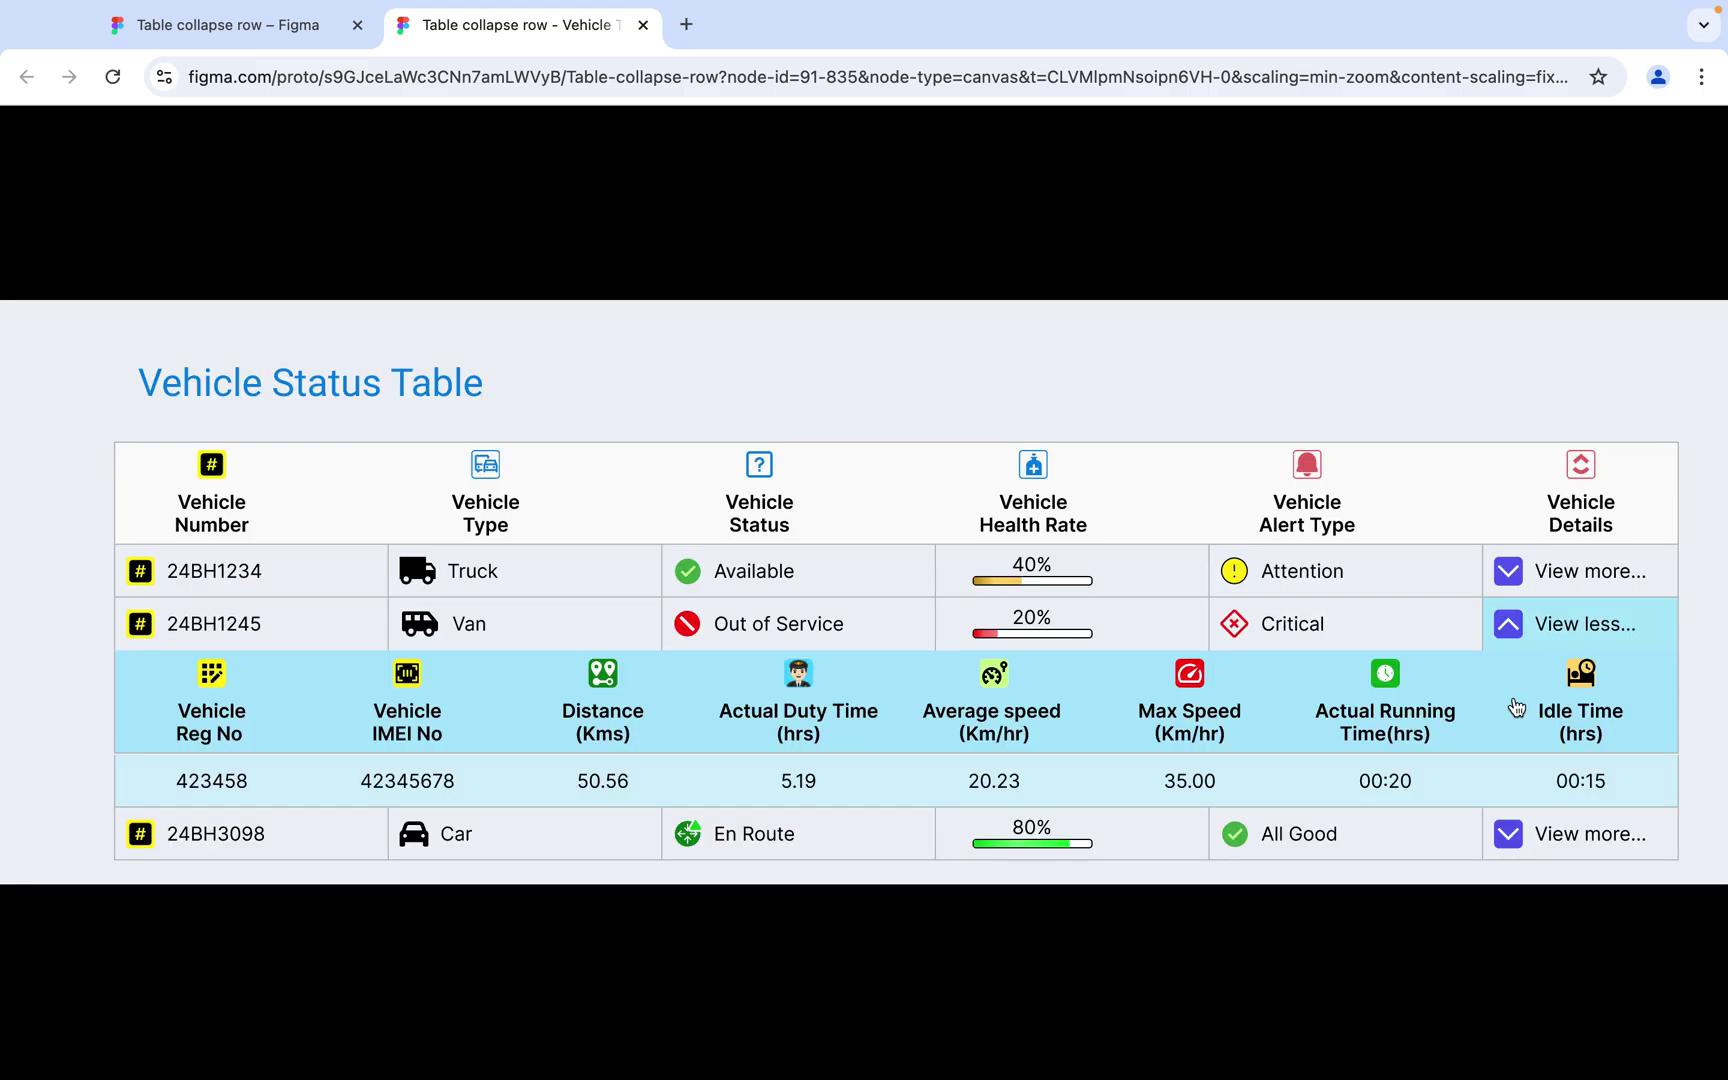
left_click(1515, 625)
left_click(1512, 756)
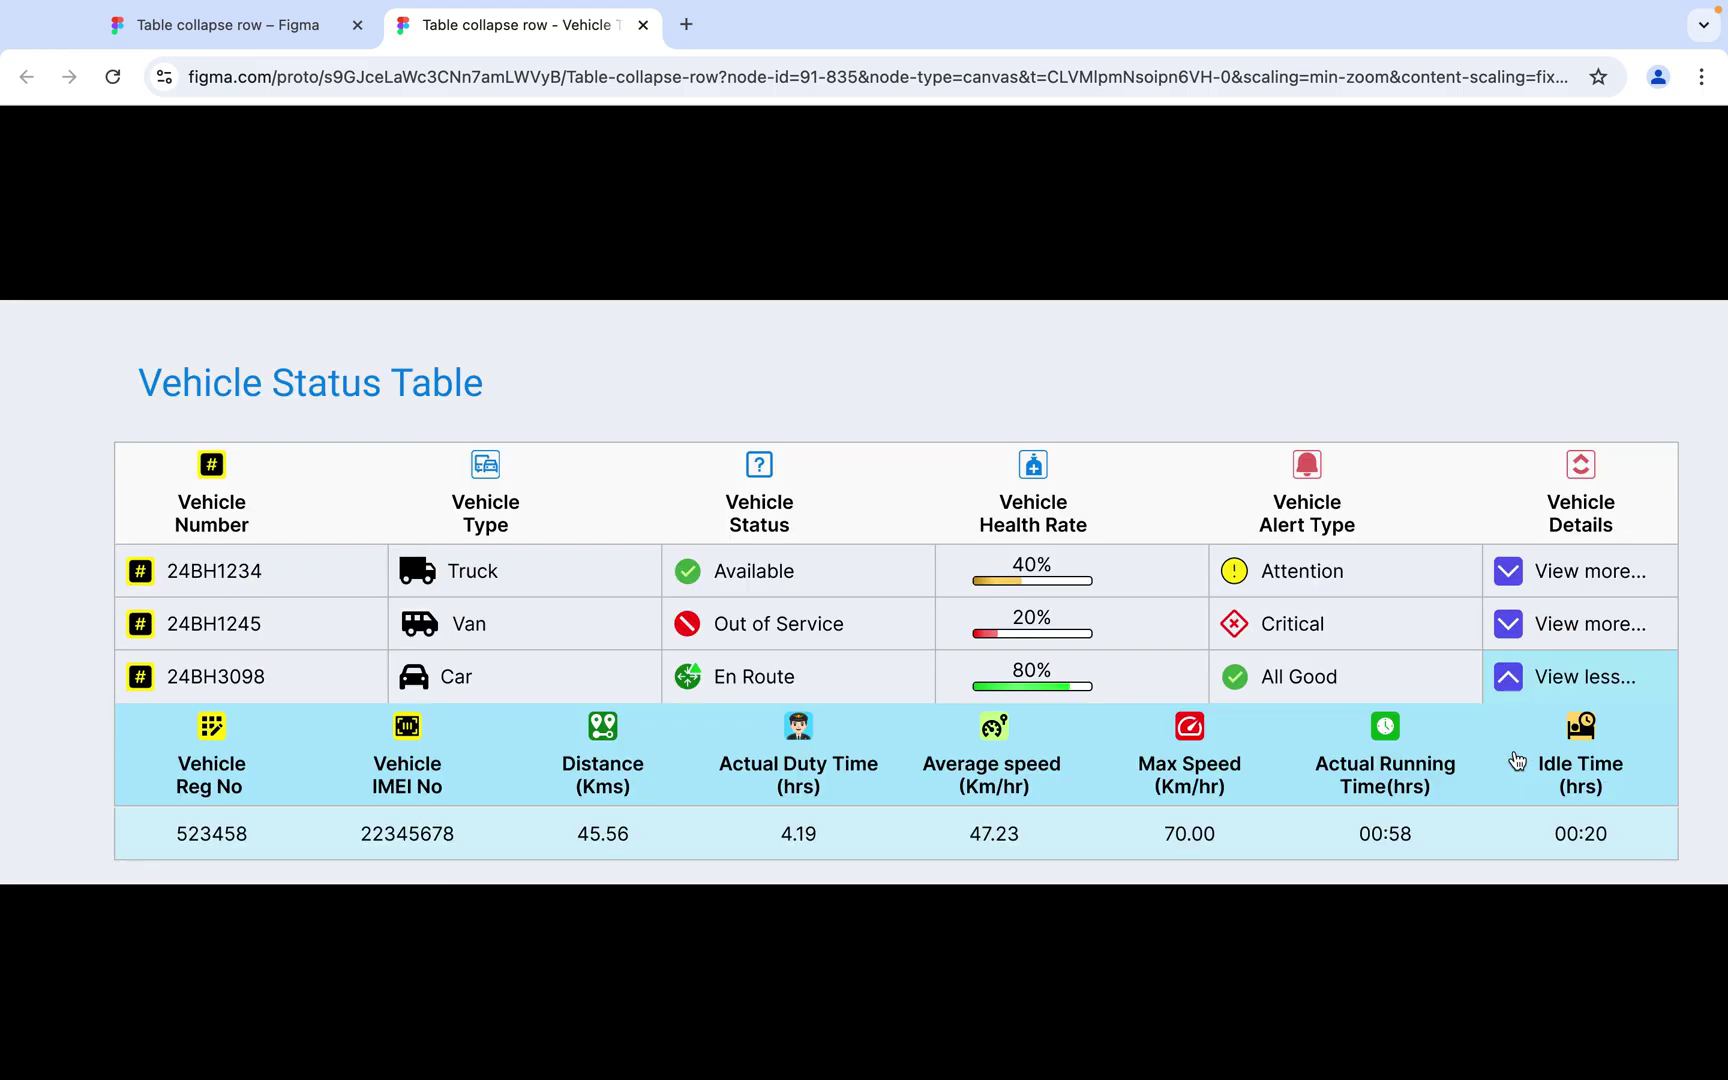
left_click(1510, 695)
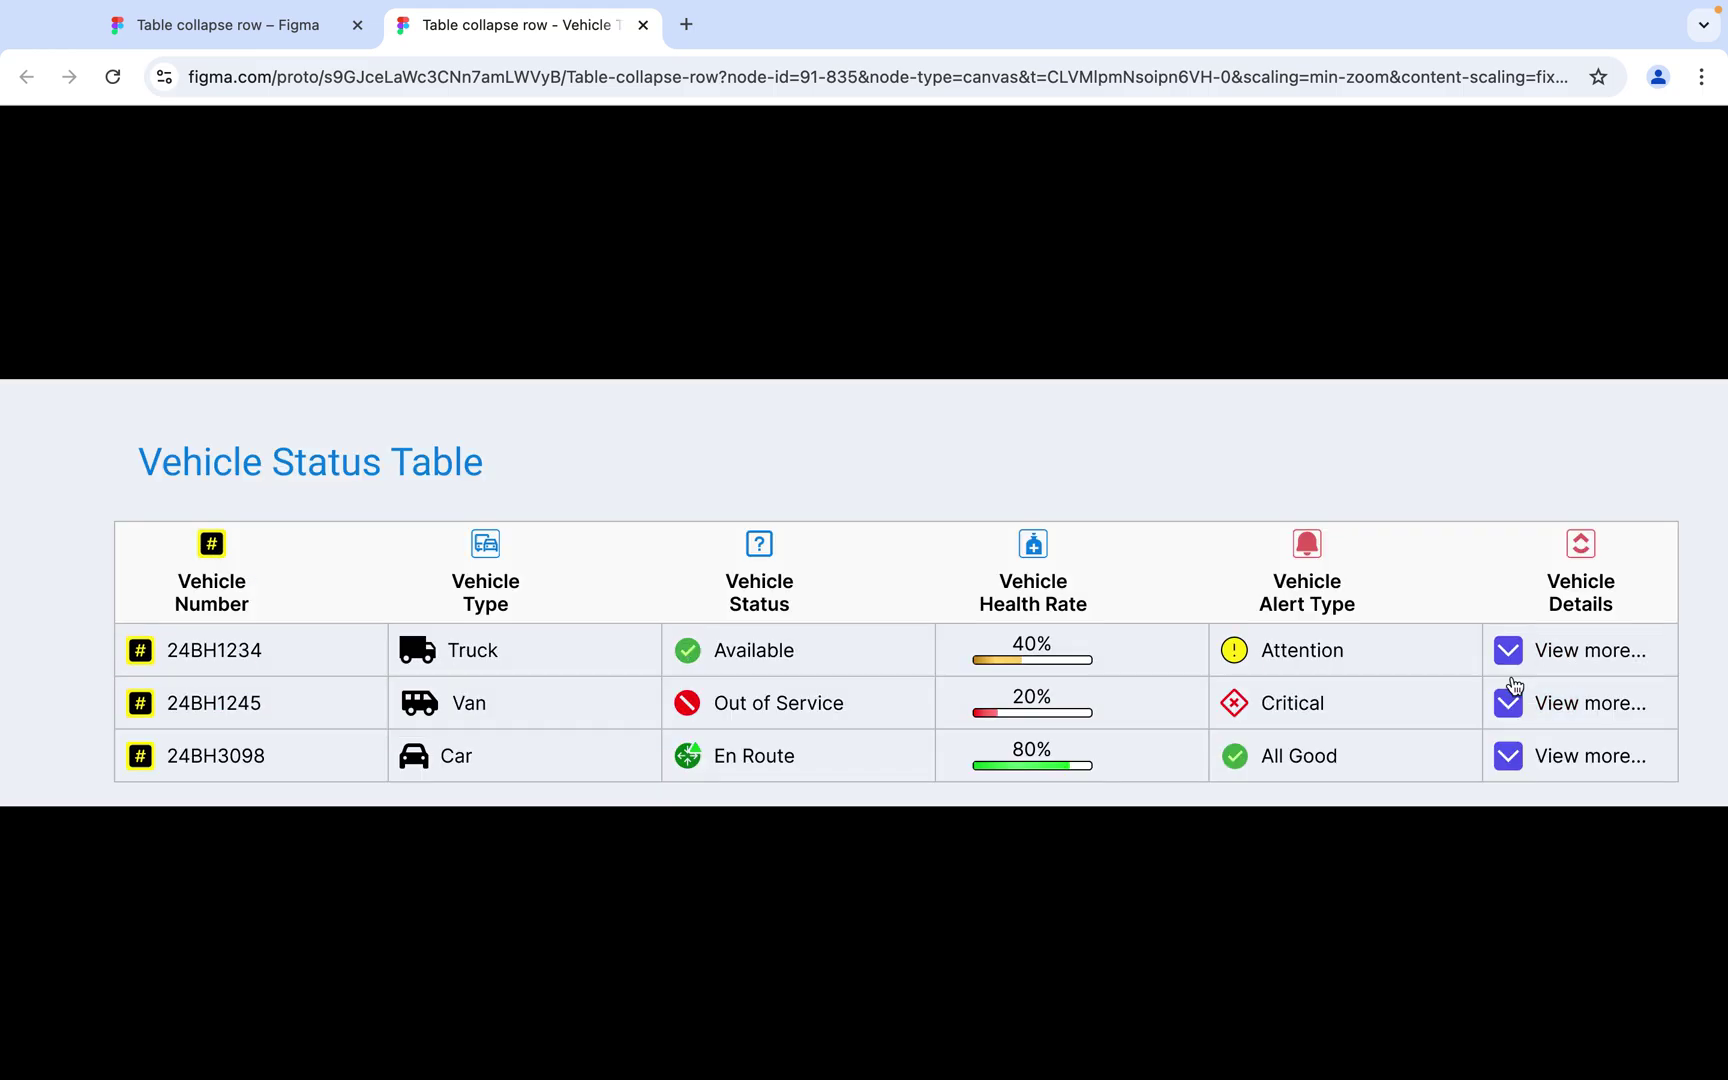
left_click(262, 28)
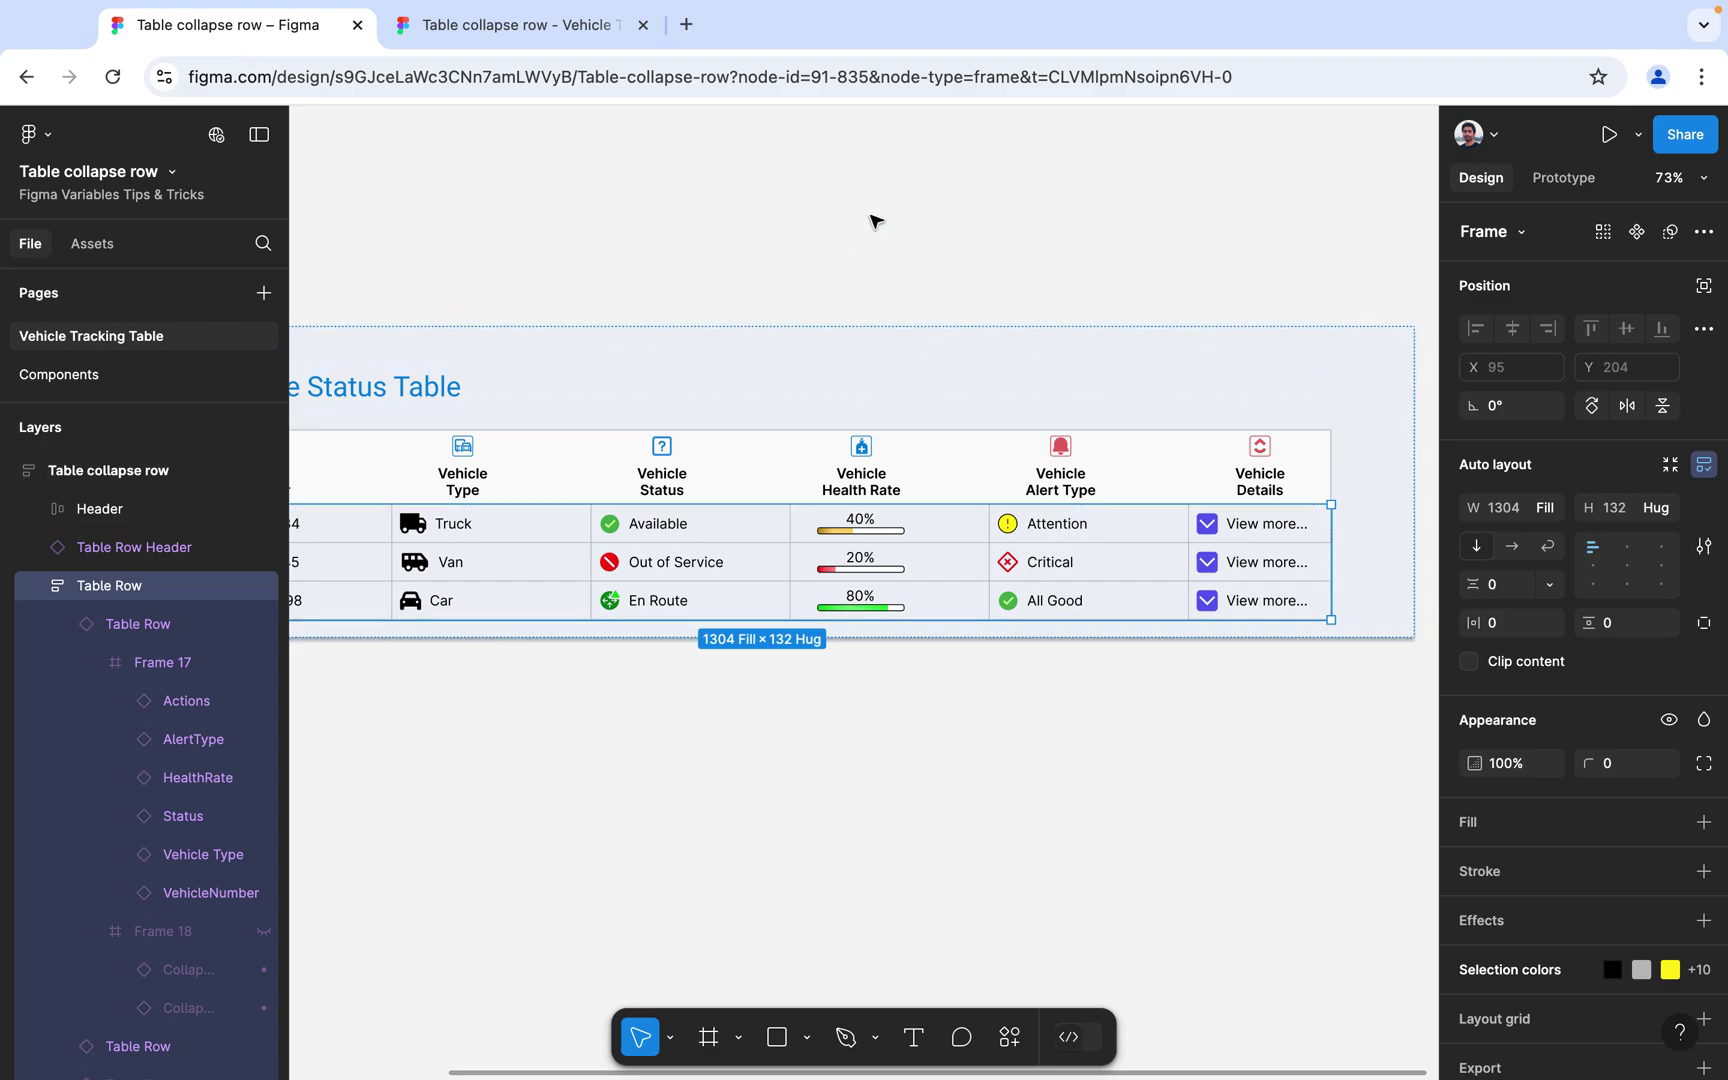